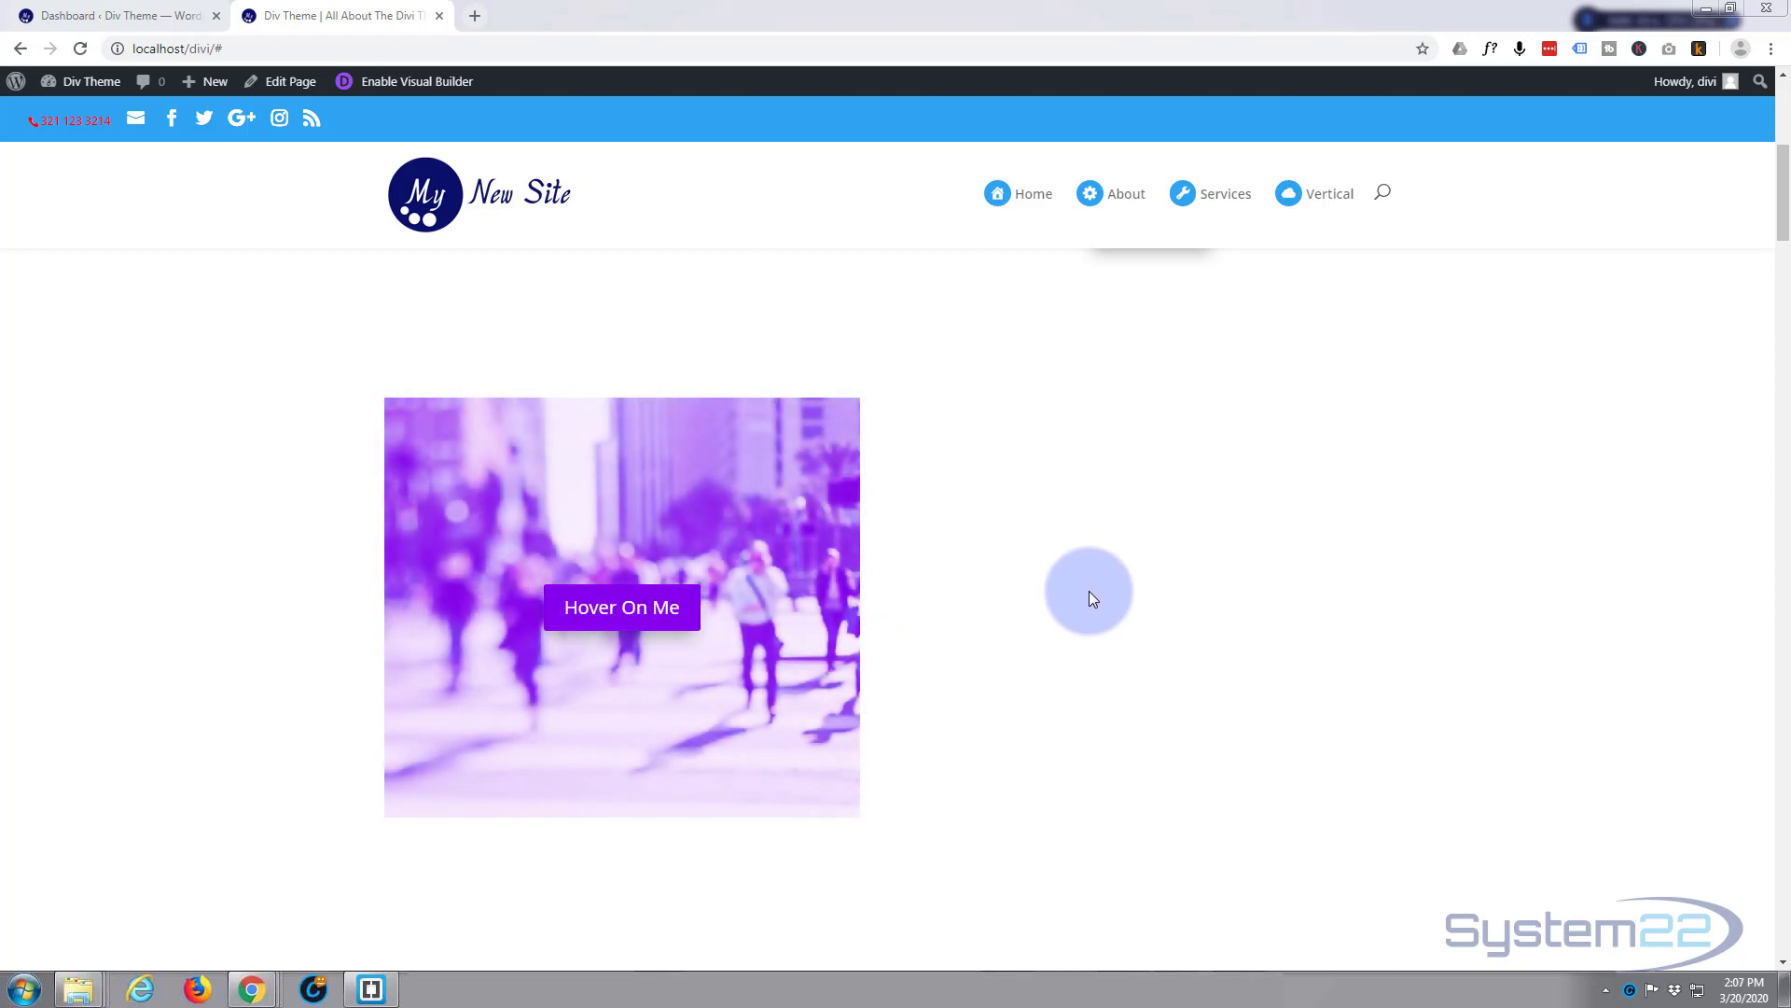
Enable the Visual Builder on the Fixed Menu page
left_click(368, 82)
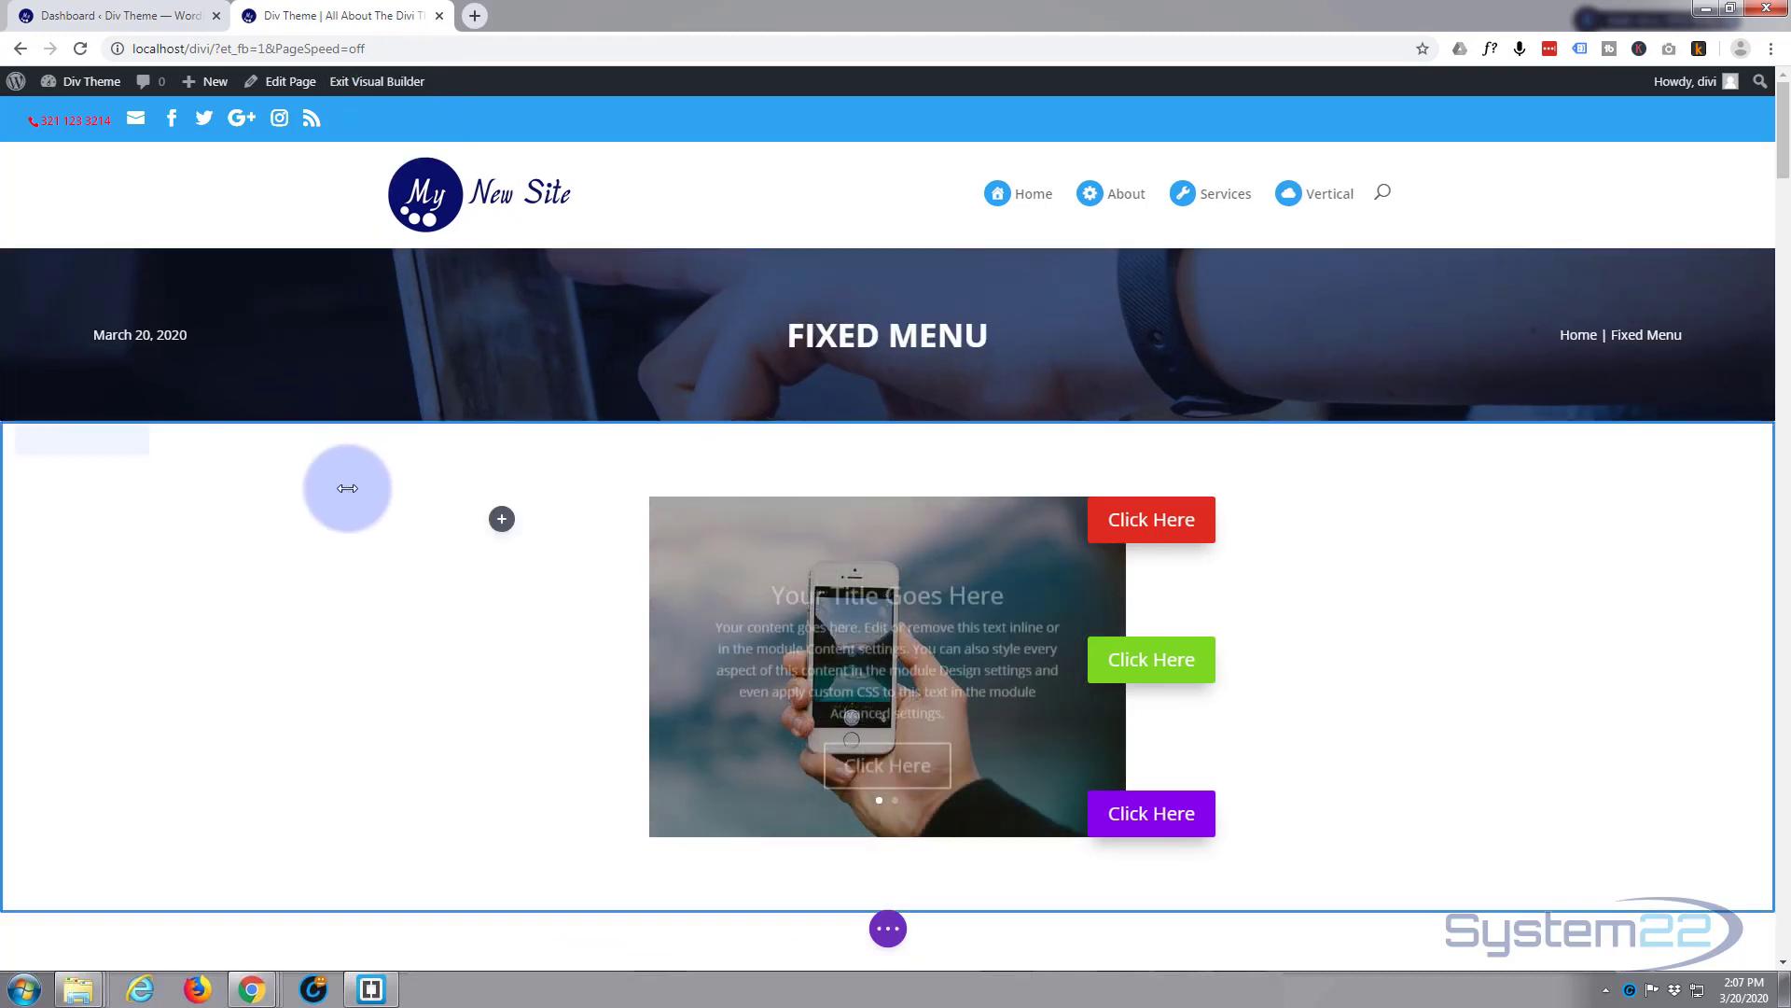
Open Row Settings for the two-column row holding the purple Hover On Me image
scroll(345, 485, "down", 8)
scroll(345, 485, "up", 3)
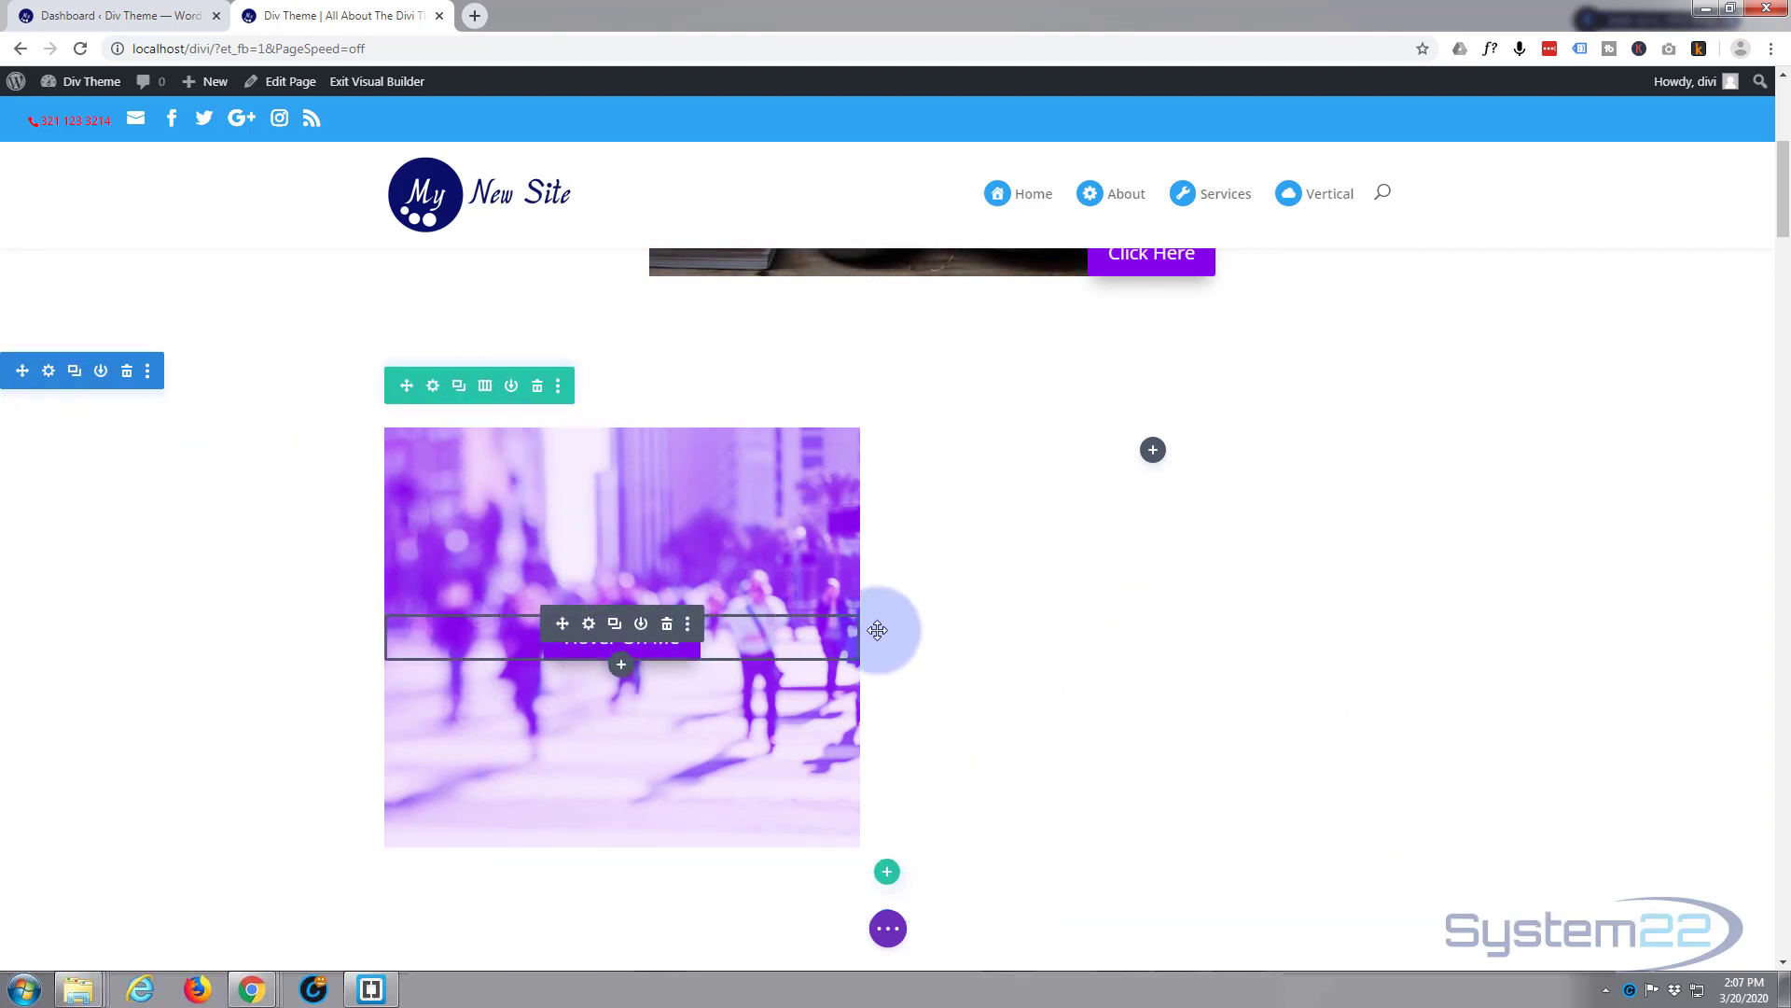
left_click(434, 388)
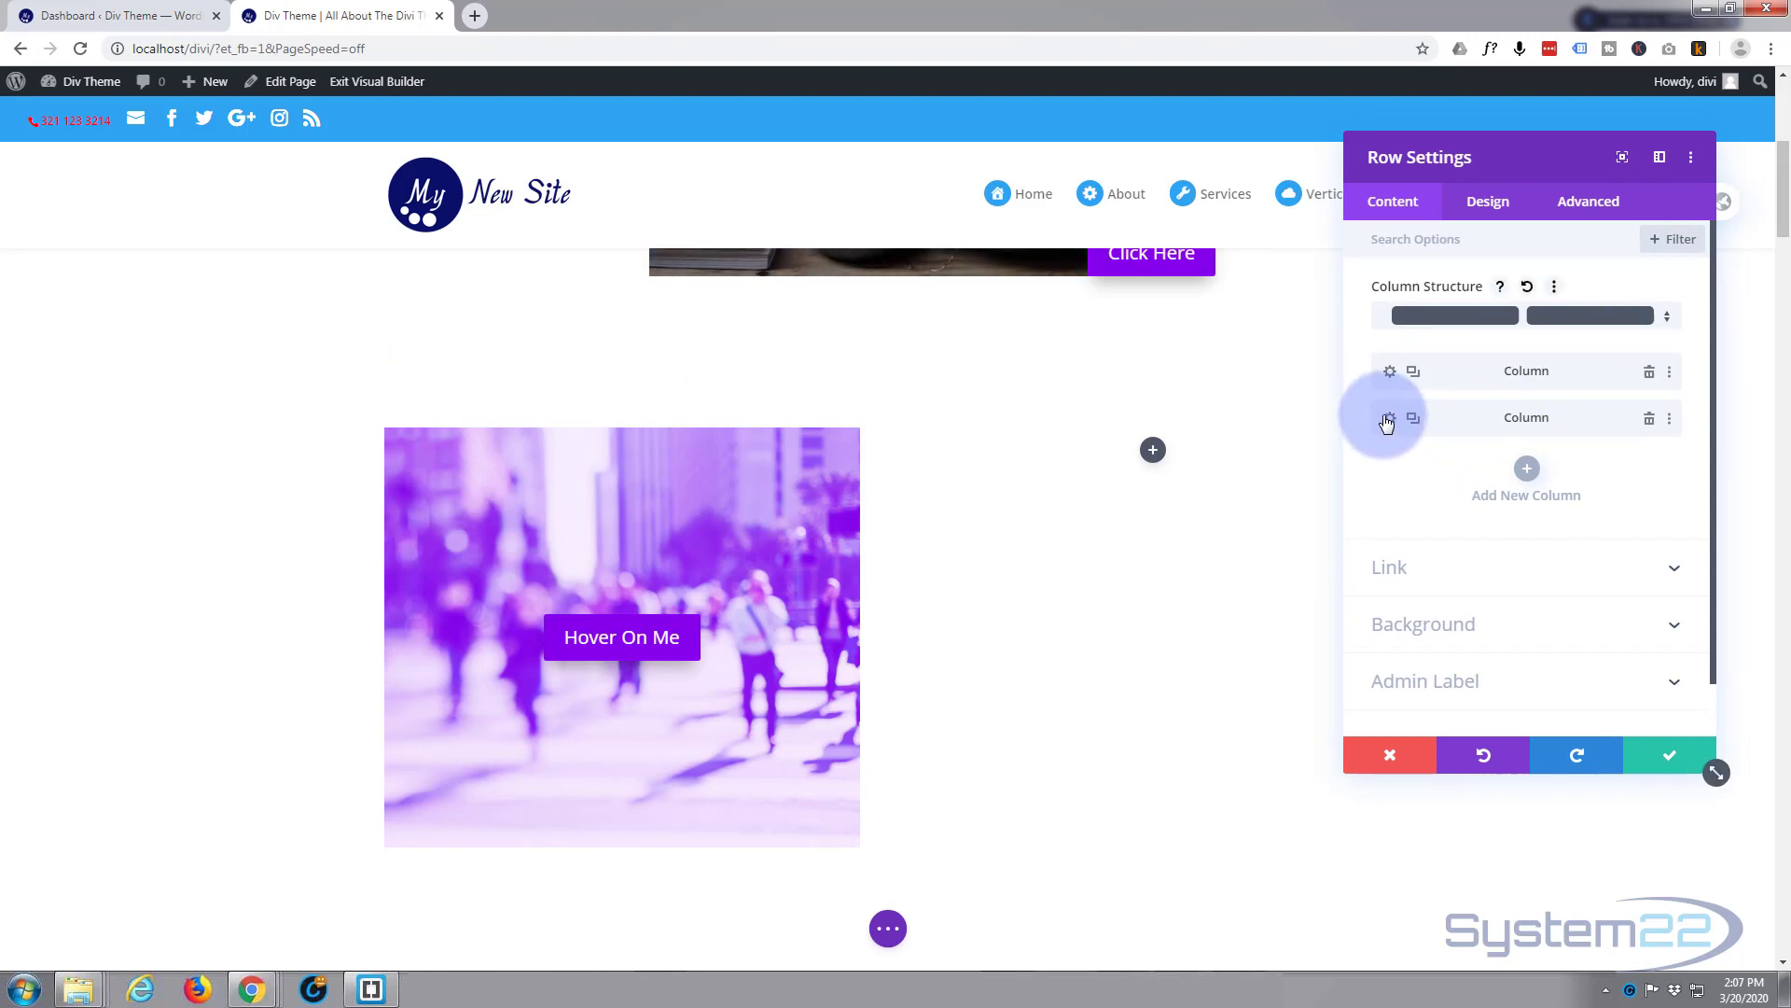
Give the second column the business-07 crowd photo background plus purple #8300e9 background colour
left_click(1390, 420)
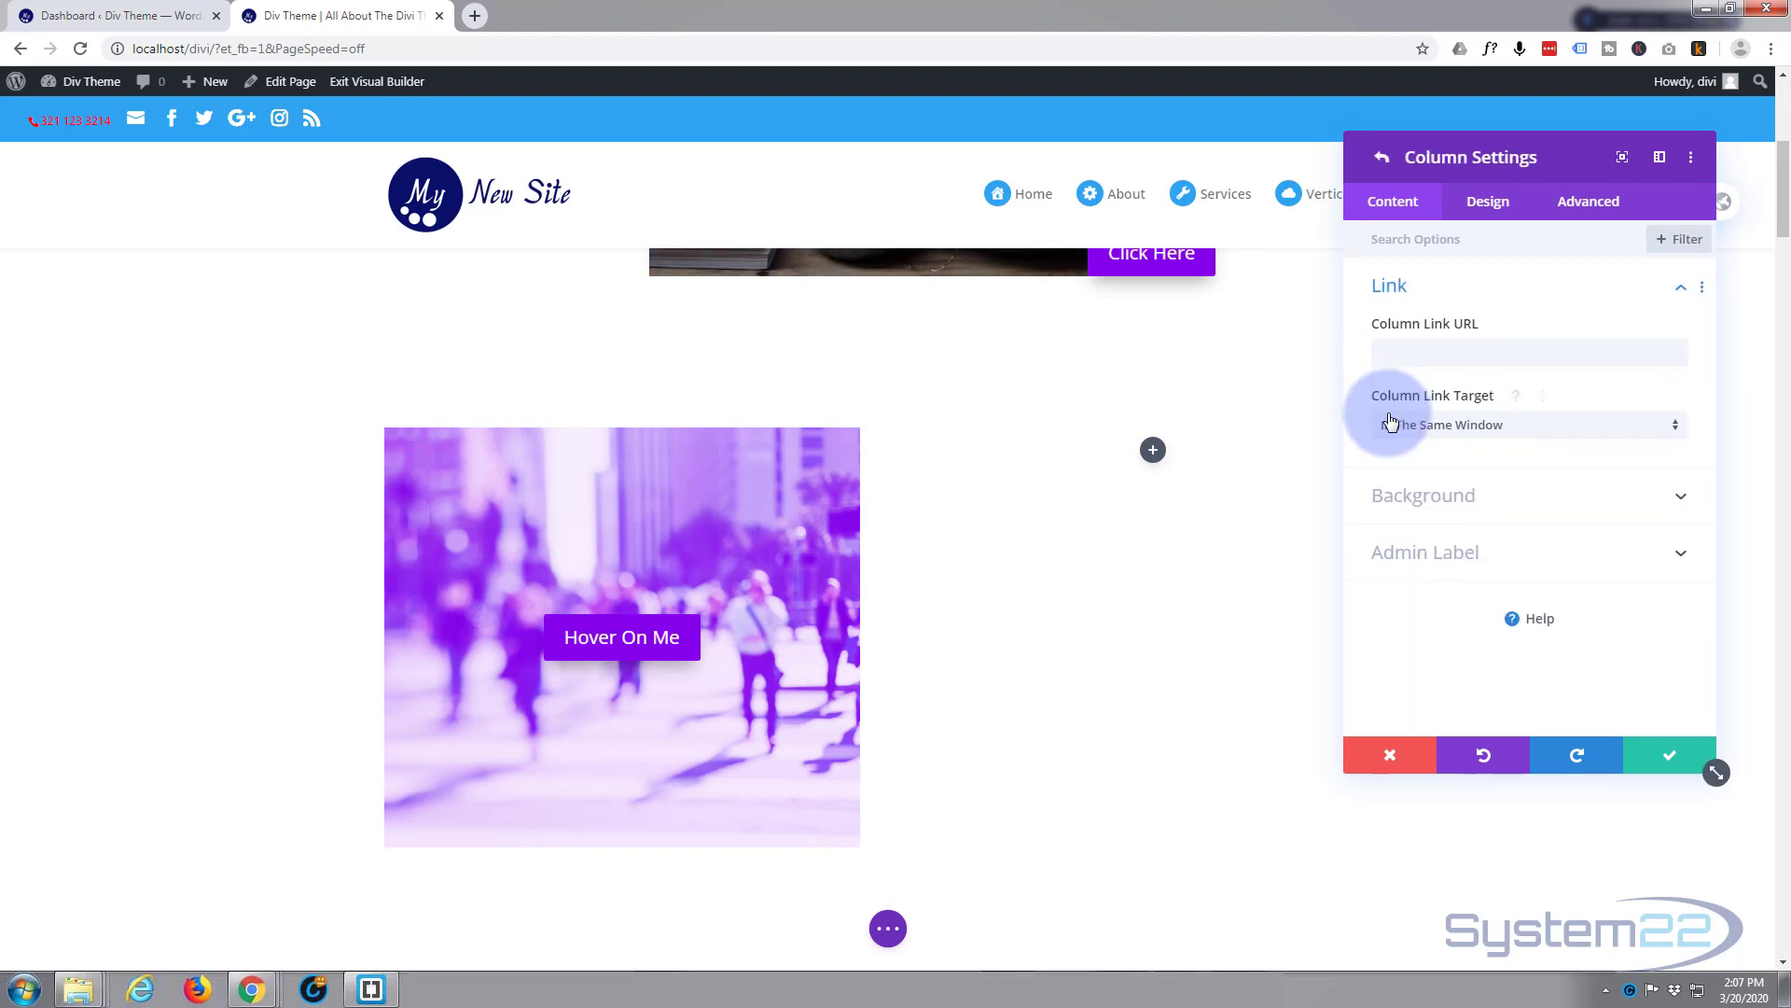
left_click(1527, 504)
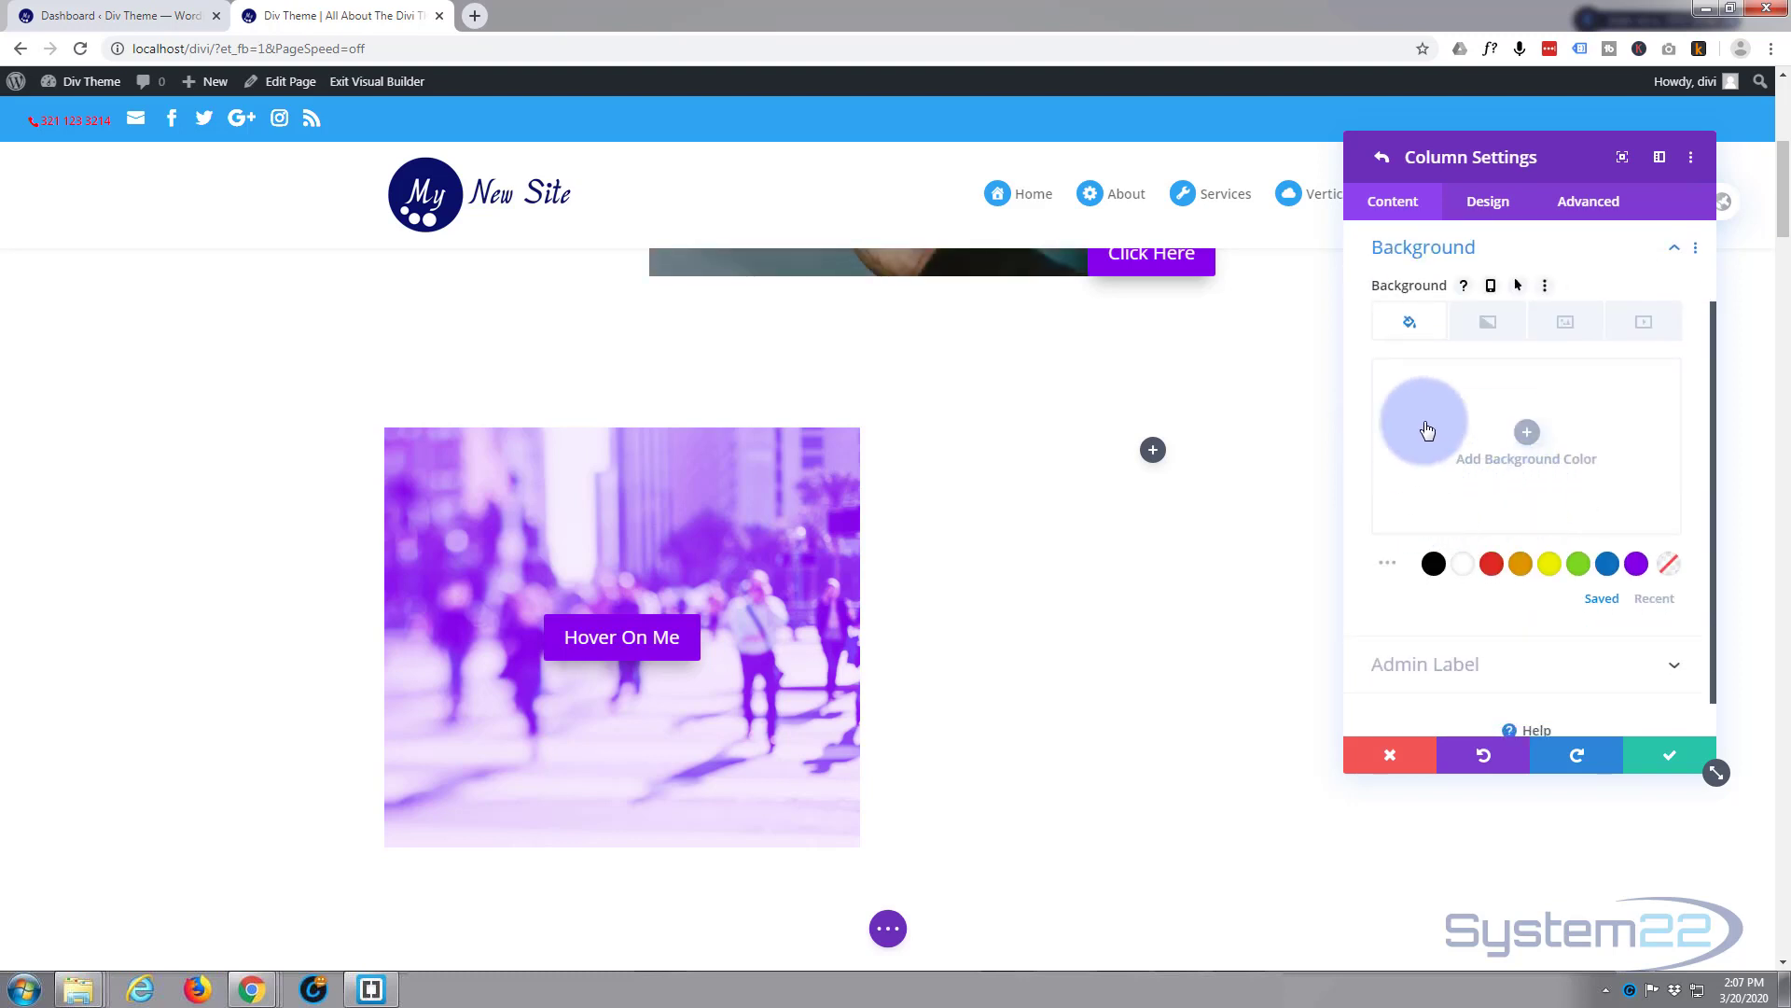
left_click(1564, 322)
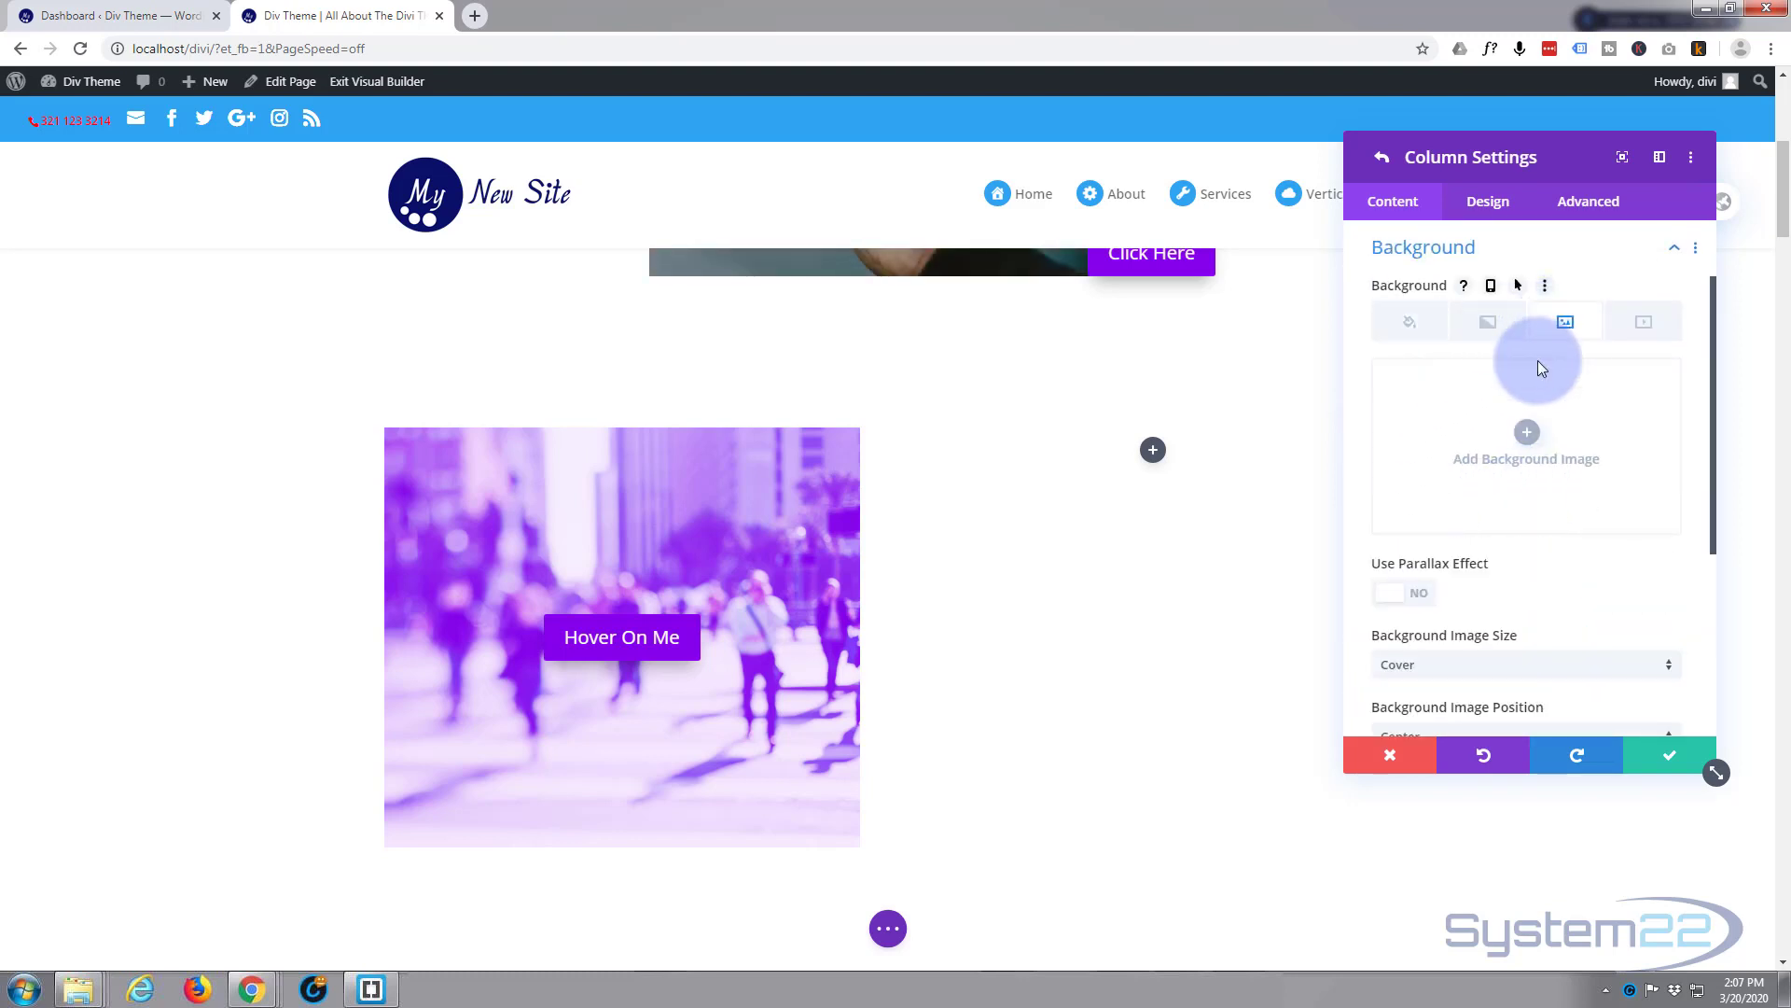
left_click(1525, 434)
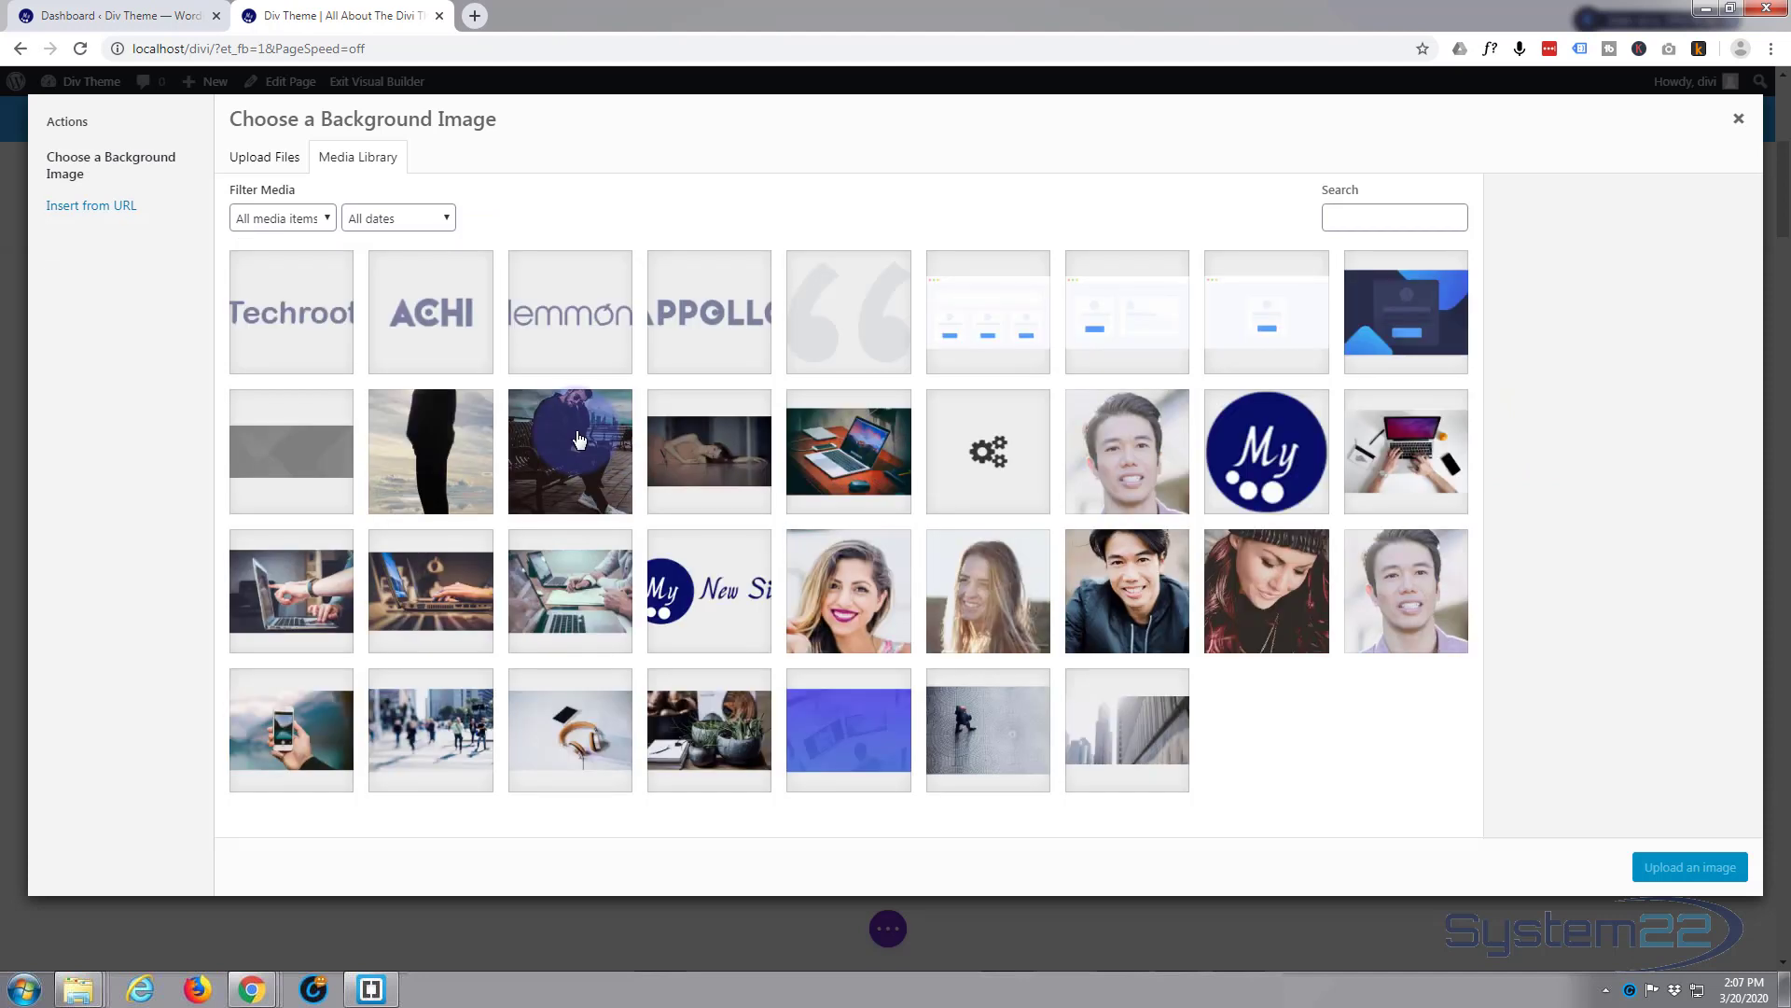
left_click(429, 732)
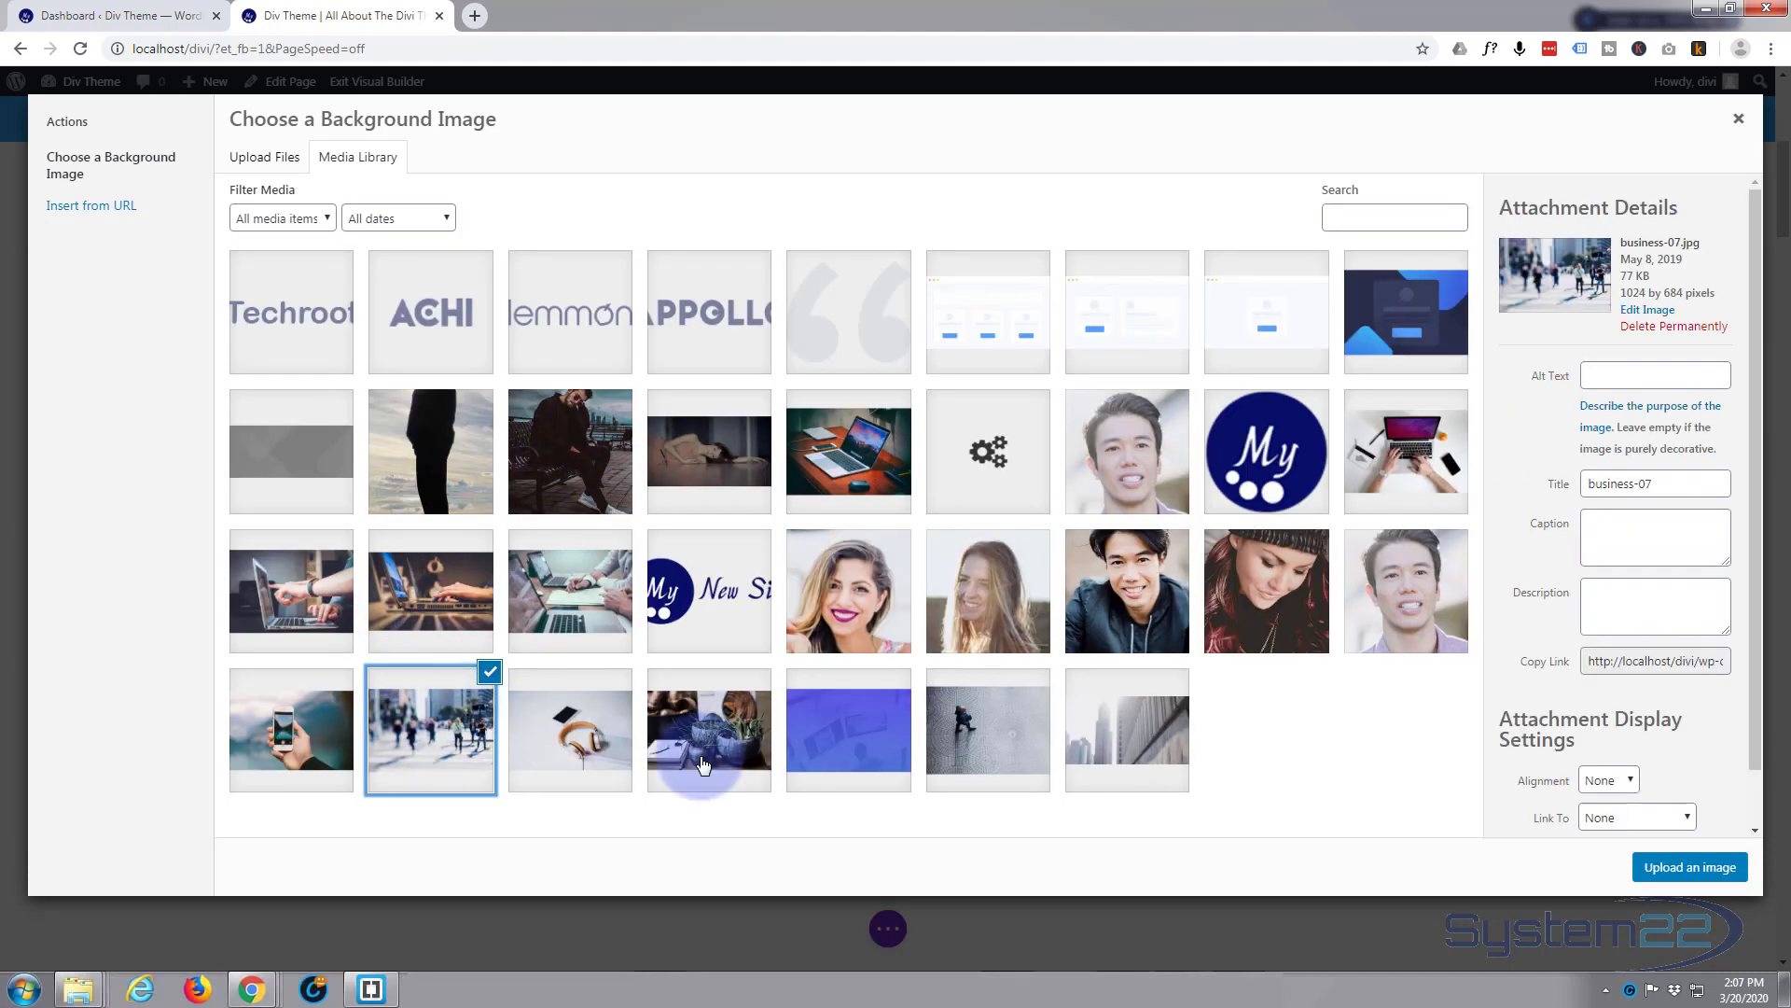
left_click(1699, 864)
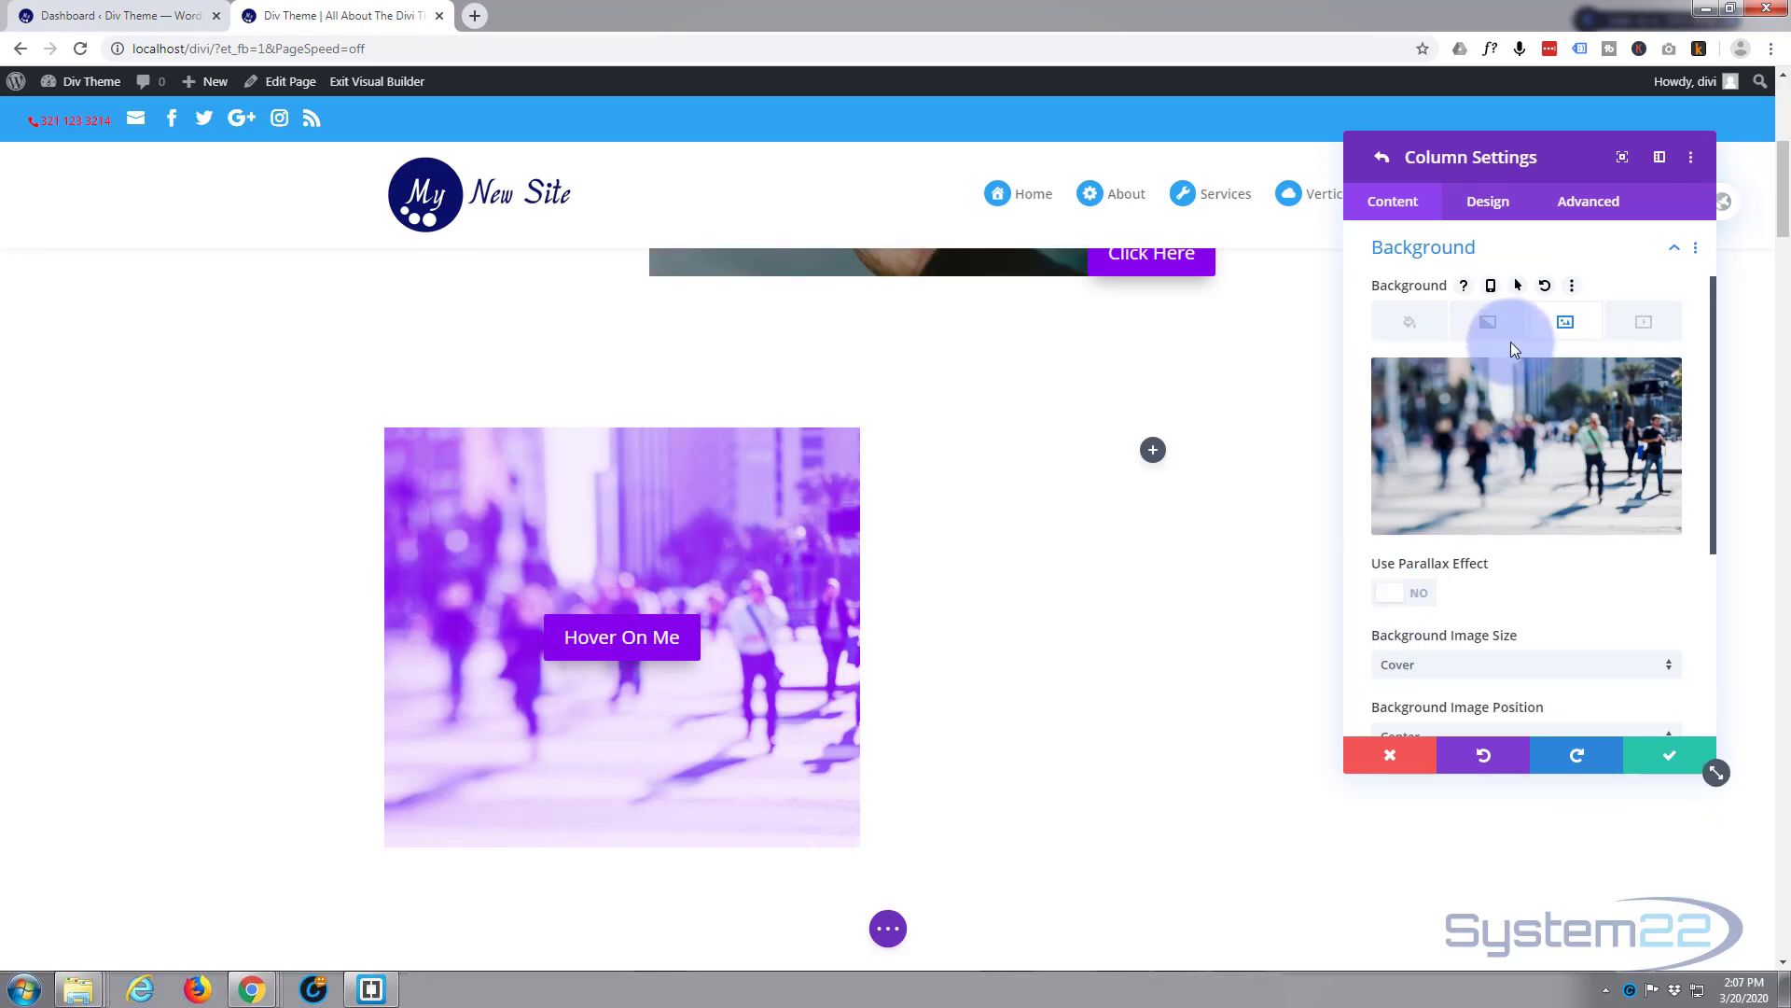
left_click(1408, 326)
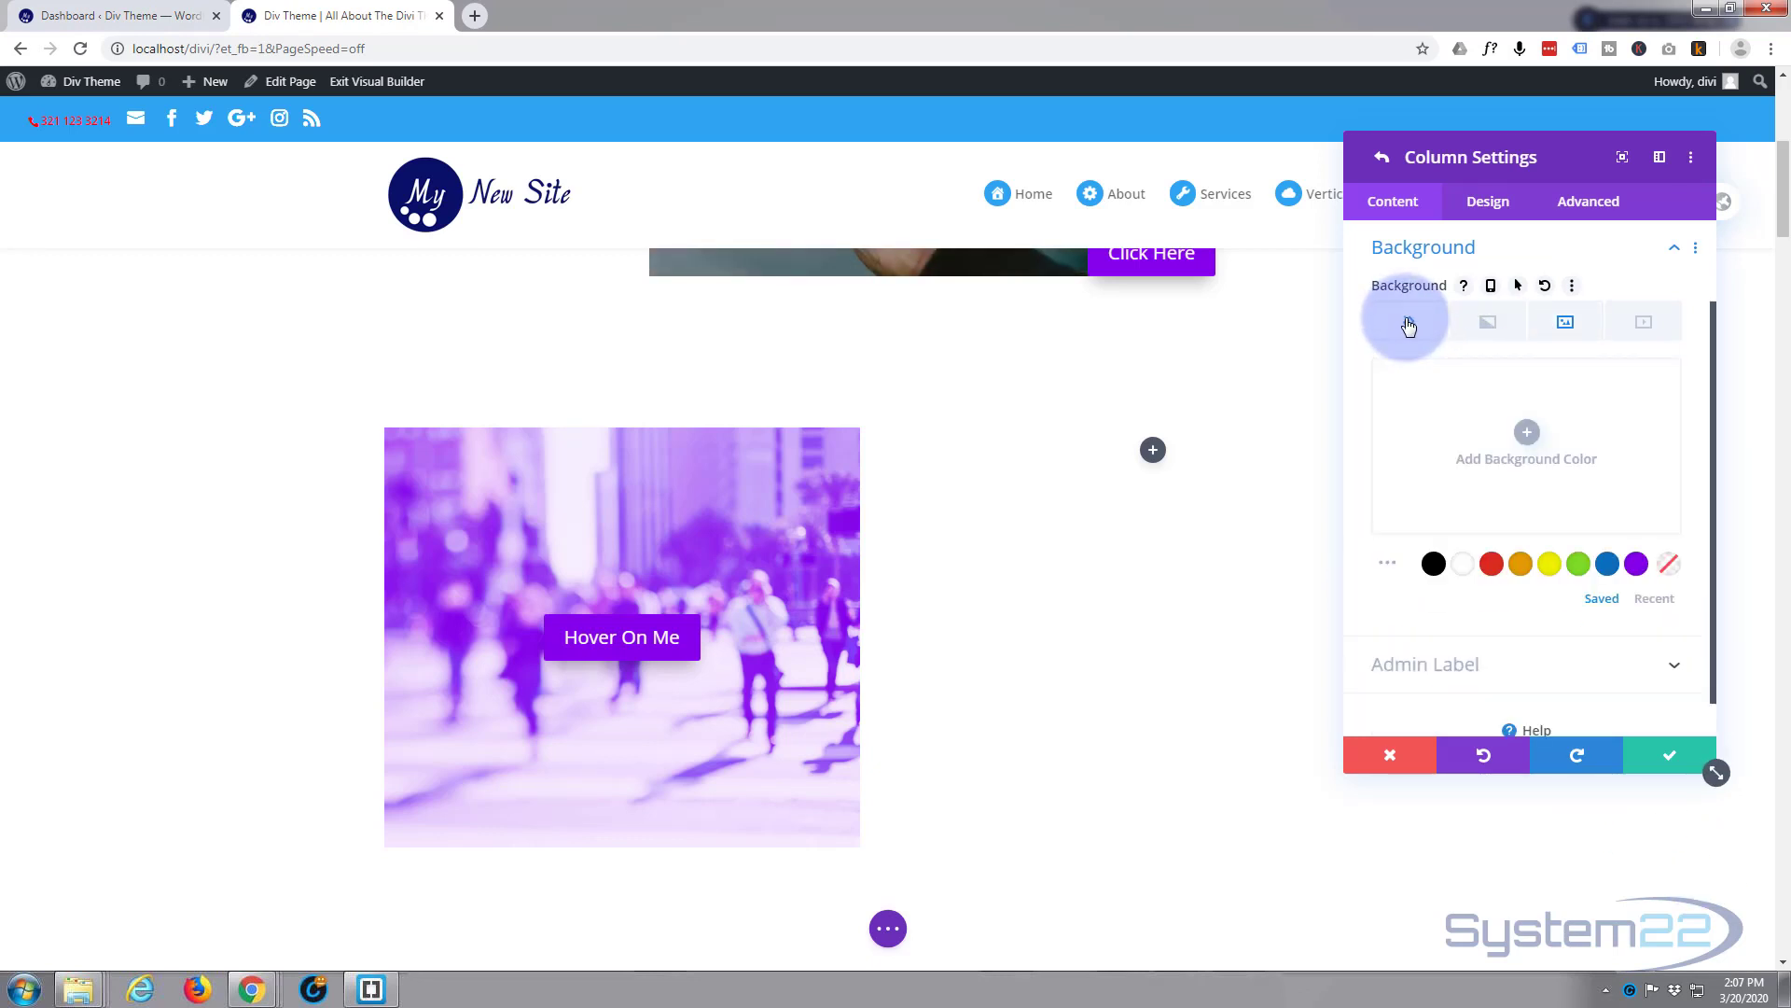
left_click(1638, 564)
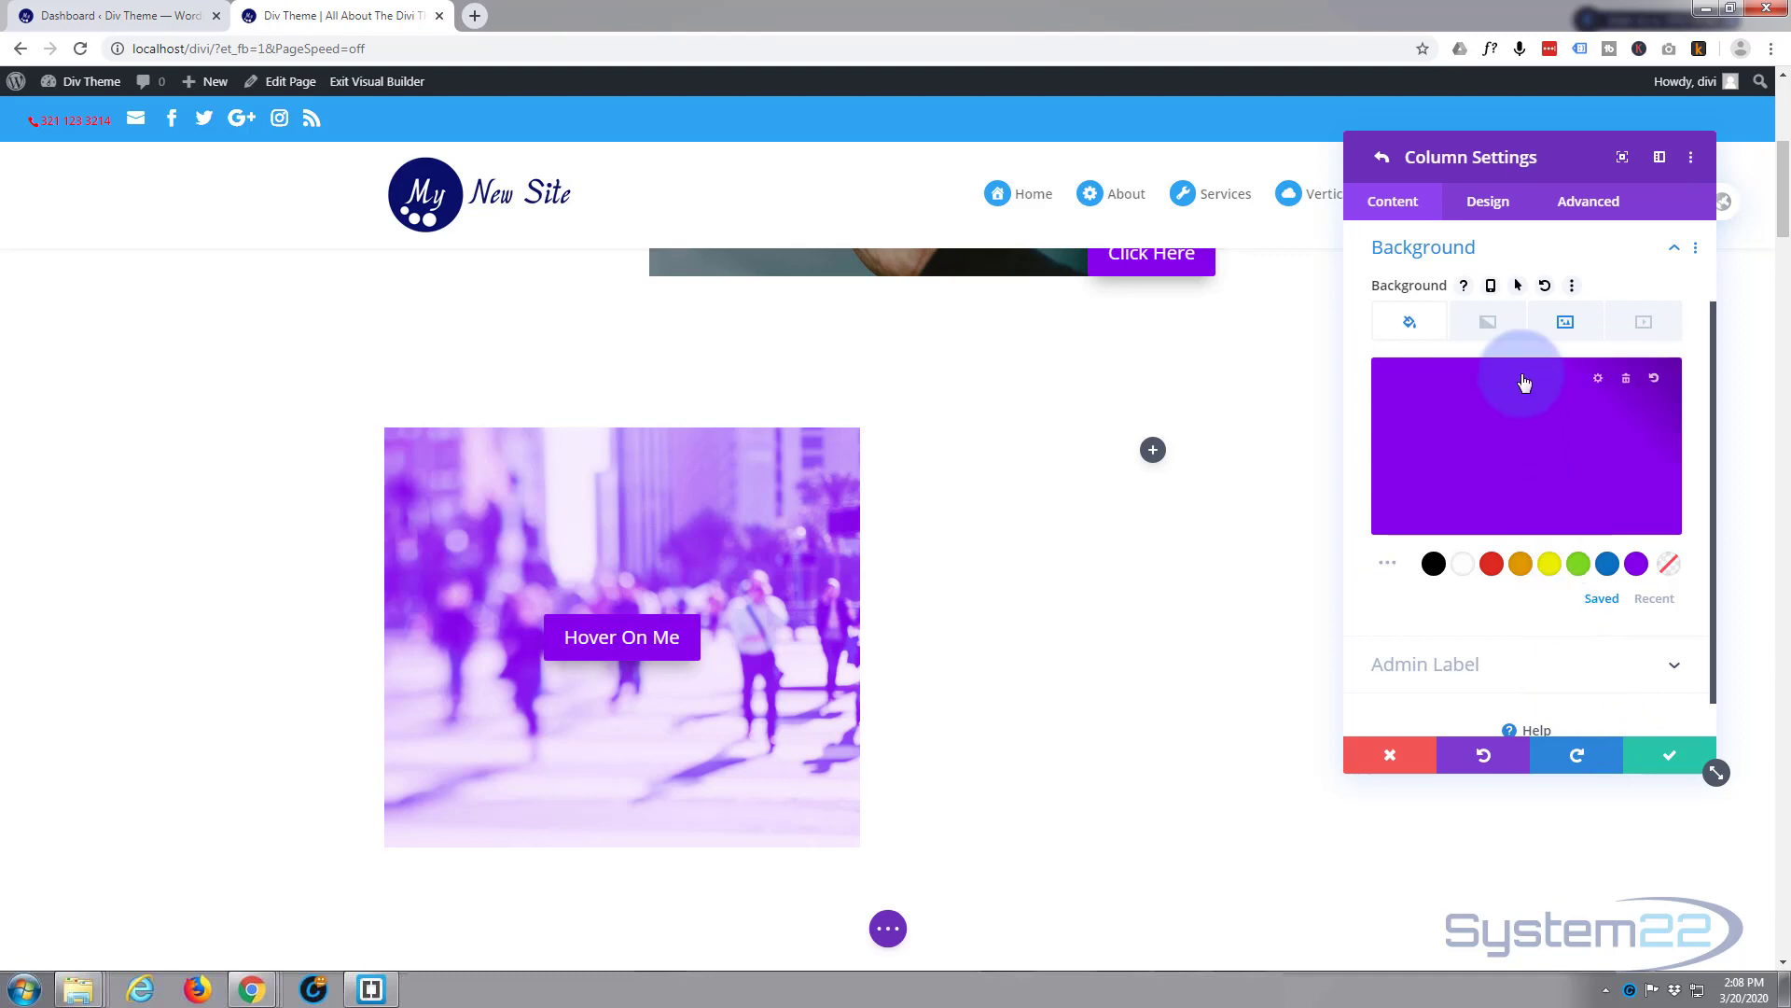
Set the second column's top and bottom padding to 200px
left_click(1504, 213)
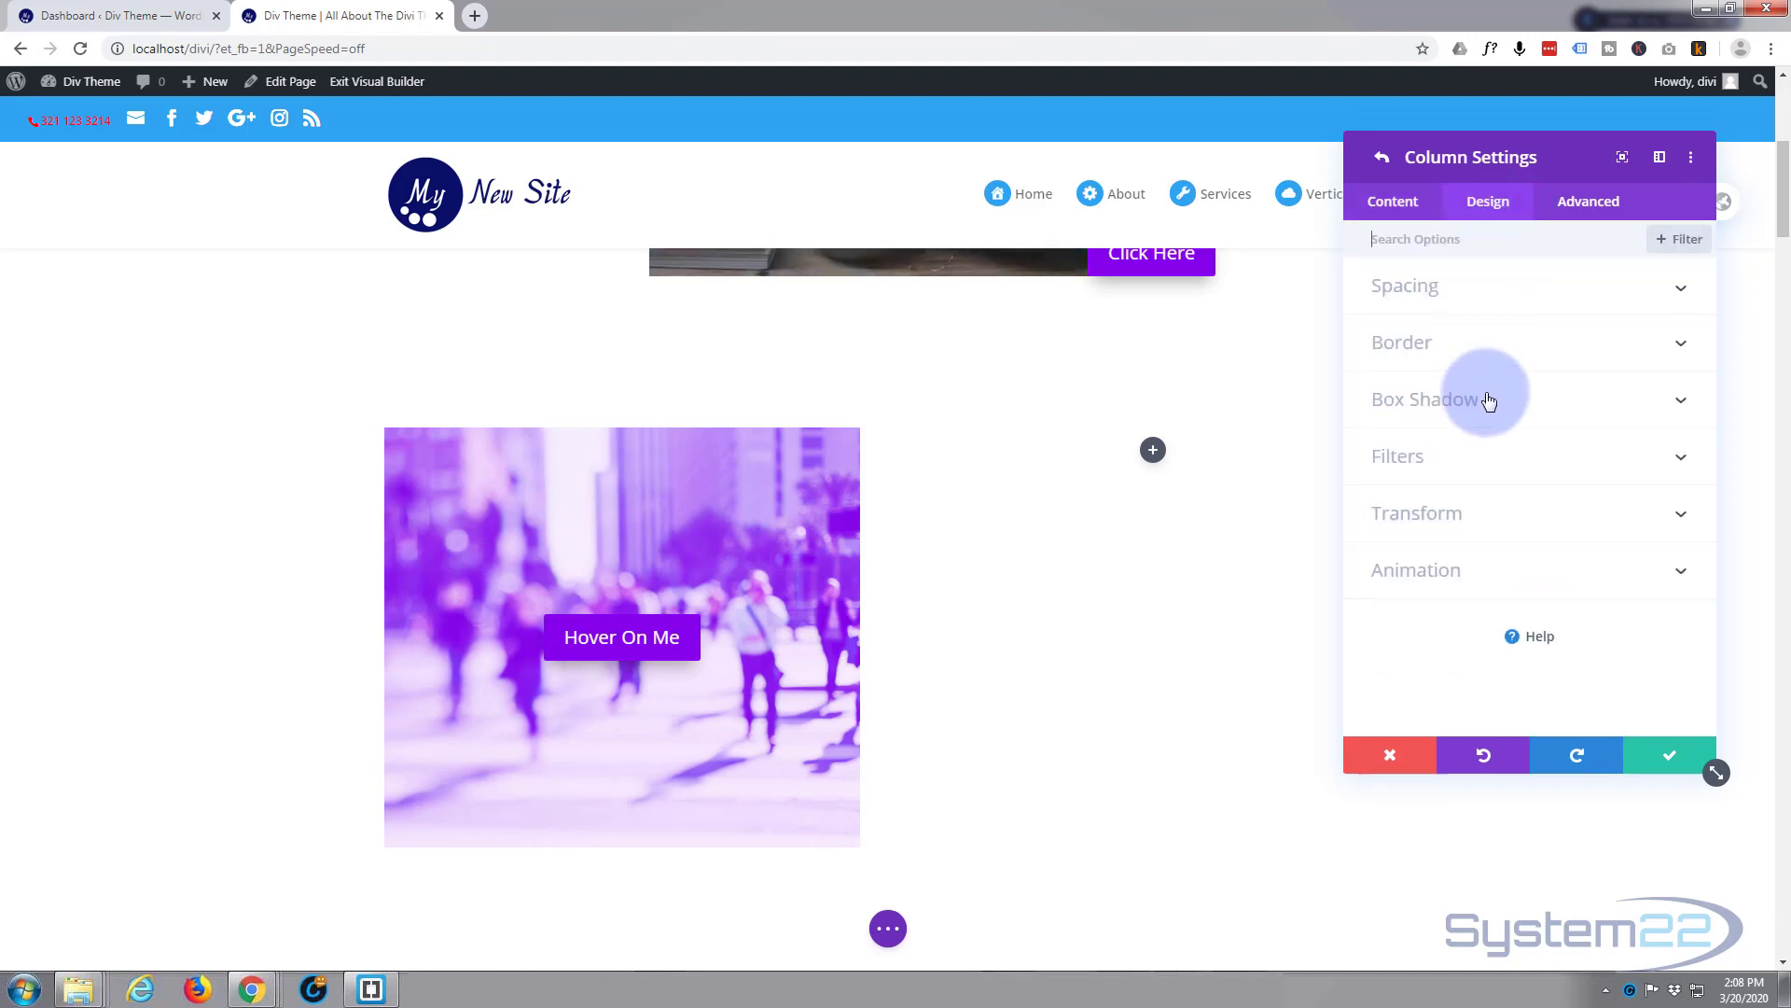
left_click(1485, 296)
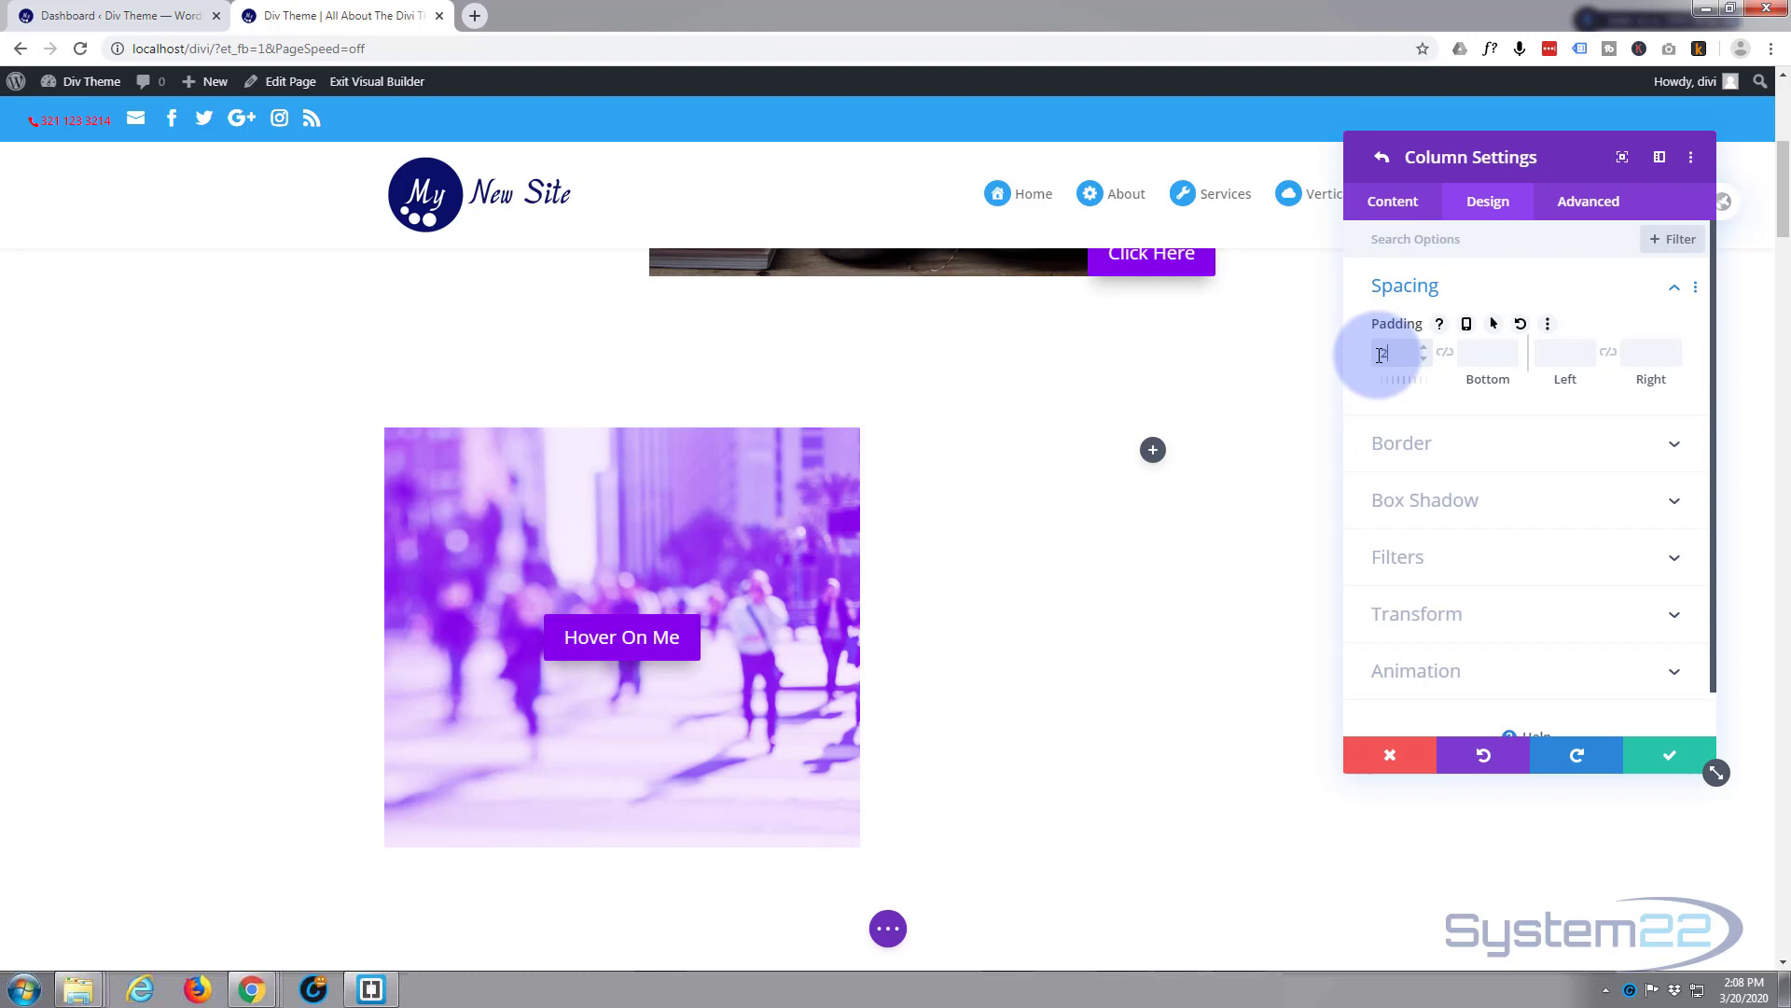
left_click(1445, 353)
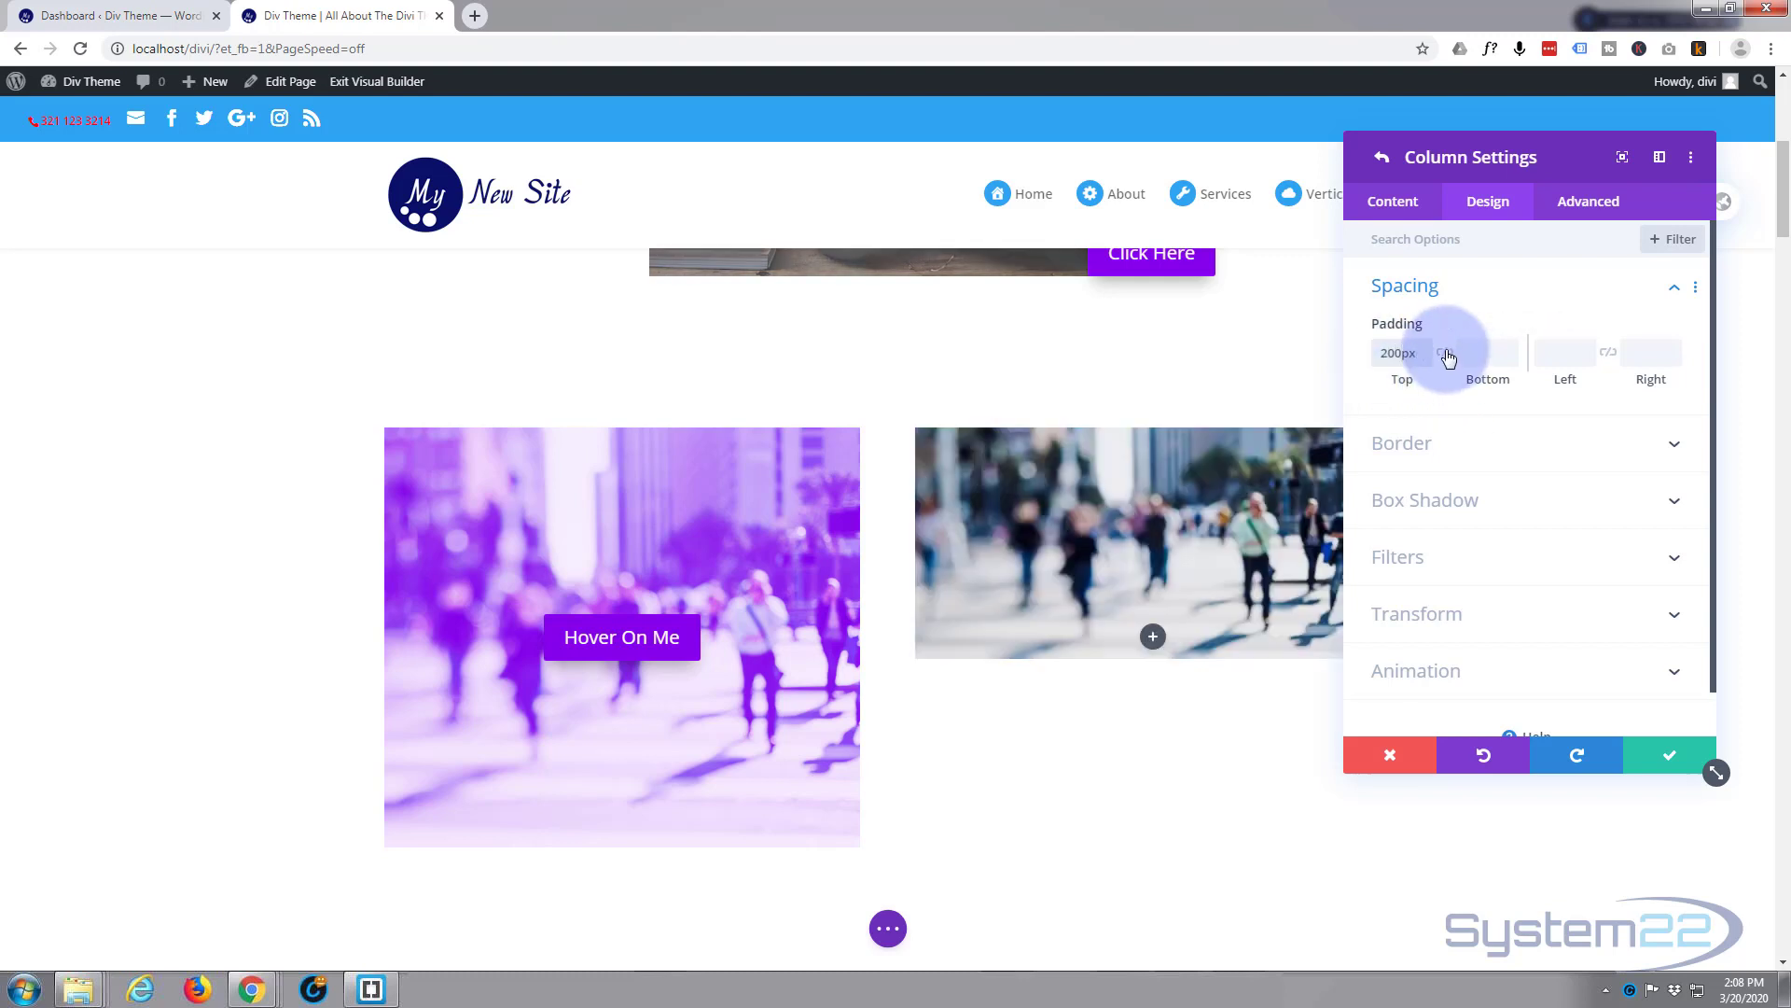
left_click_drag(1120, 888, 1160, 807)
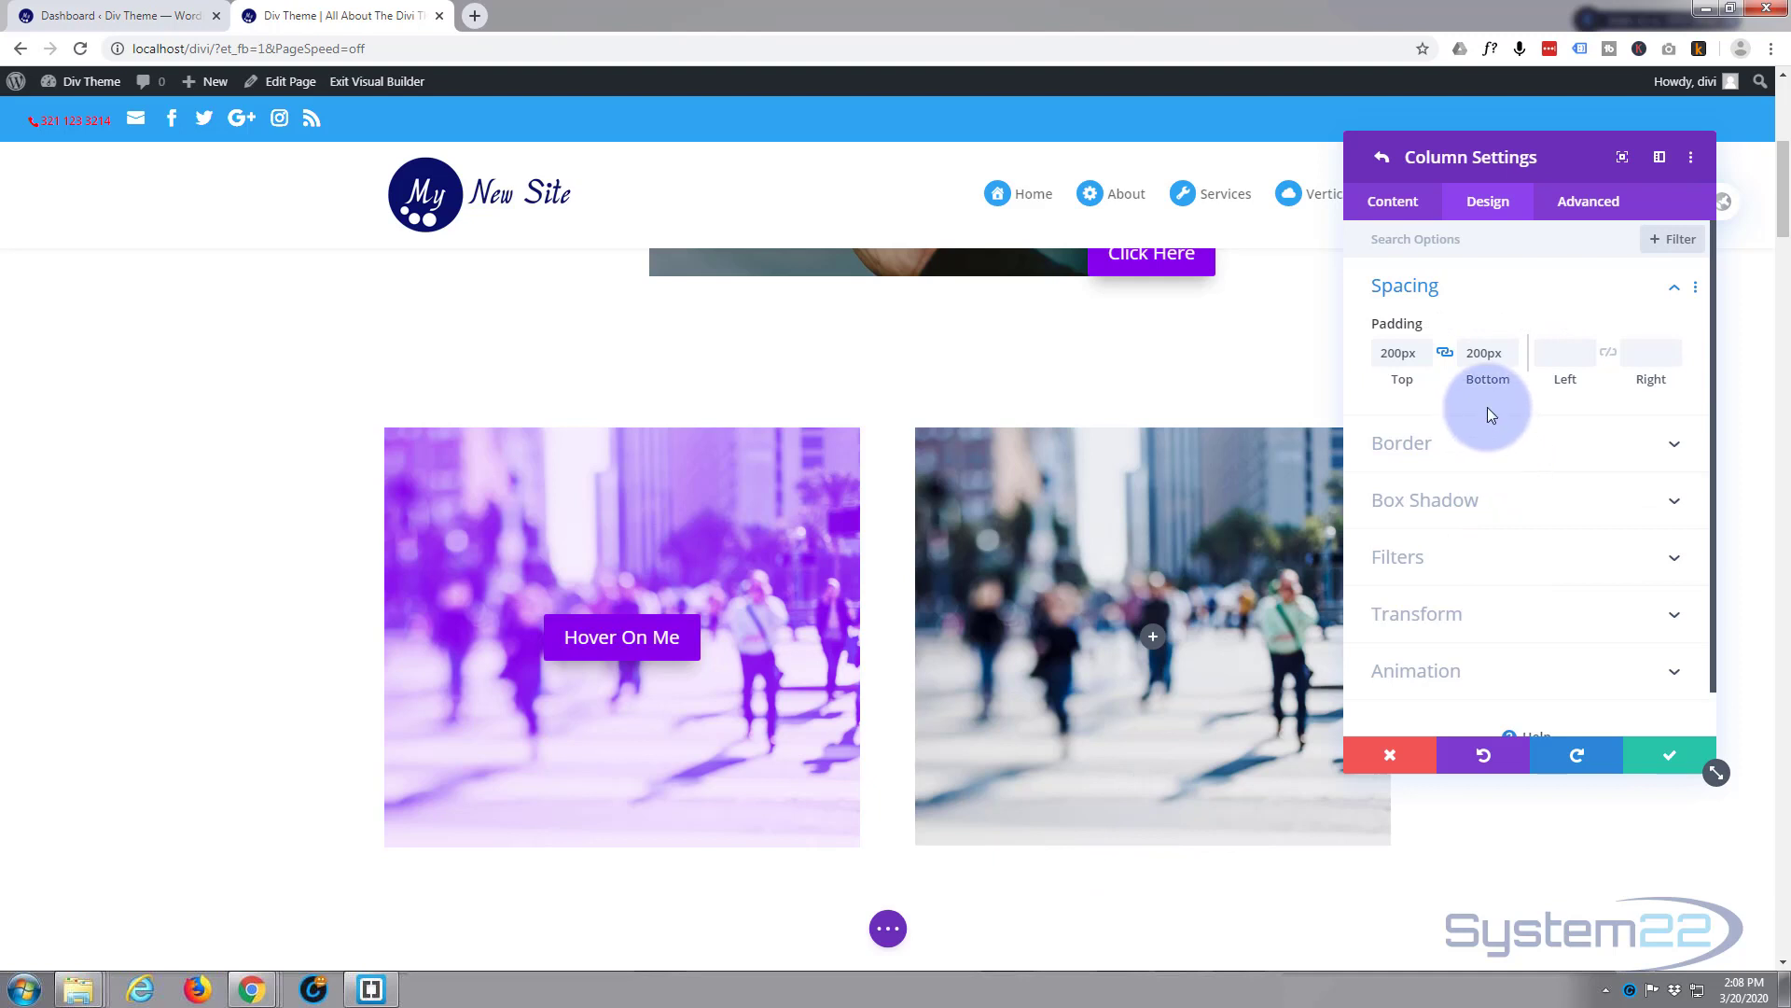
Set the second column's Background Image Blend to Screen and save the column
left_click(1392, 206)
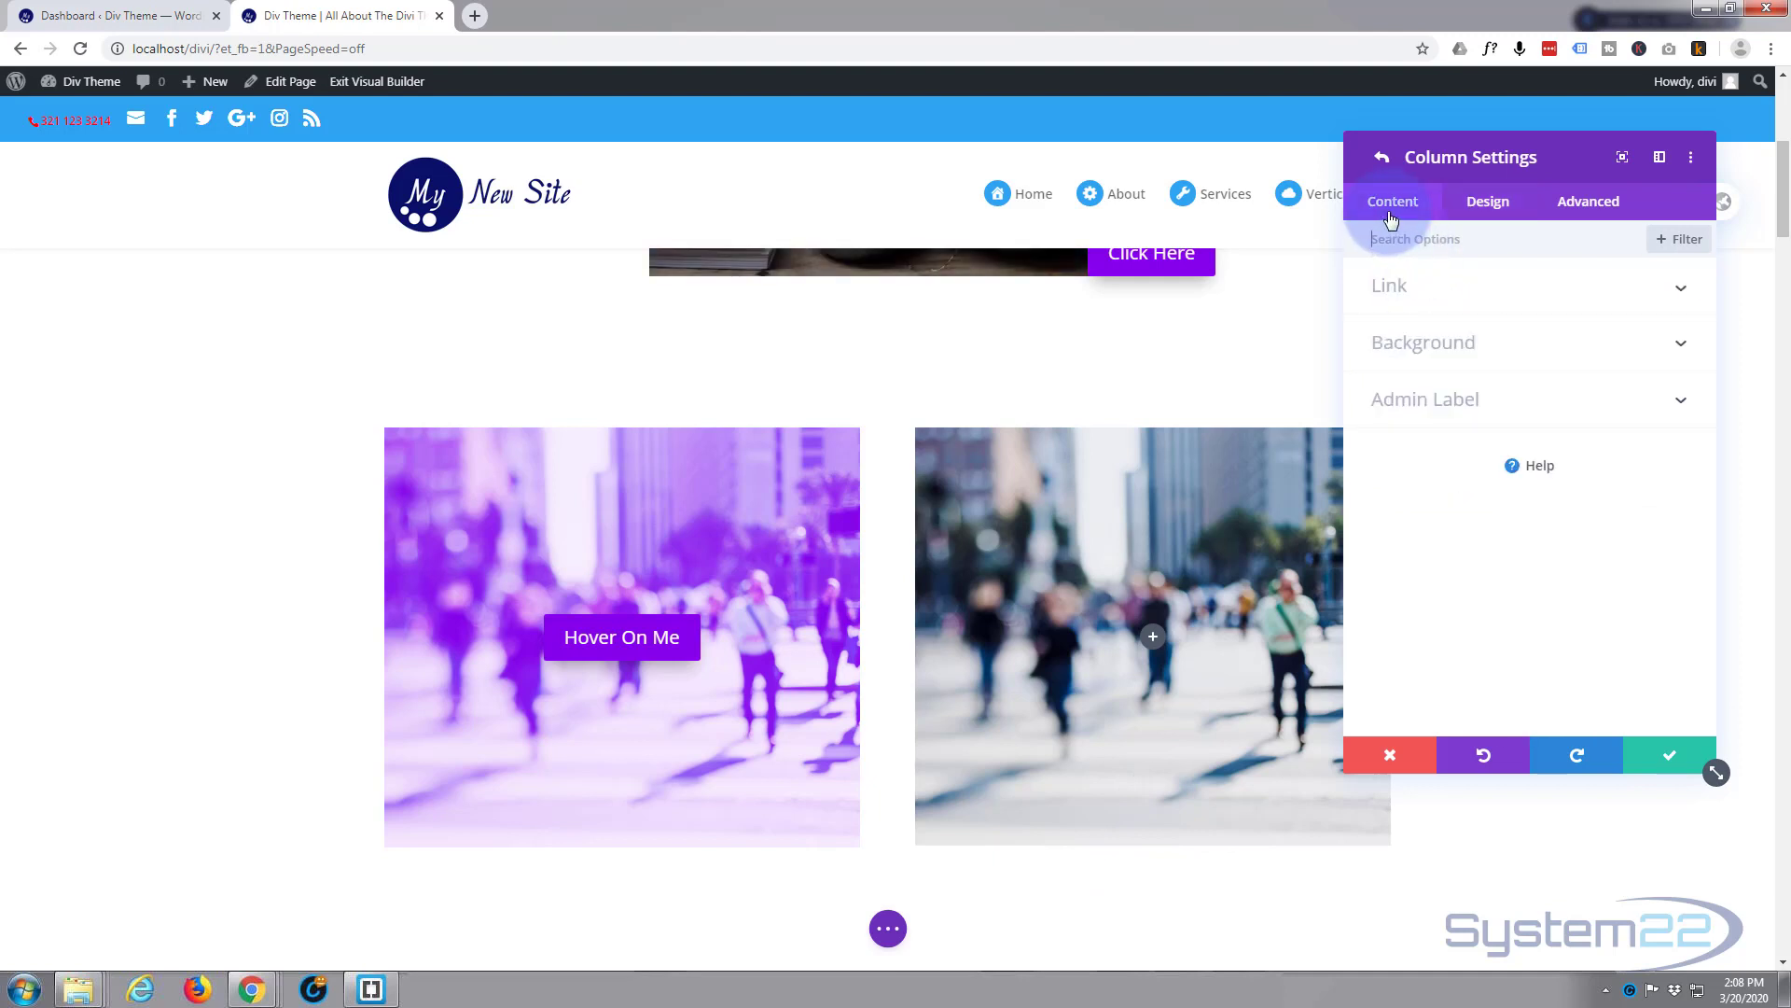
left_click(1515, 347)
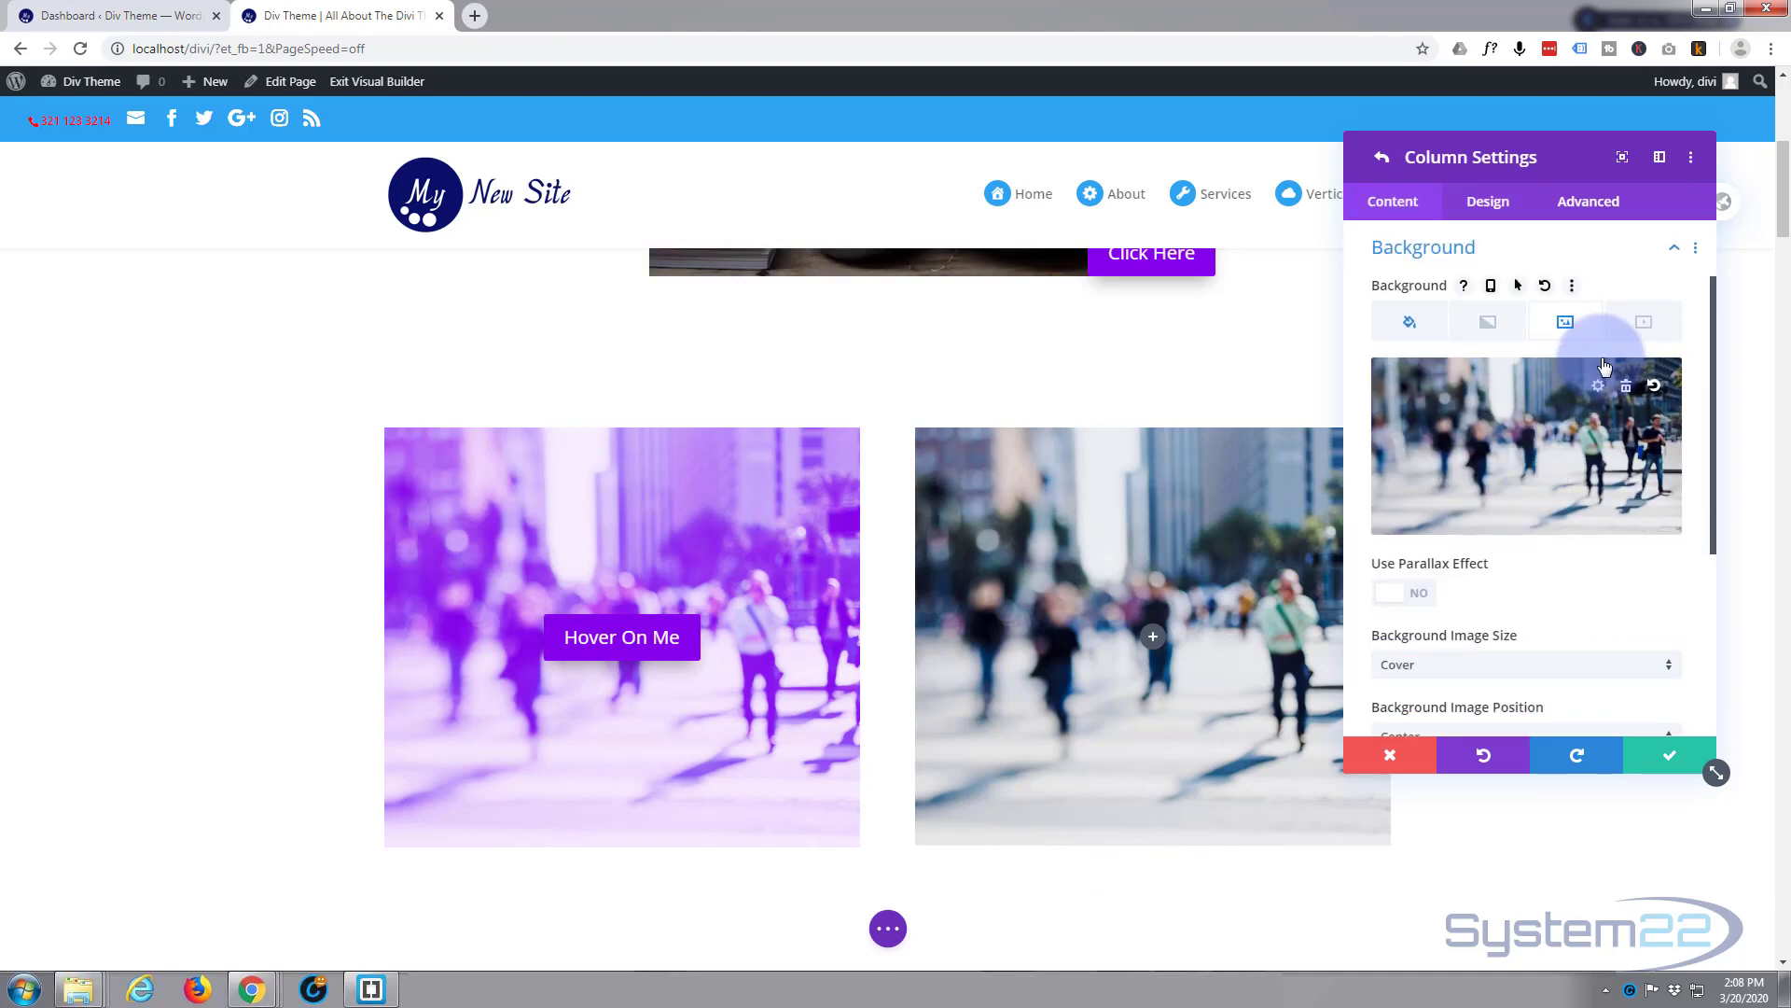
left_click(1409, 322)
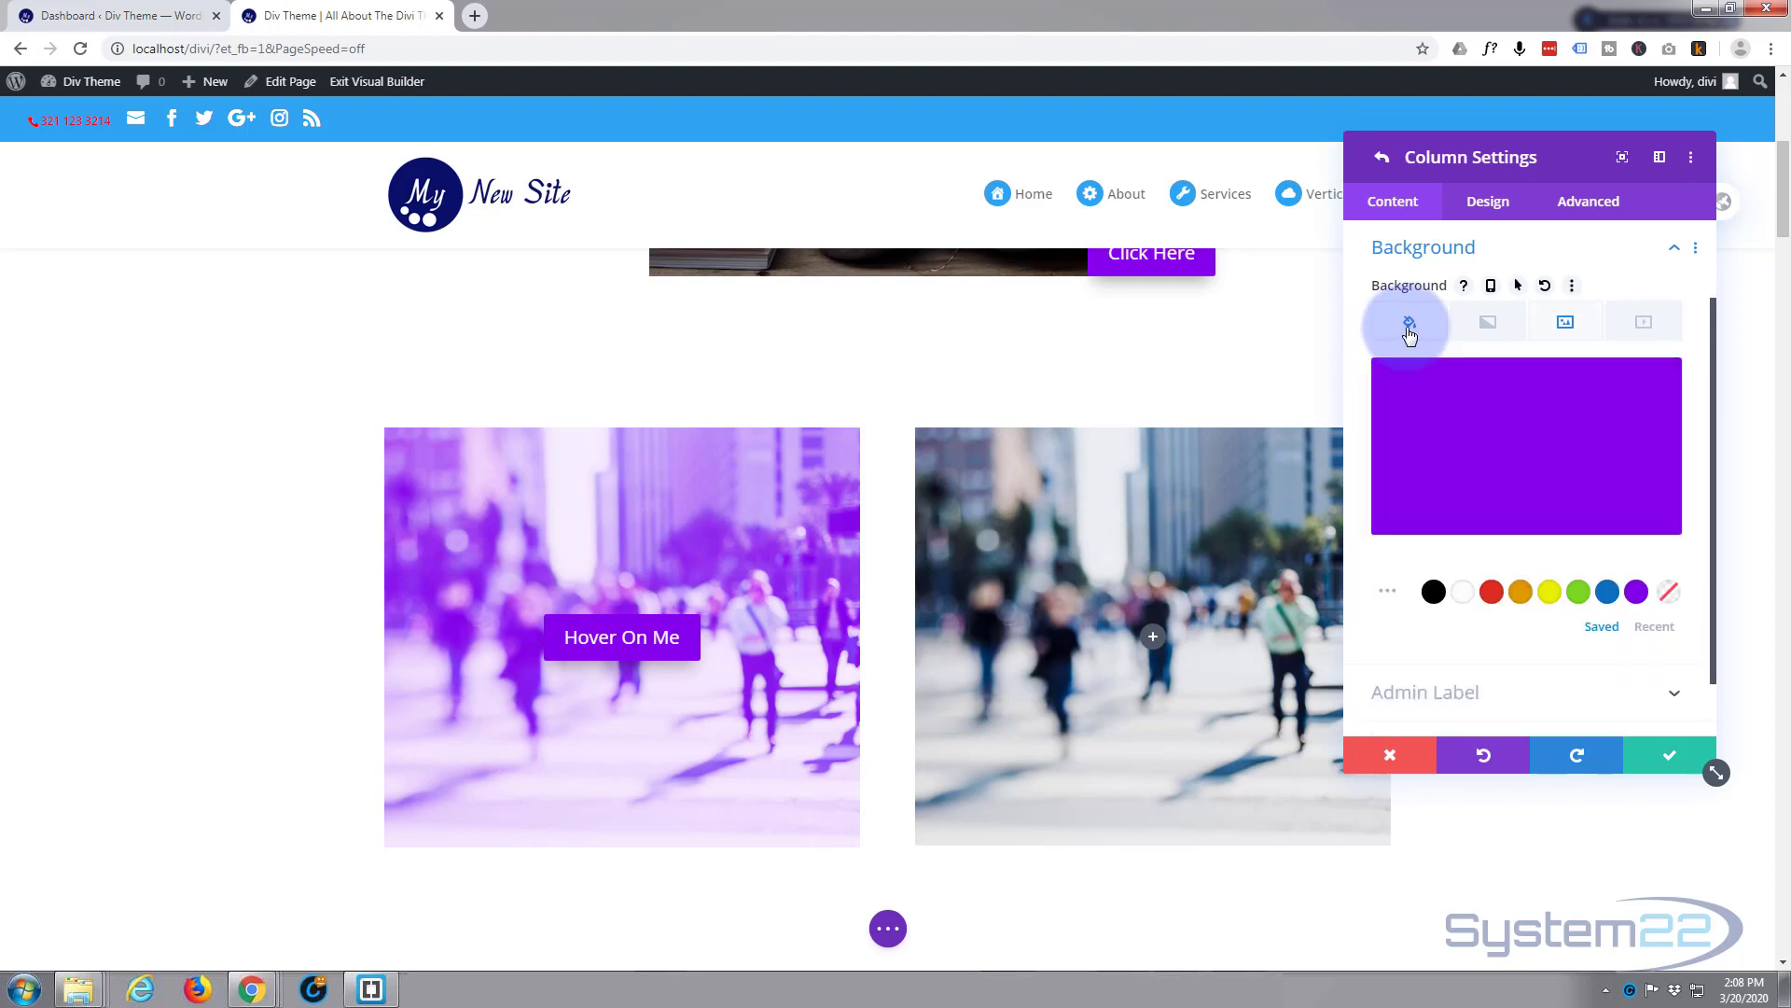
left_click(1565, 323)
scroll(1536, 503, "down", 3)
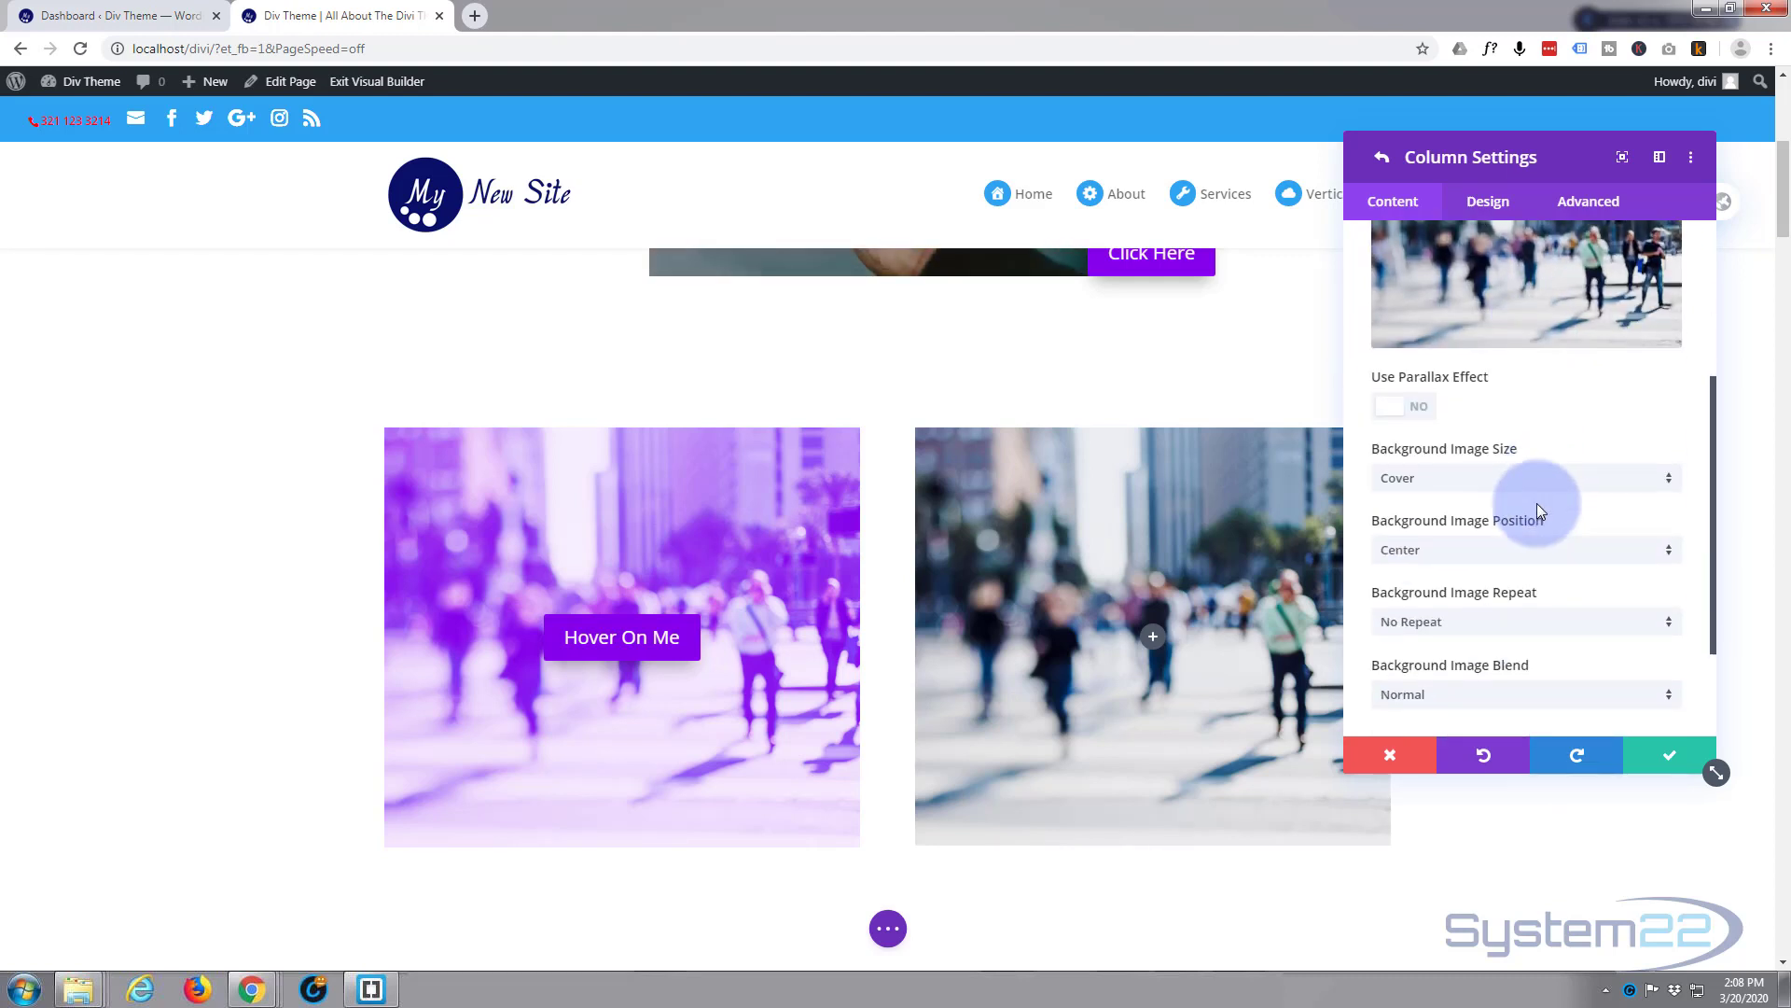
scroll(1537, 504, "down", 1)
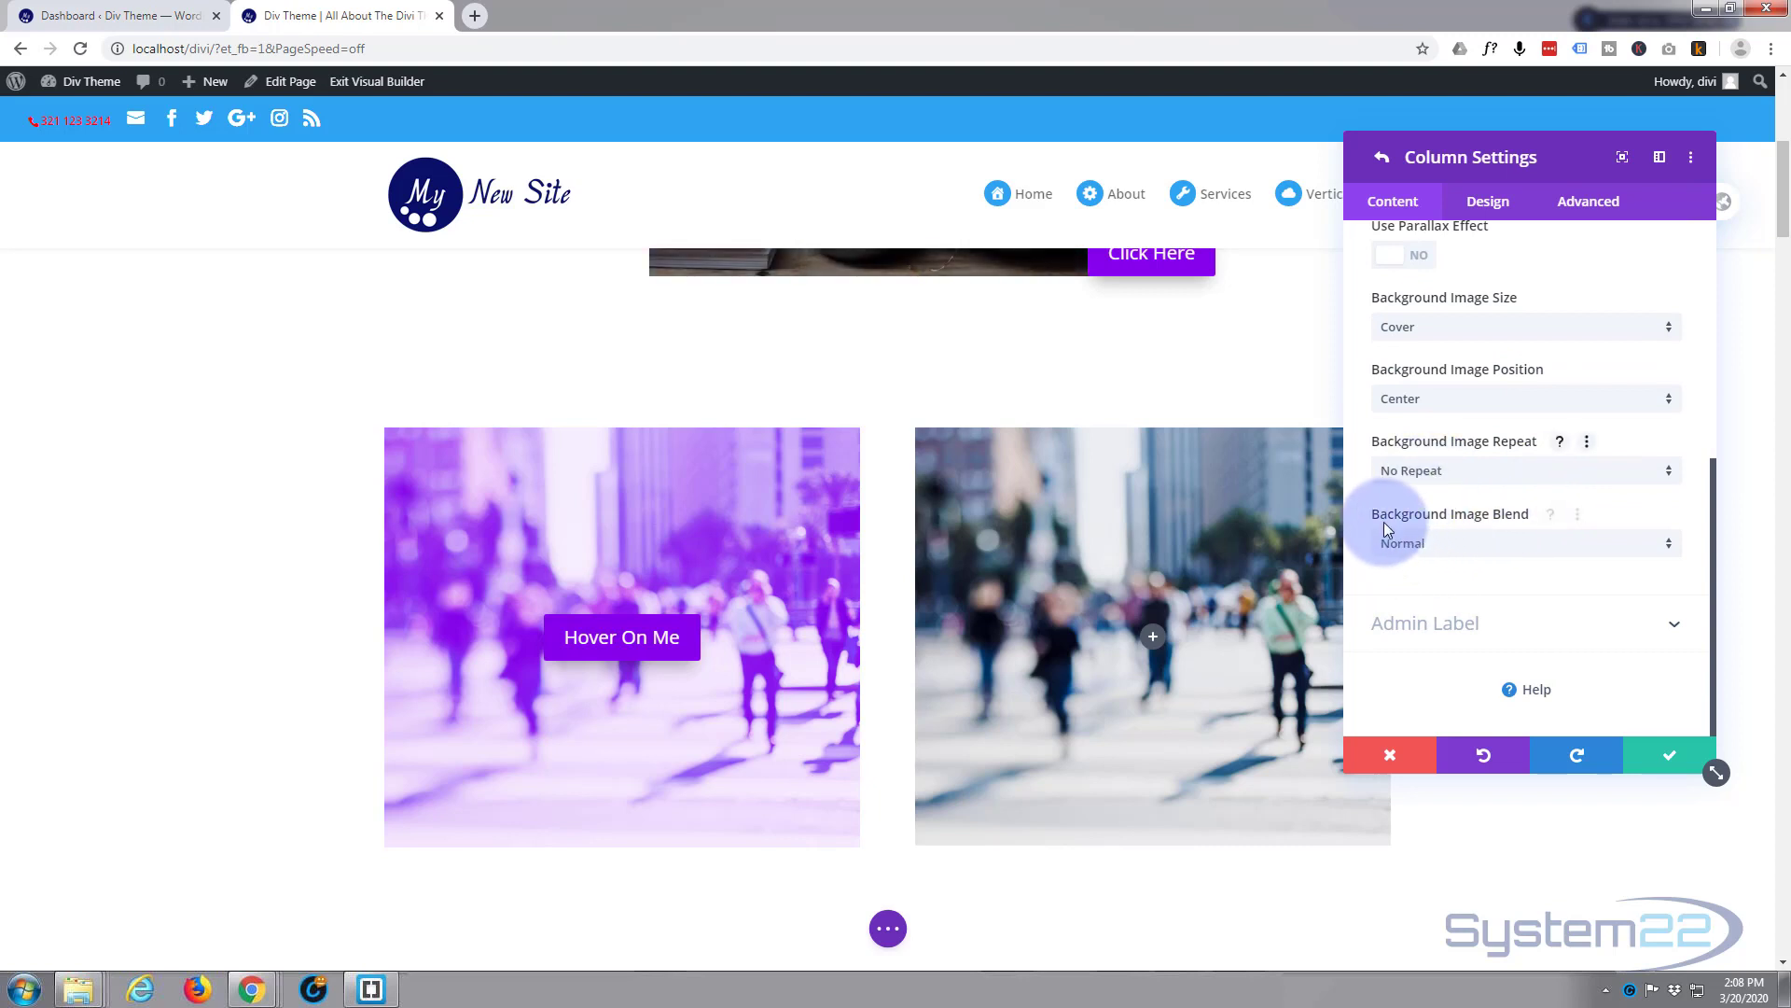
left_click(1477, 548)
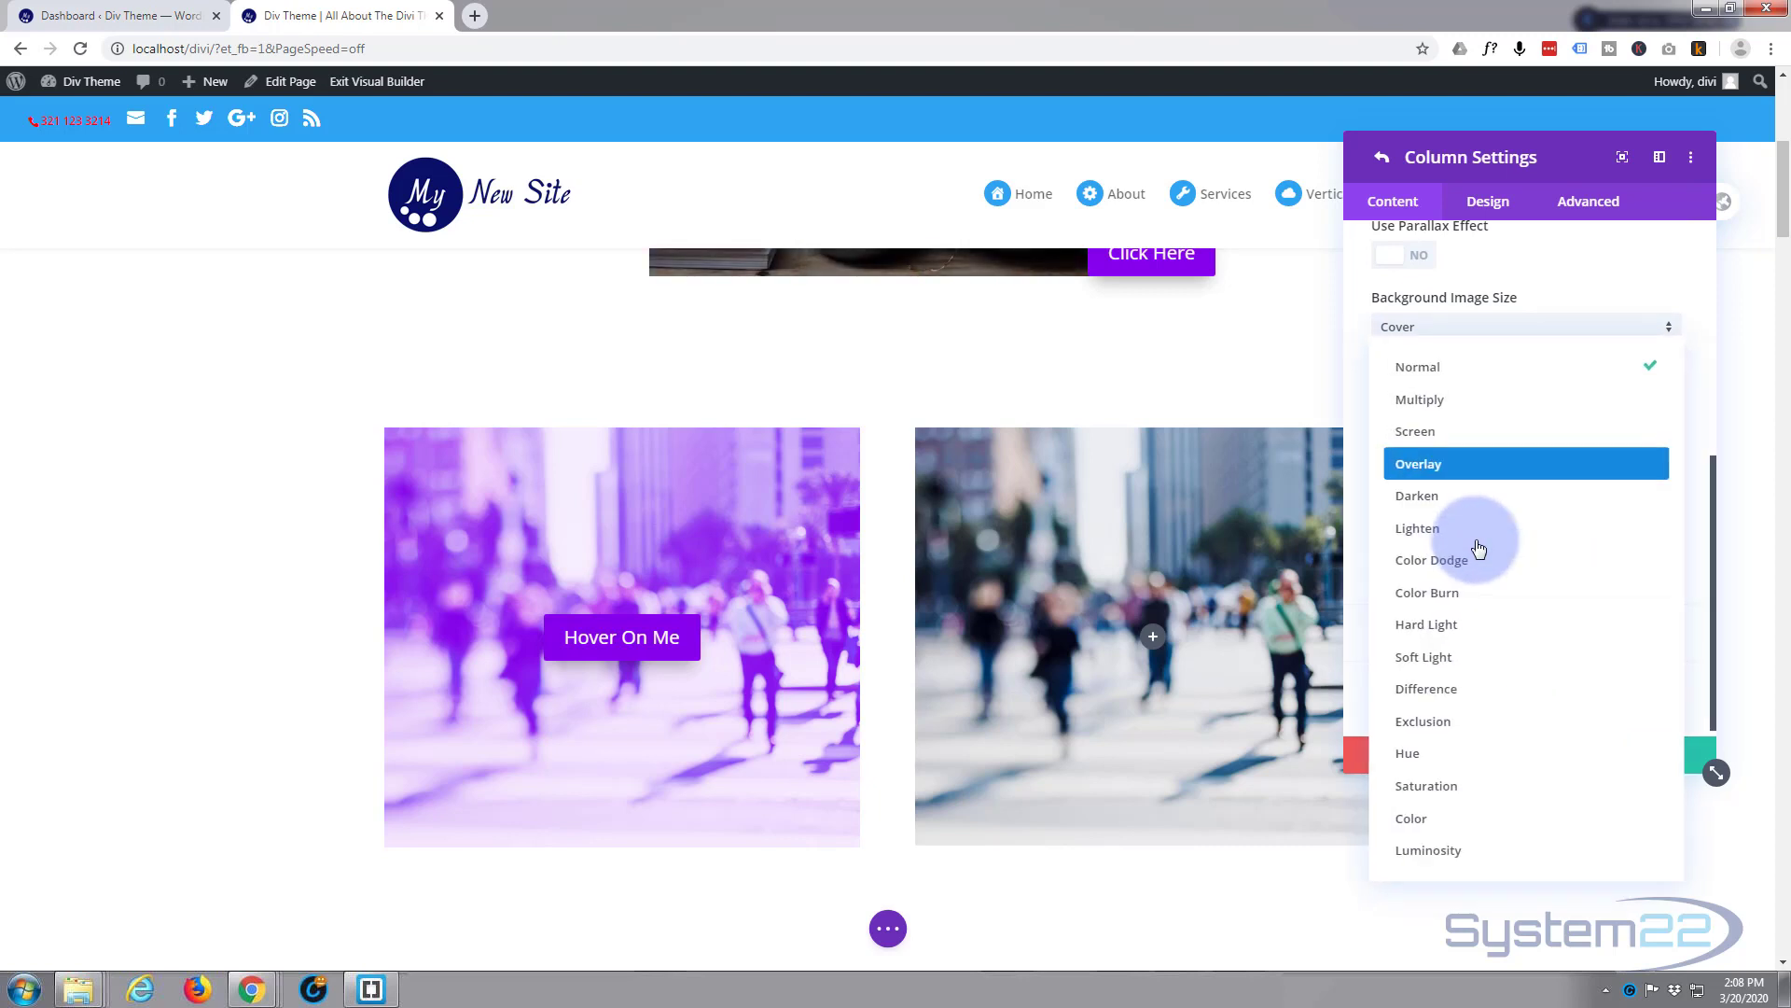
left_click(1428, 445)
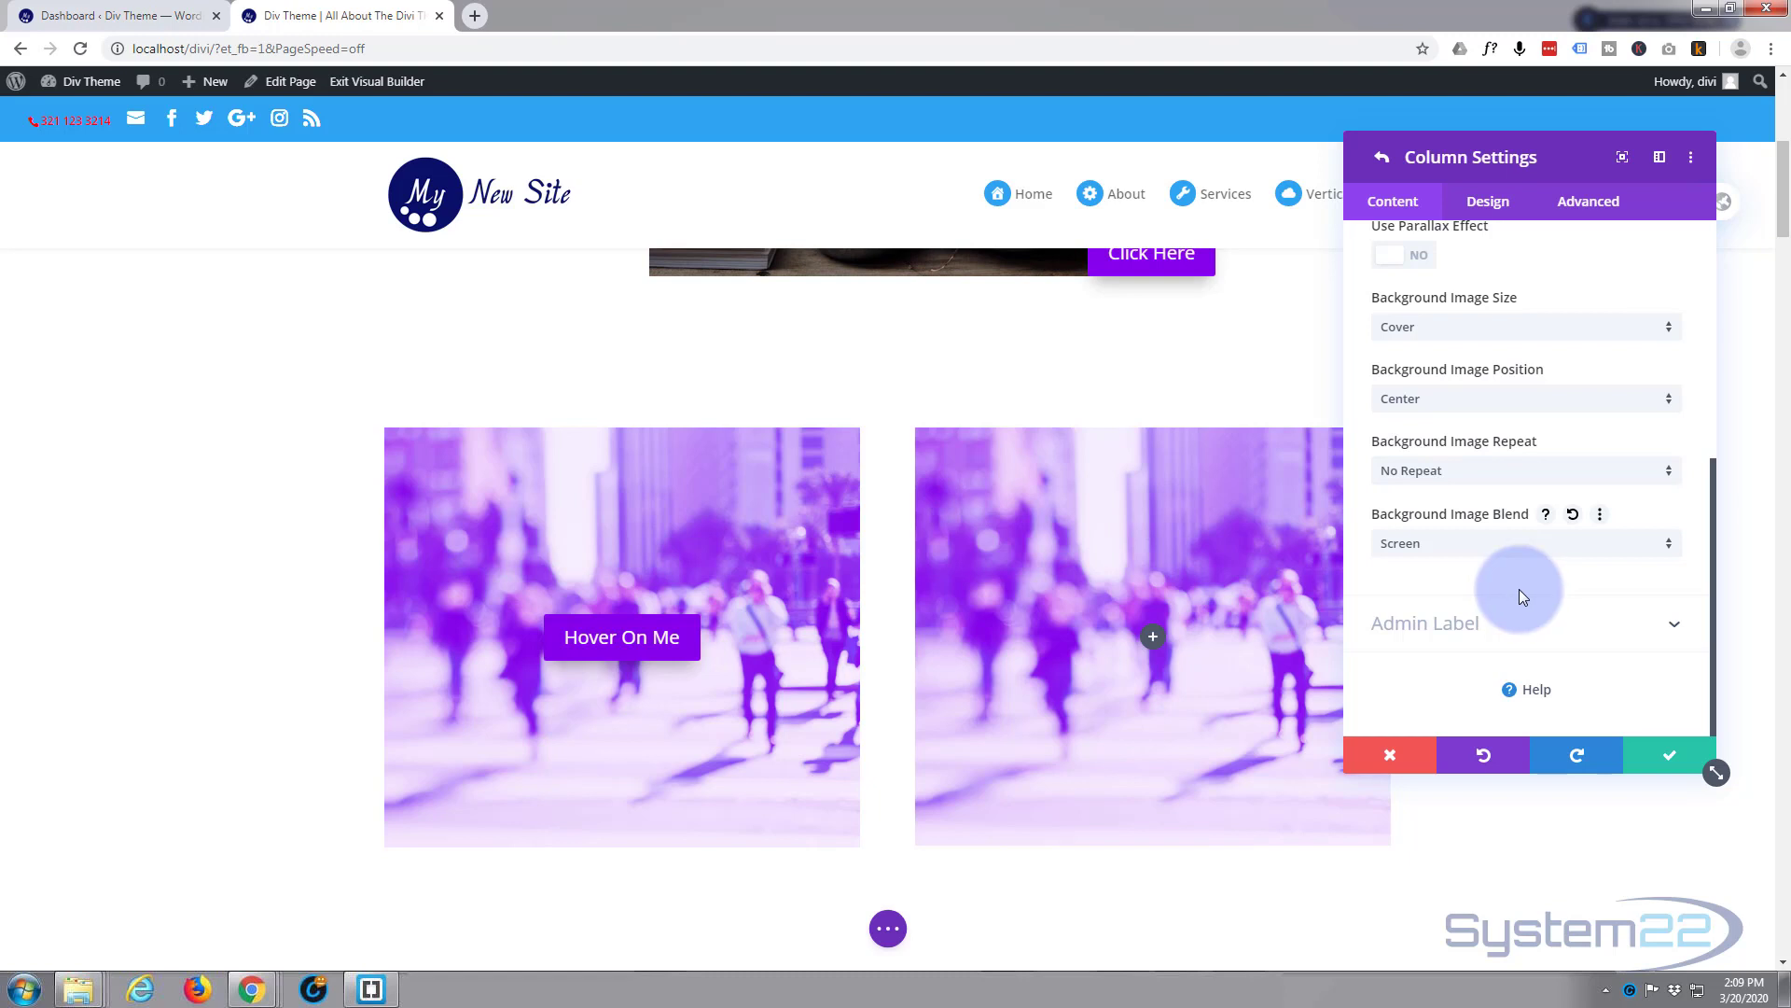
left_click(1670, 763)
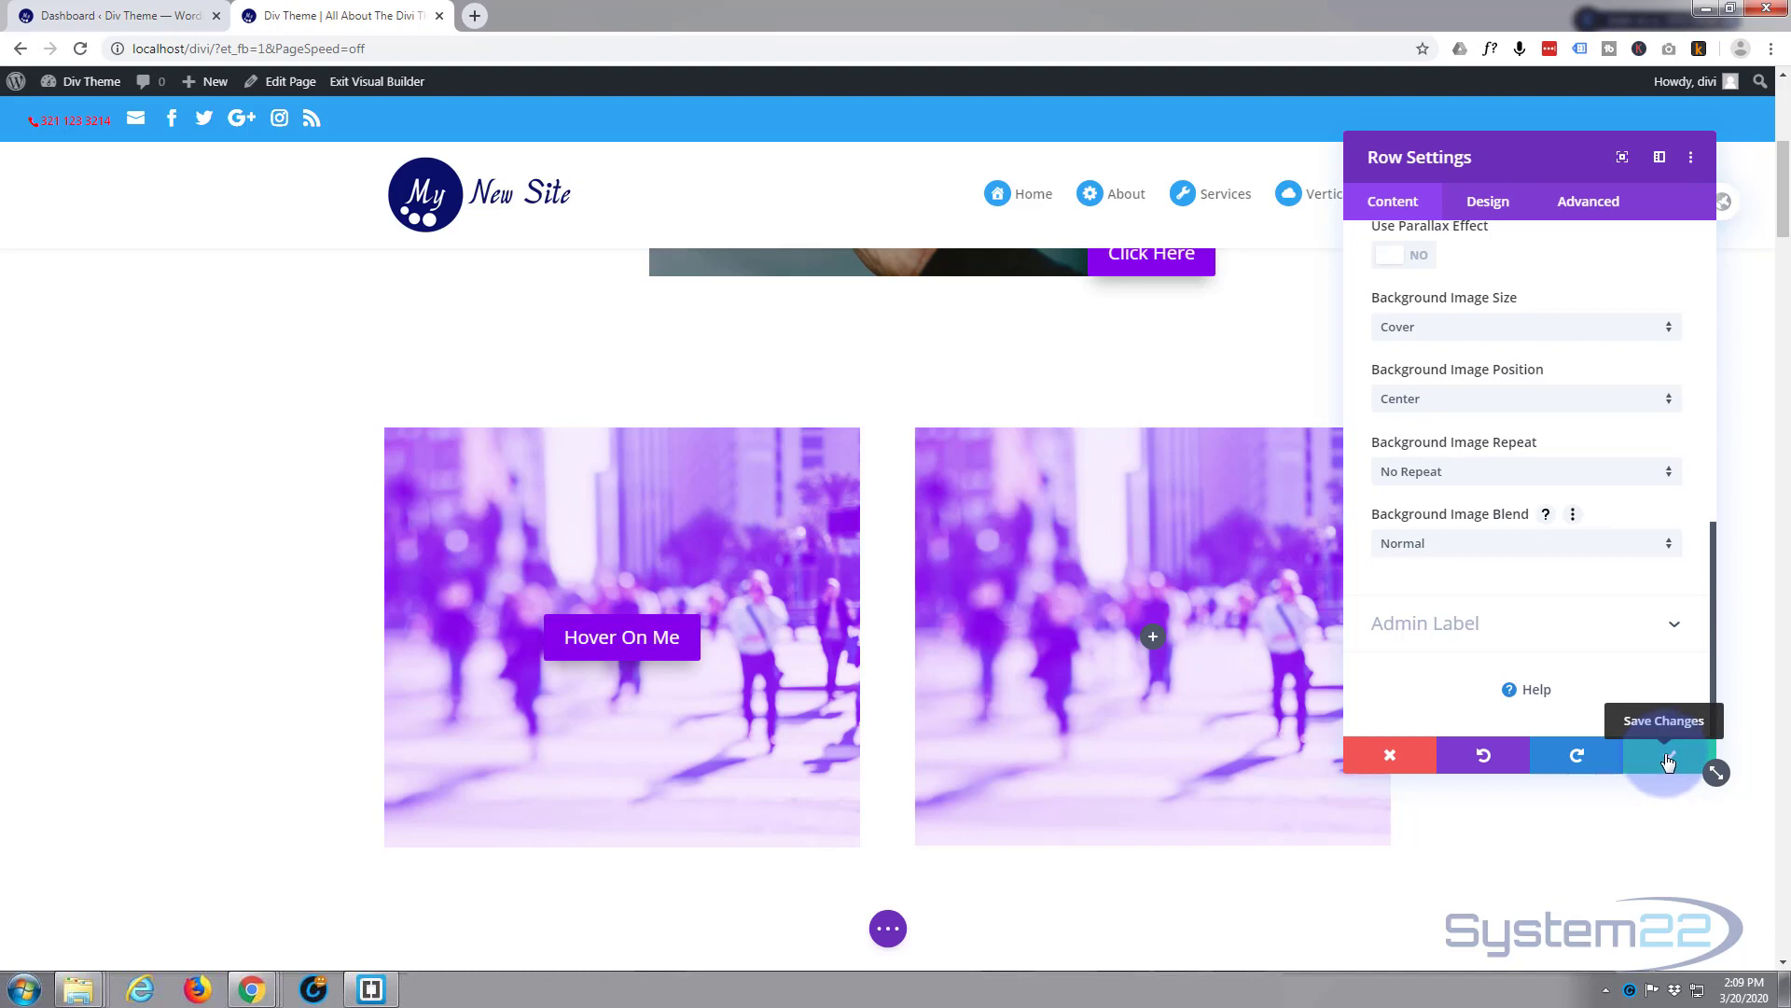
Save the row settings and insert a Button module into the right column
left_click(1670, 763)
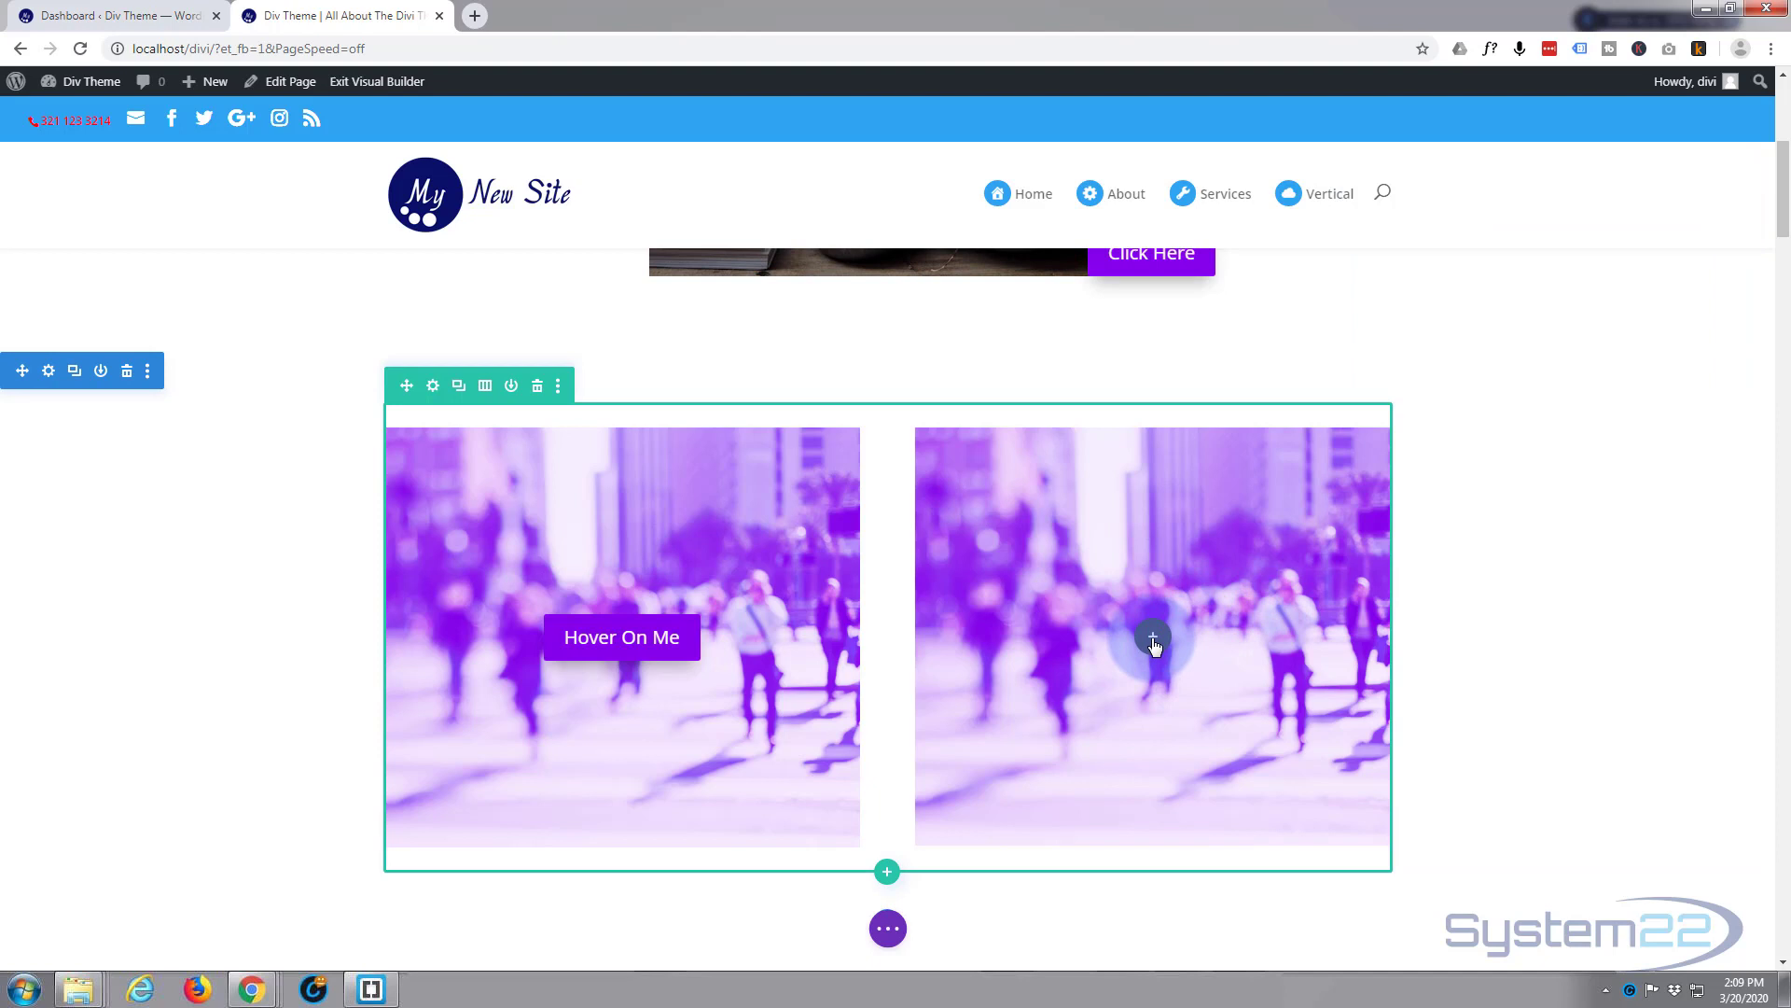
left_click(1153, 640)
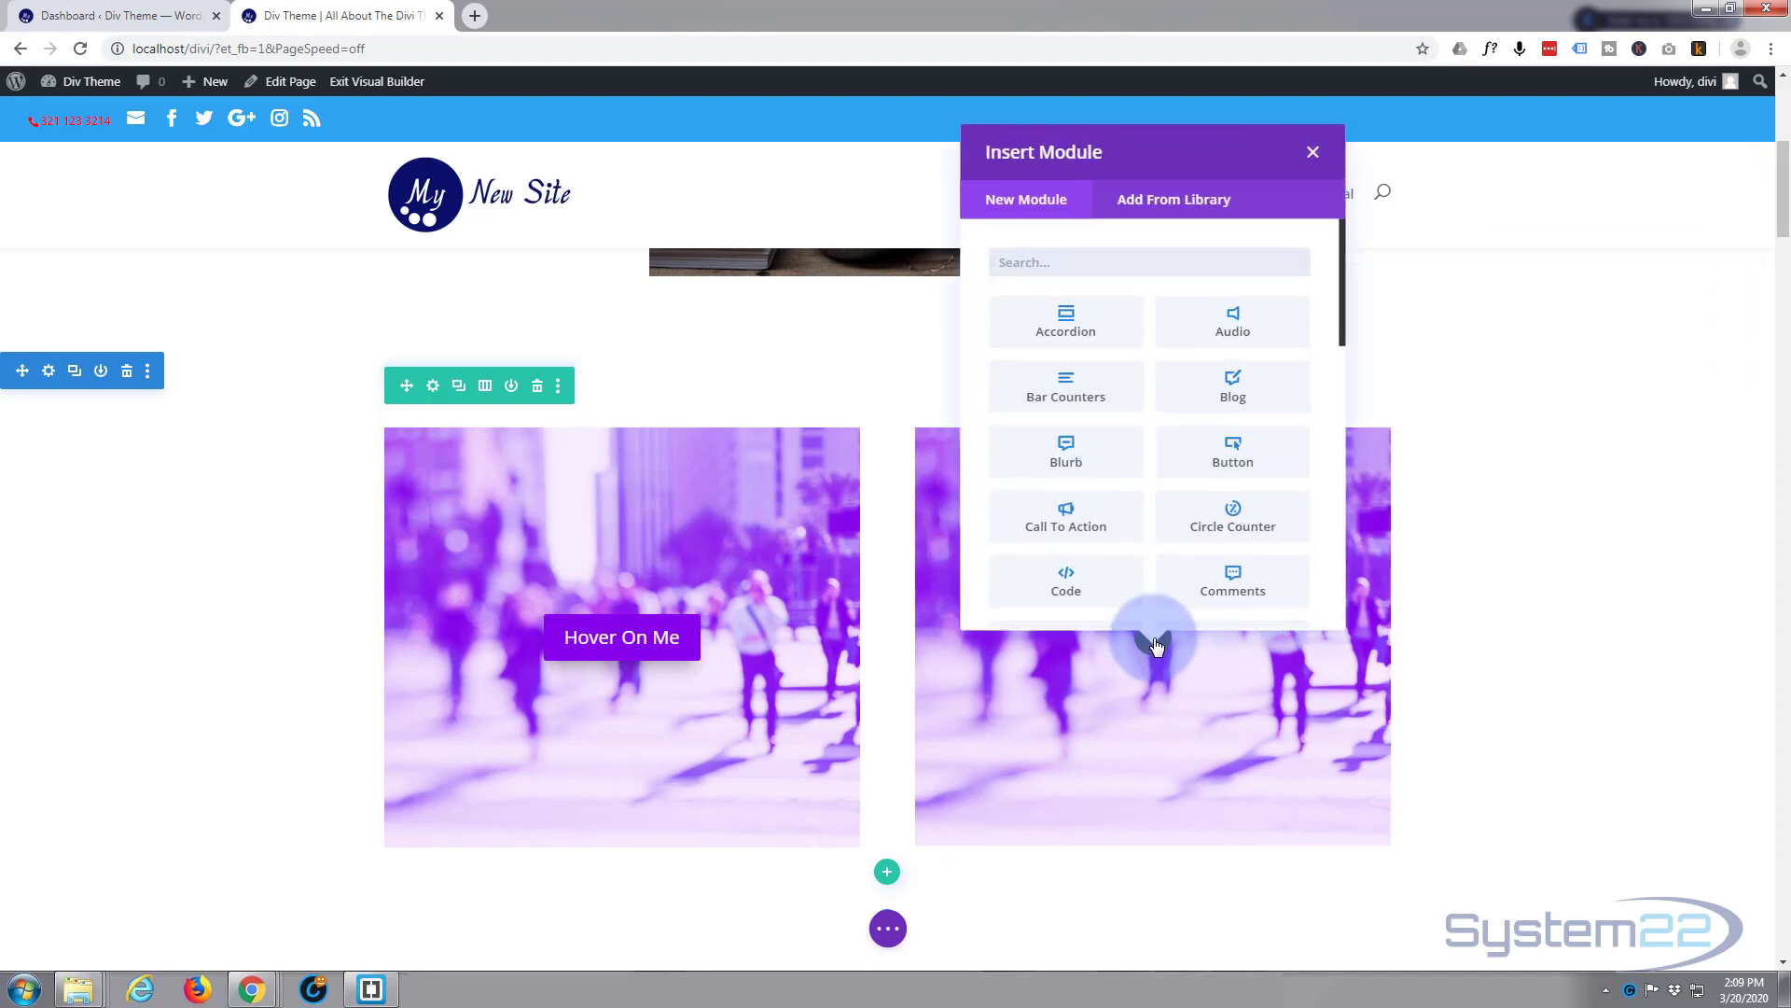
scroll(1174, 374, "down", 5)
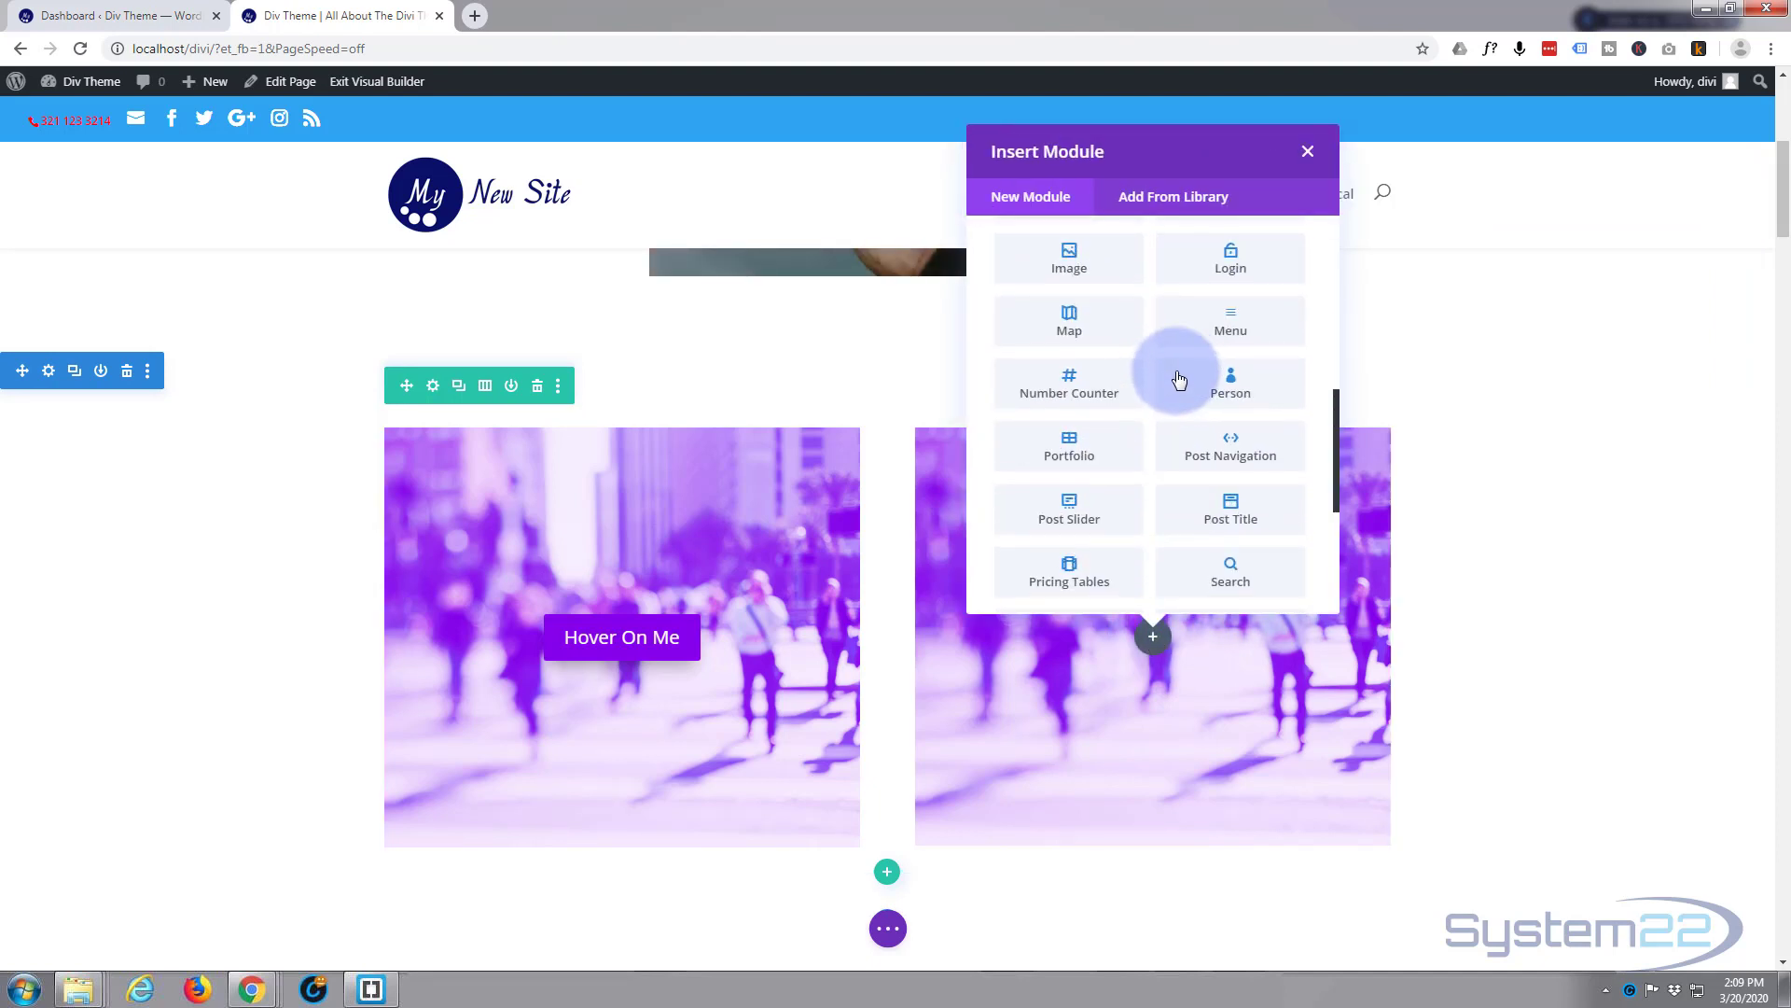
scroll(1179, 379, "down", 4)
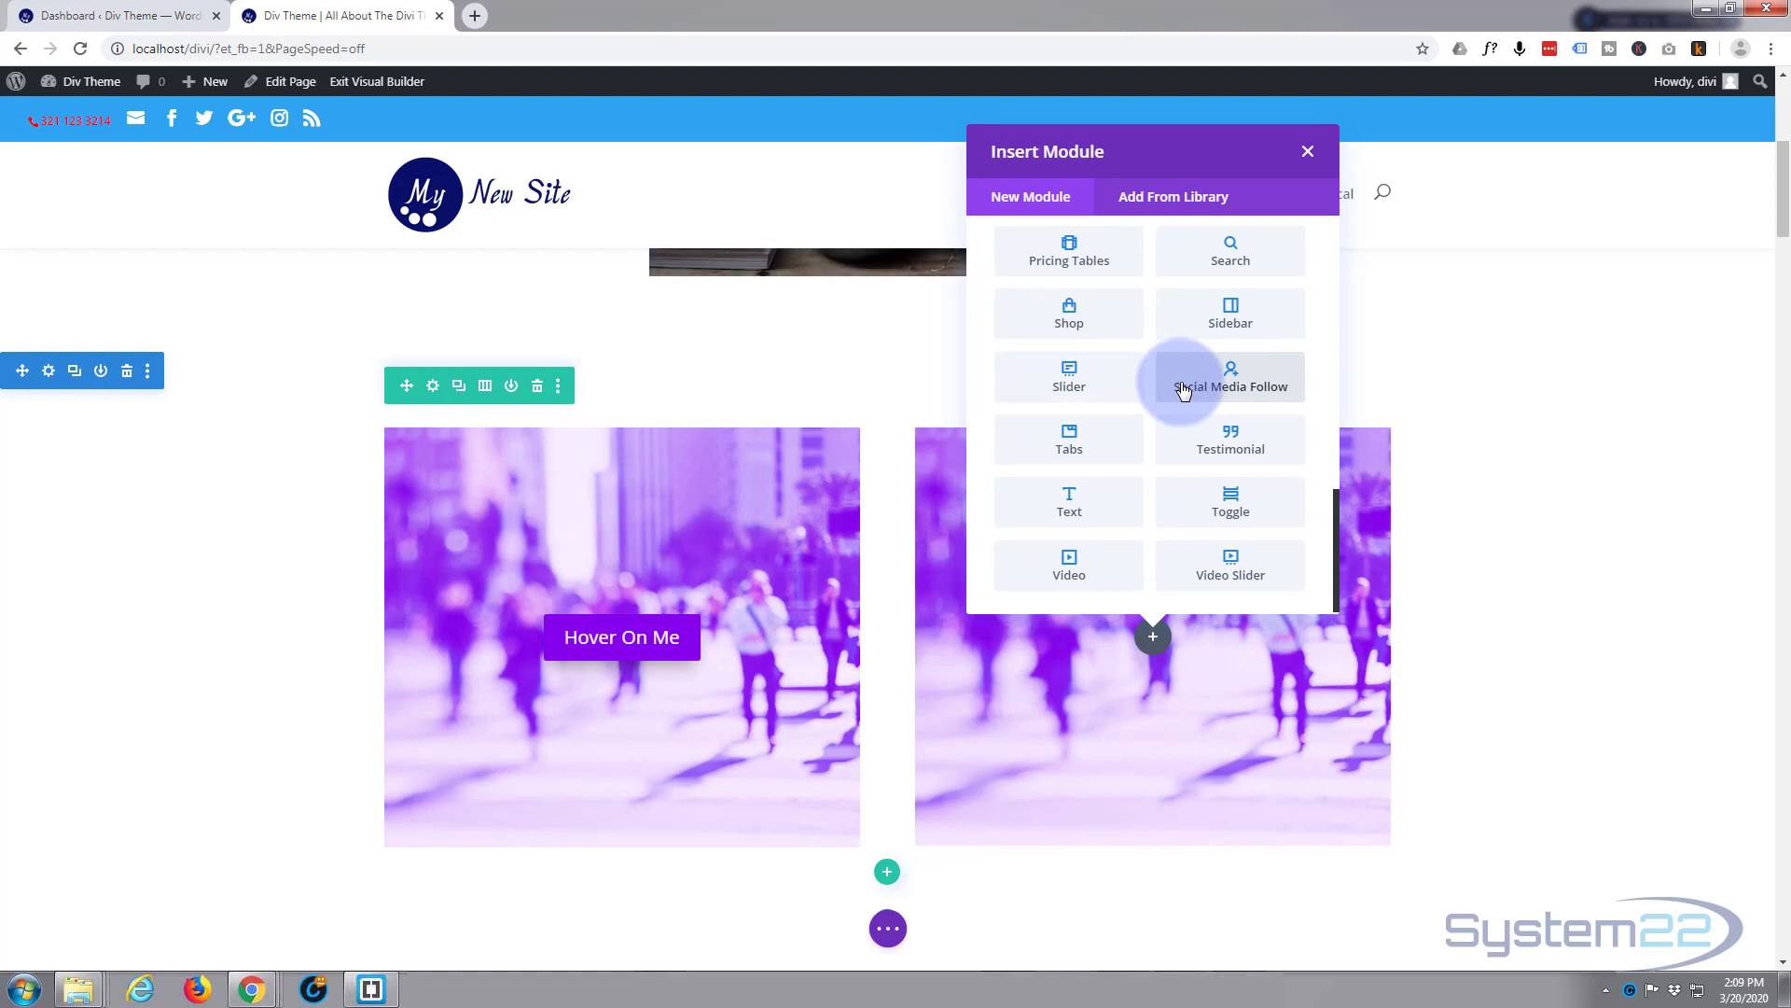
scroll(1183, 390, "up", 5)
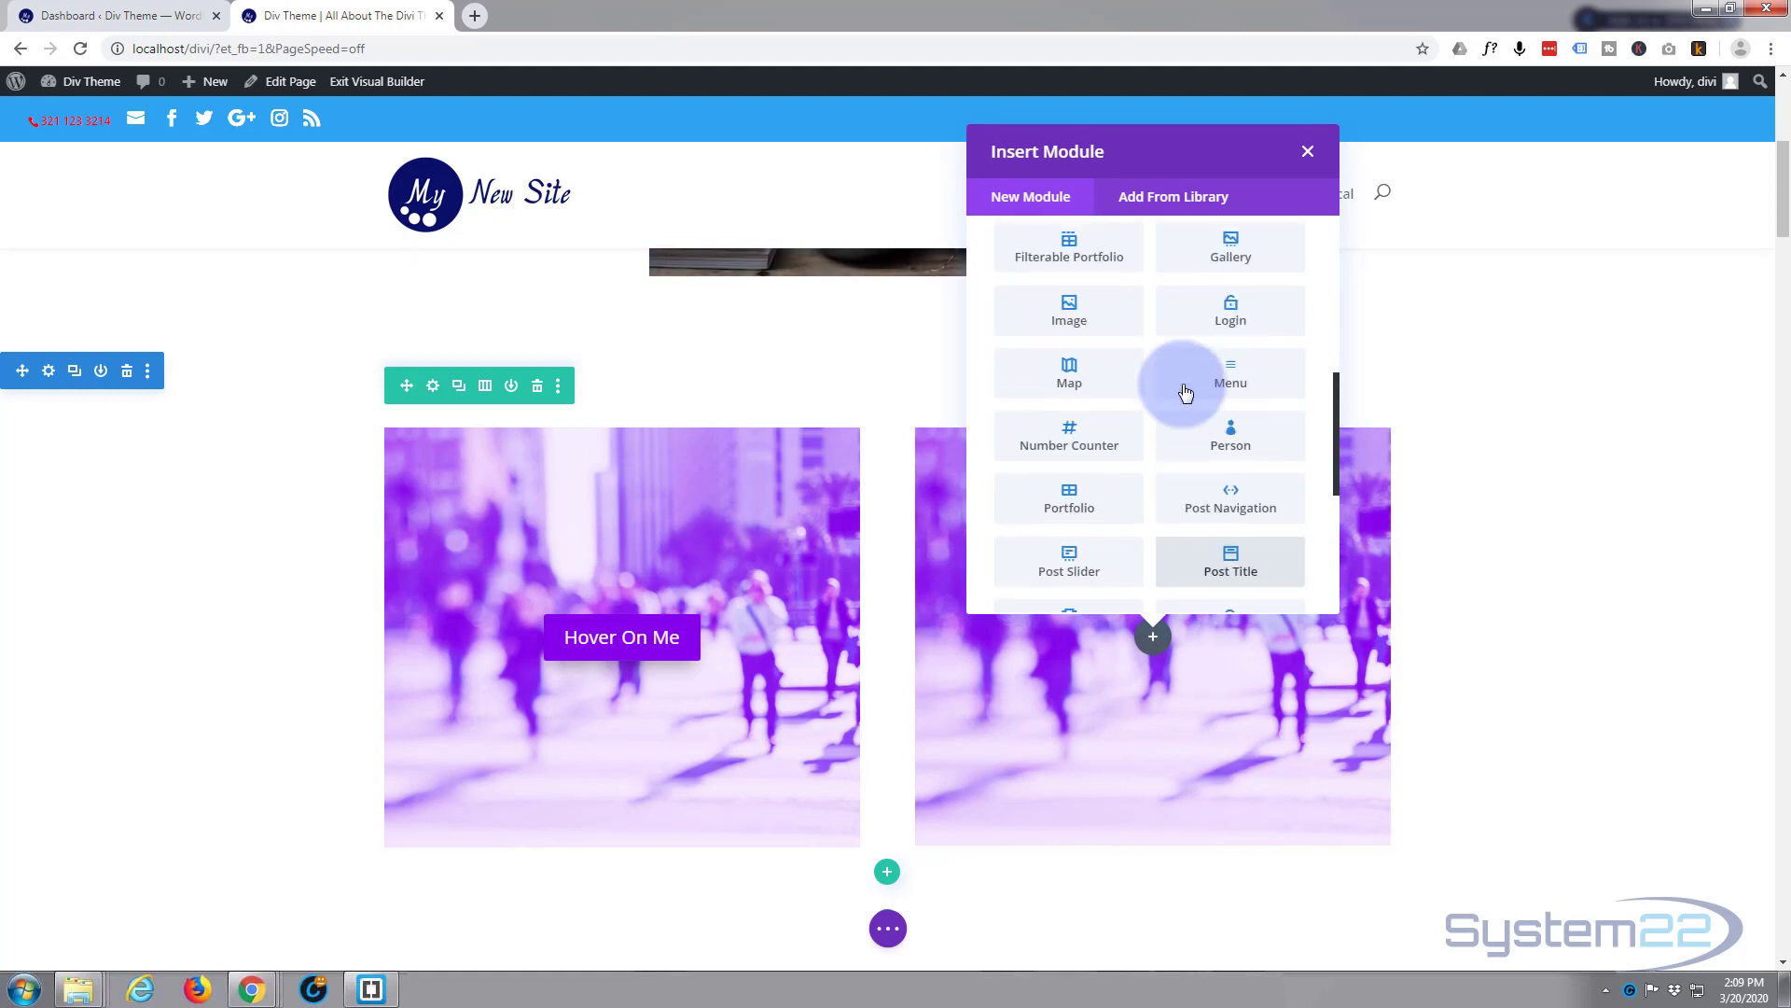
scroll(1185, 390, "up", 4)
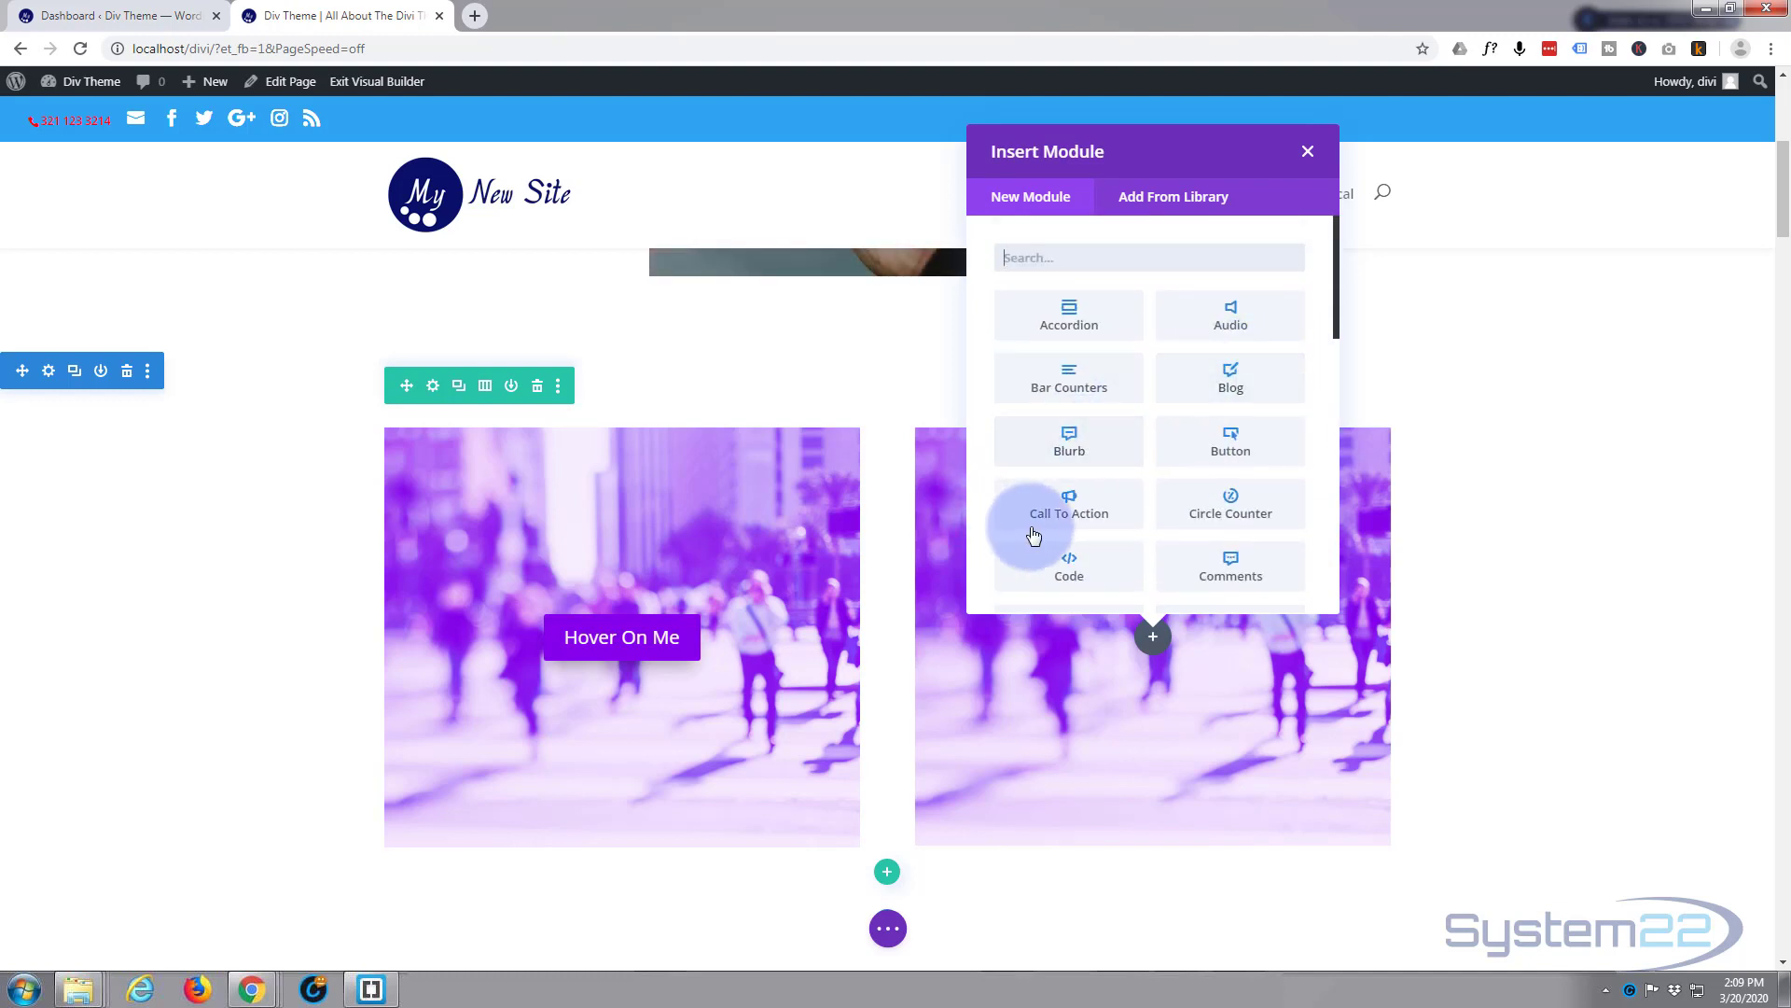
left_click(1231, 445)
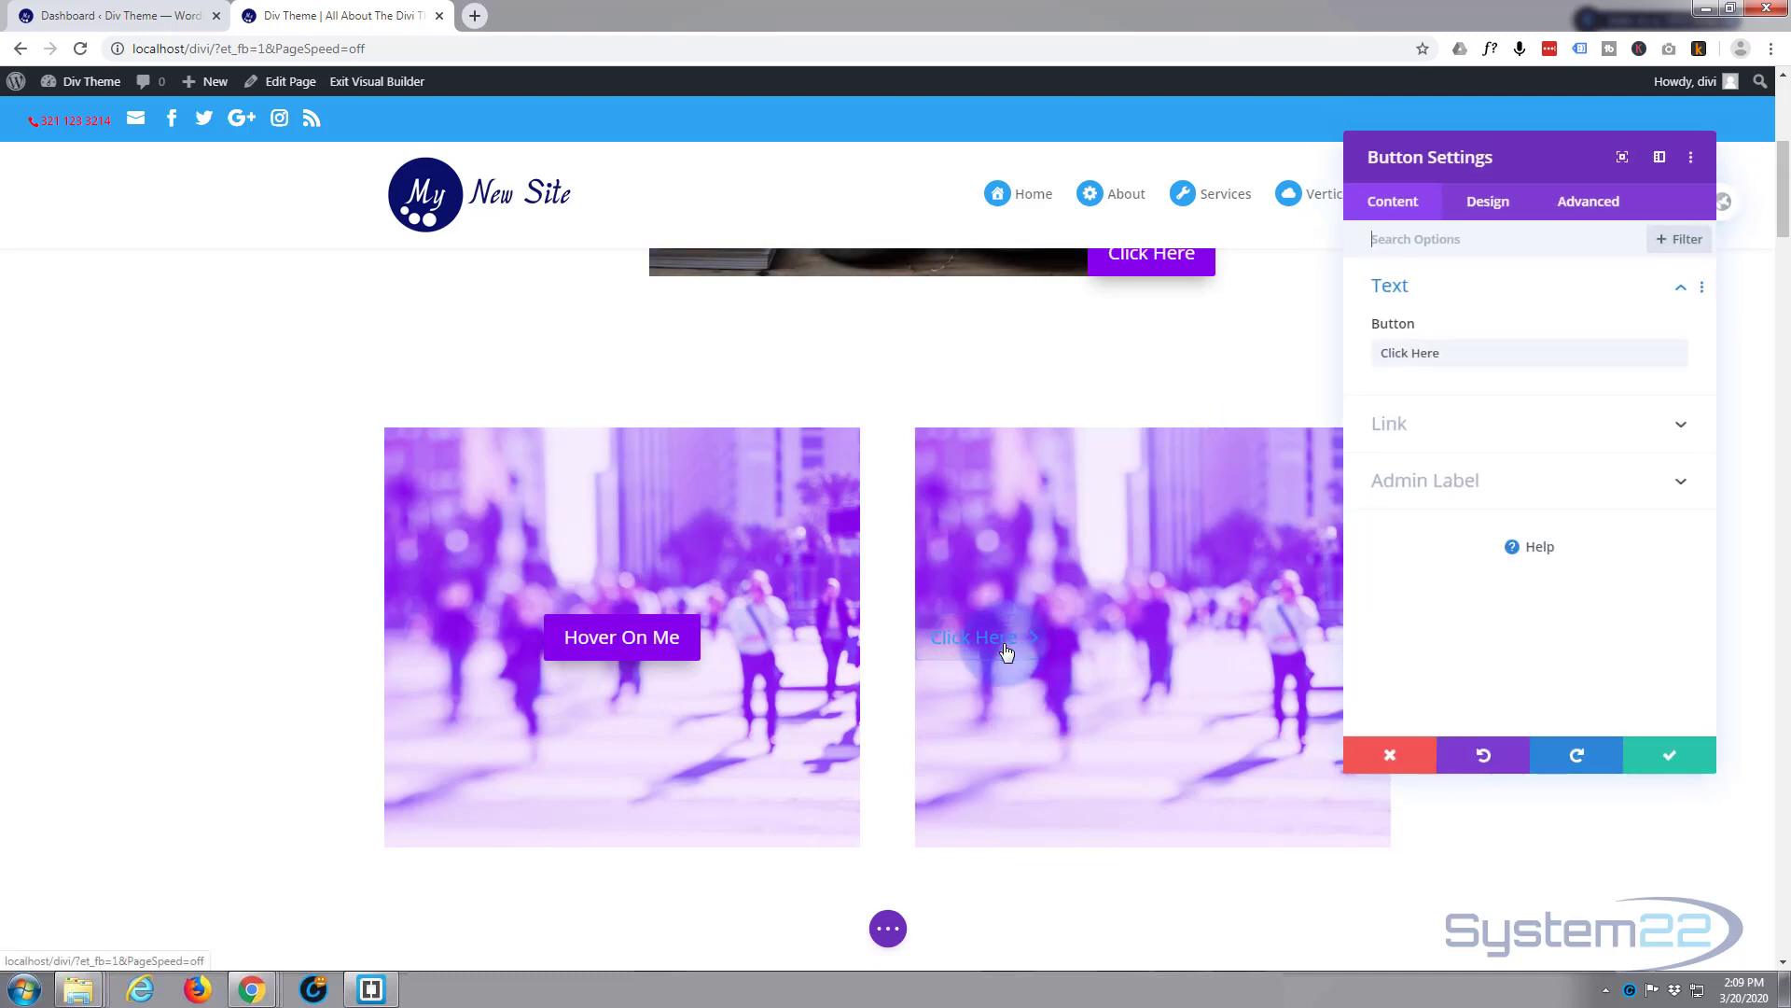
Centre-align the new button within its column
left_click(1494, 207)
left_click(1508, 289)
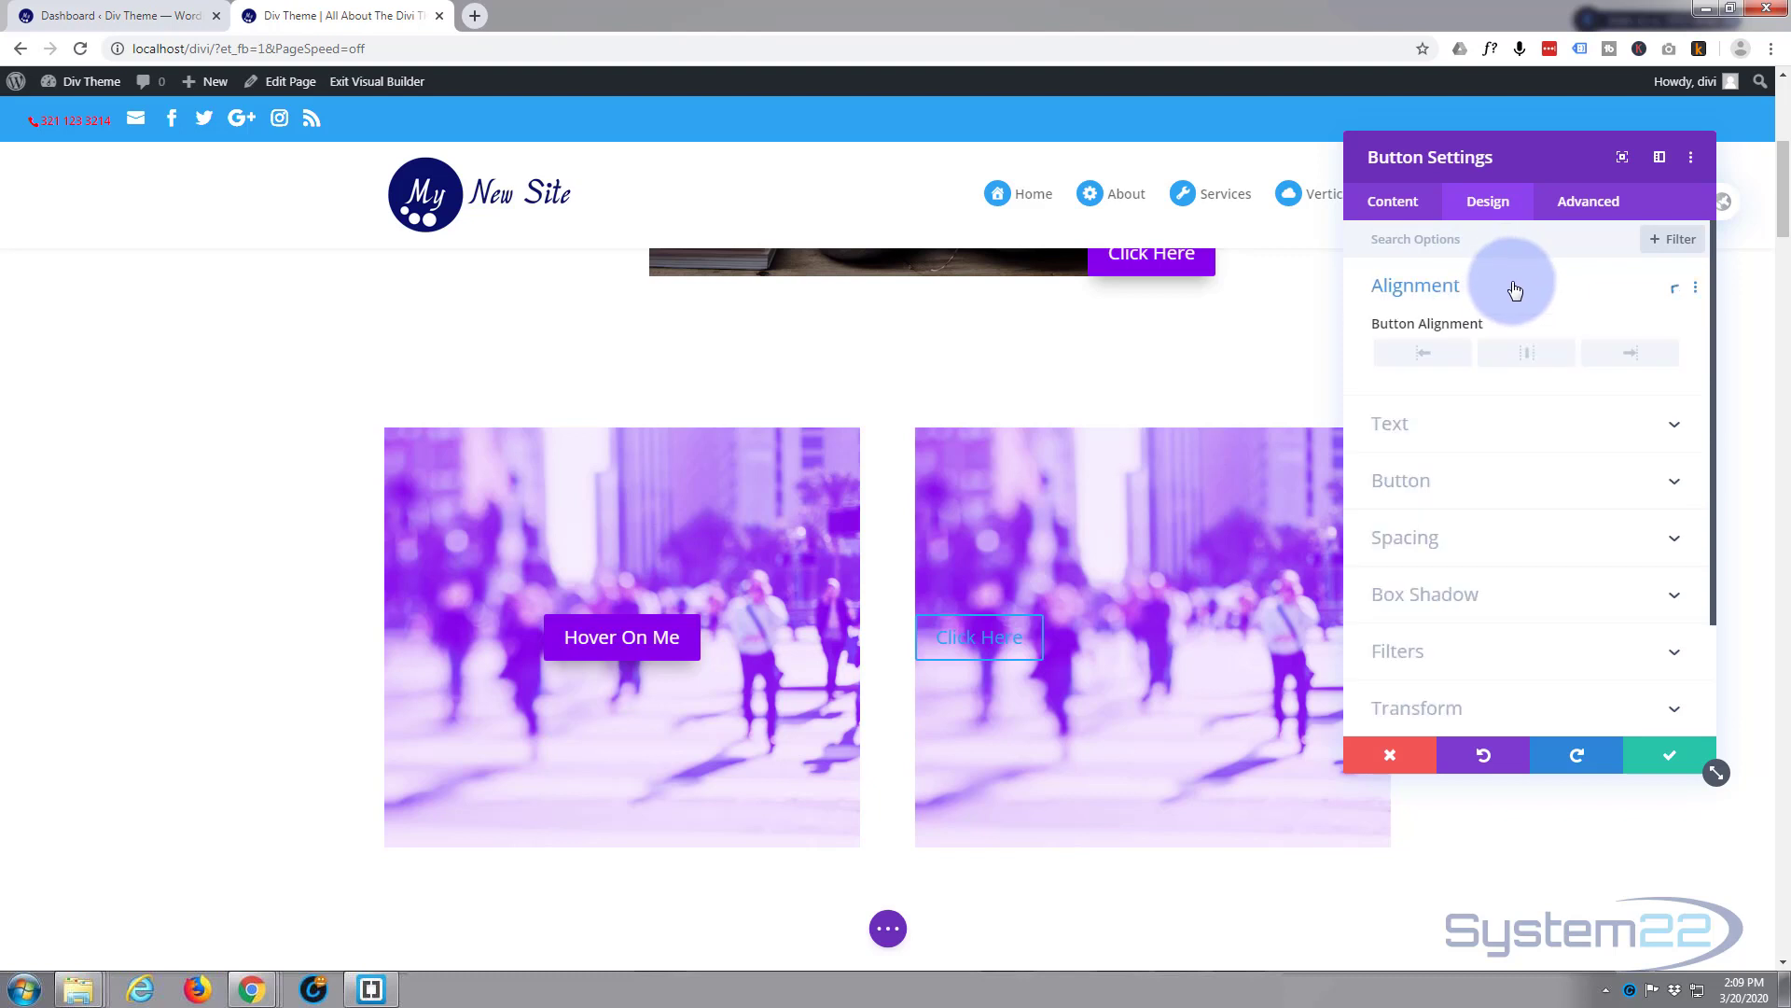
left_click(1533, 358)
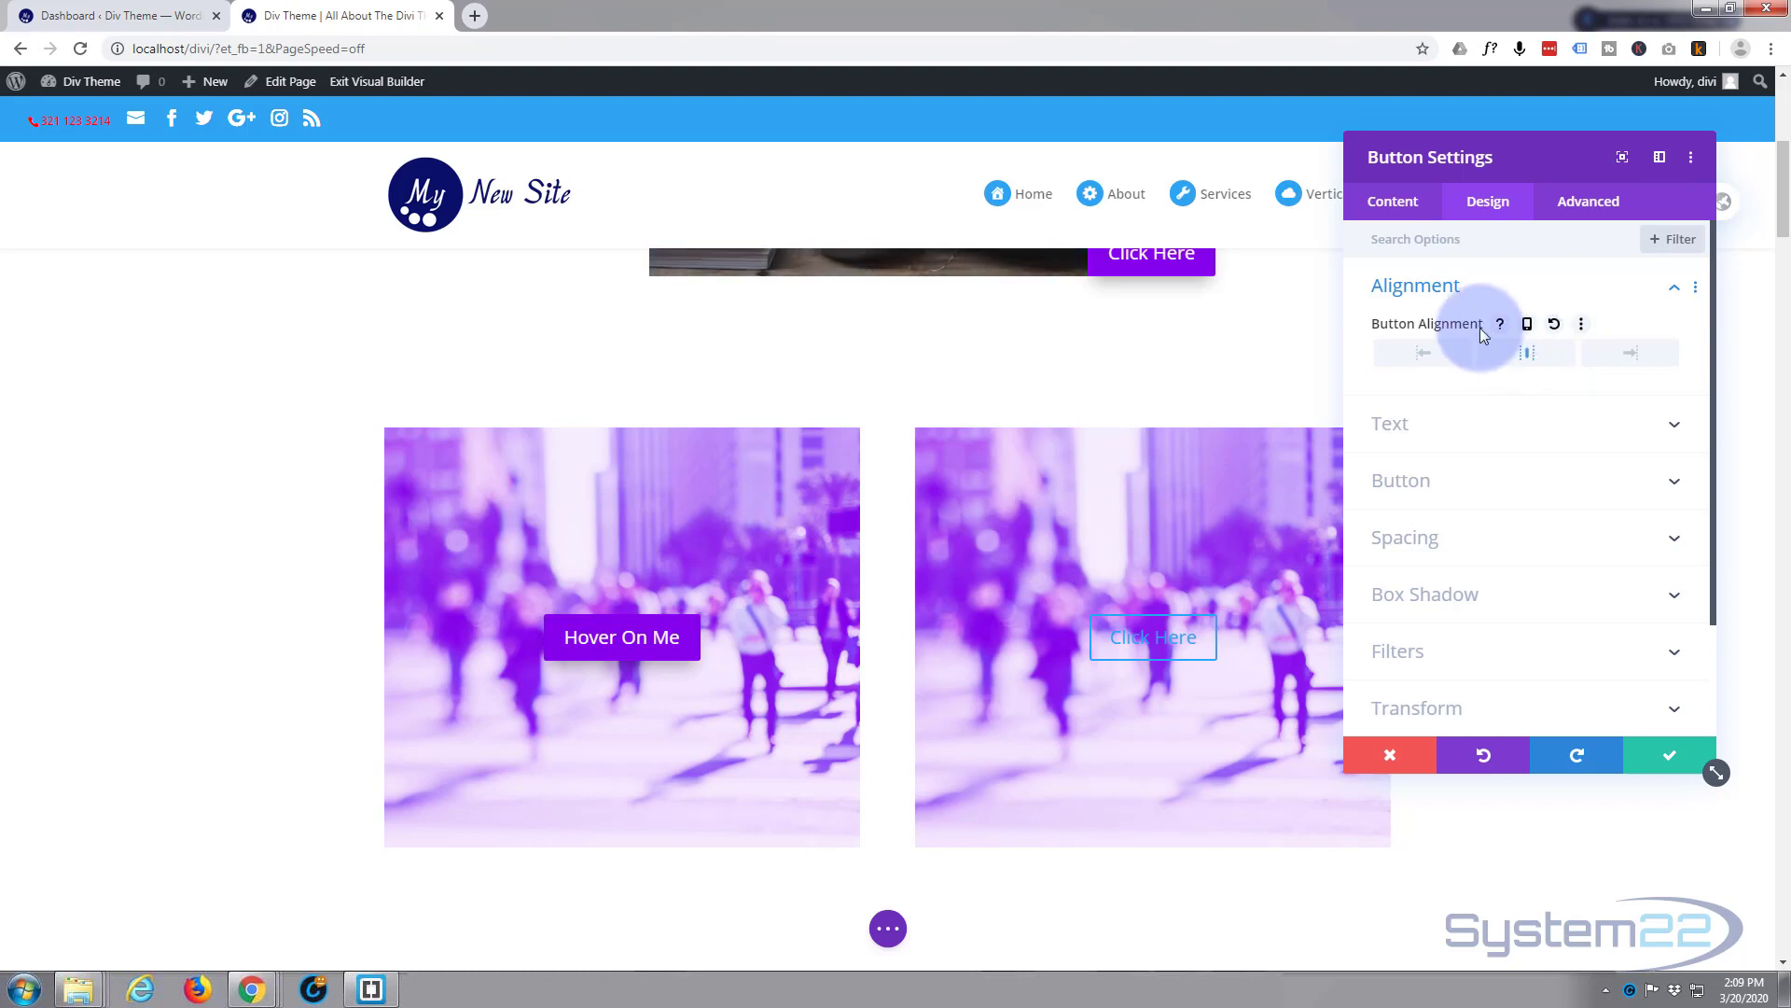
Change the button text from 'Click Here' to 'Hover On Me' and set its link URL to #
left_click(1399, 203)
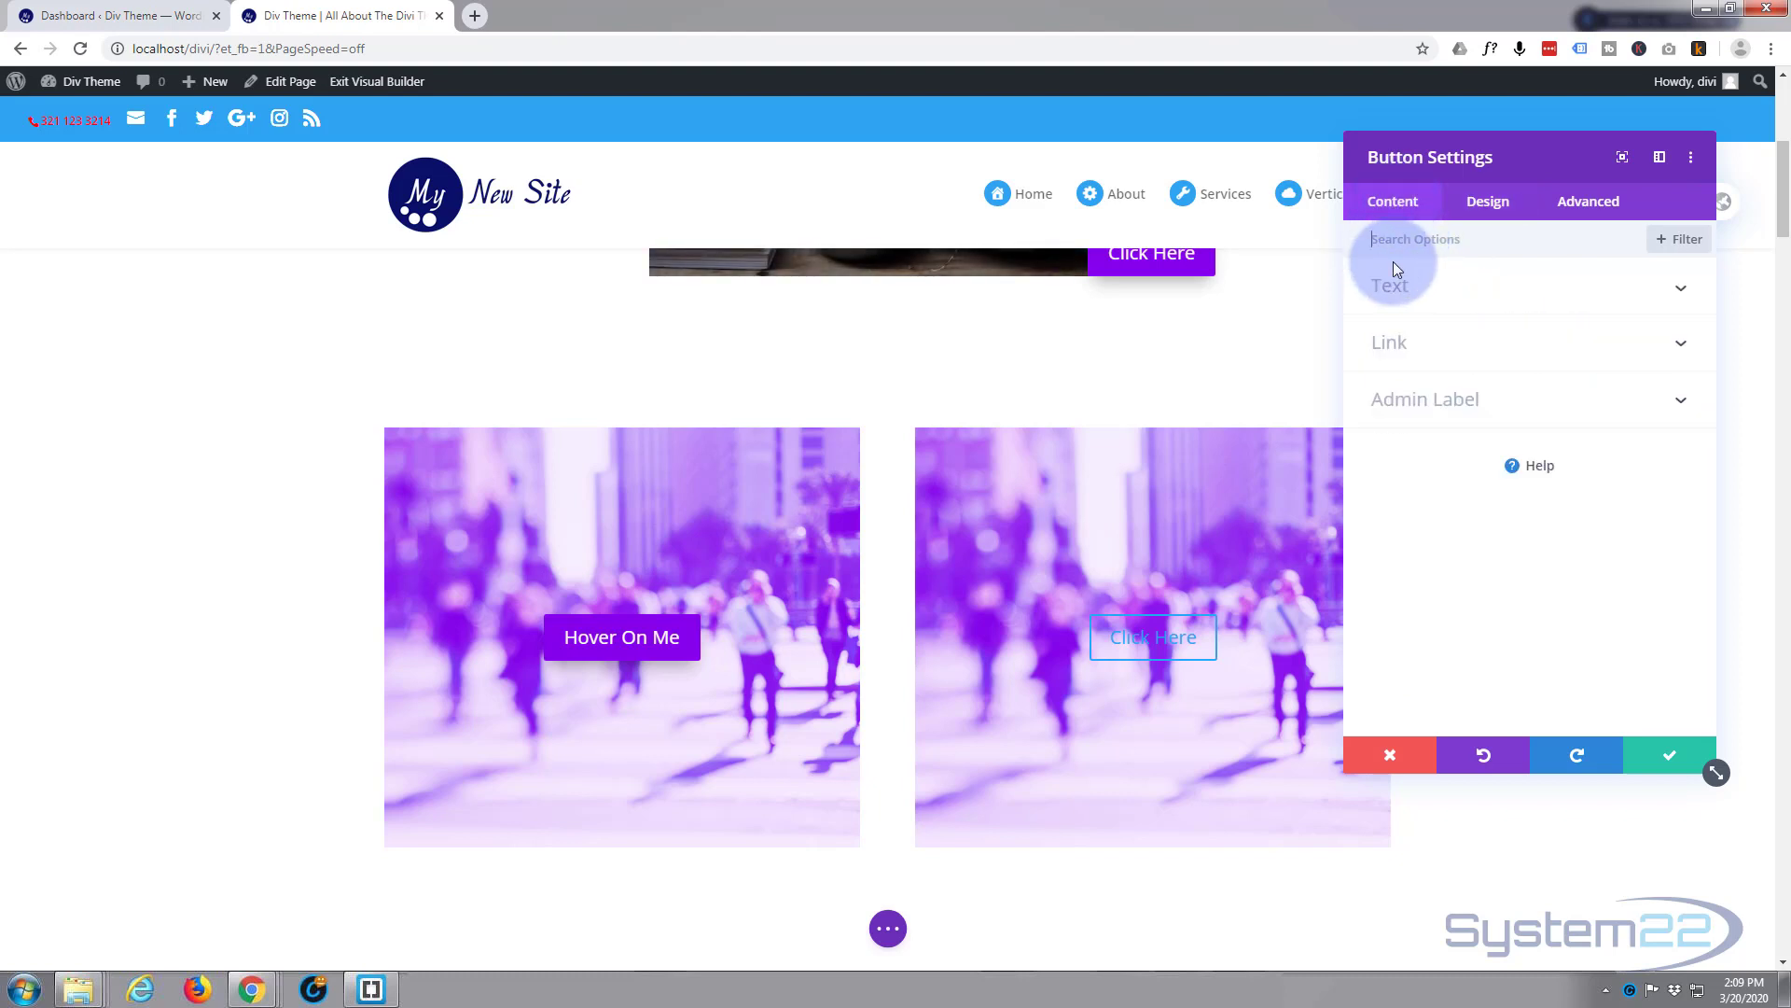
left_click(1427, 290)
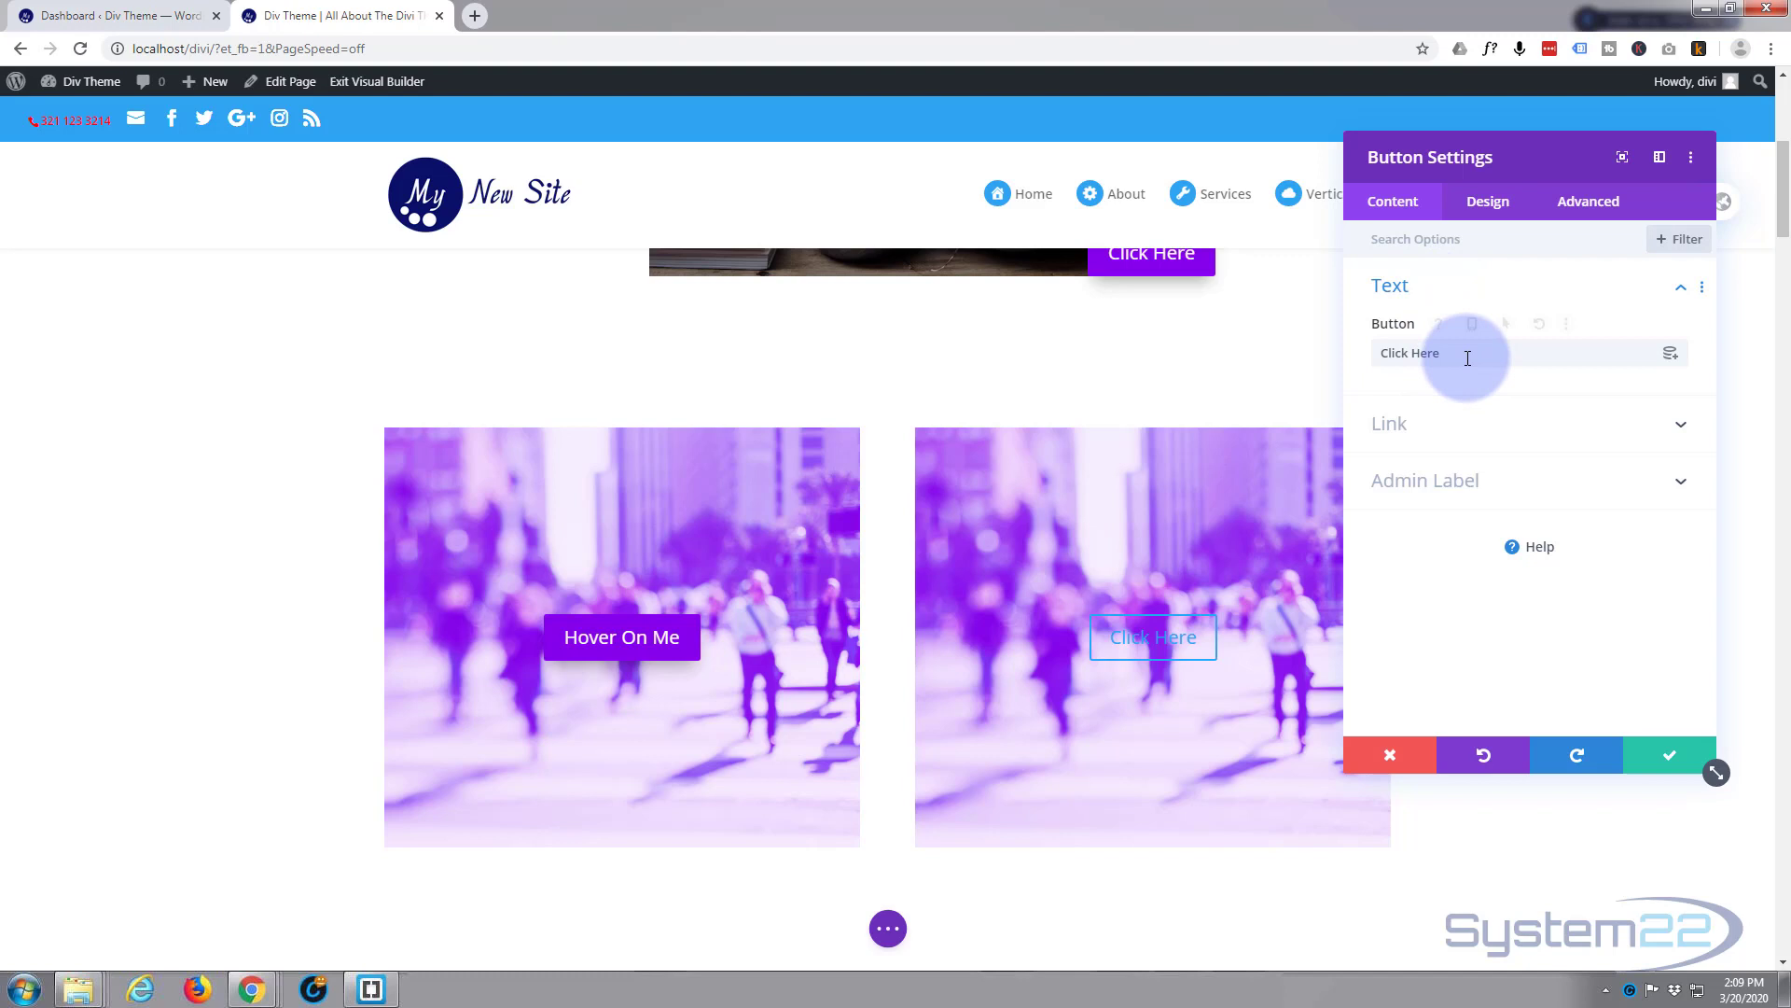
left_click_drag(1467, 358, 1372, 353)
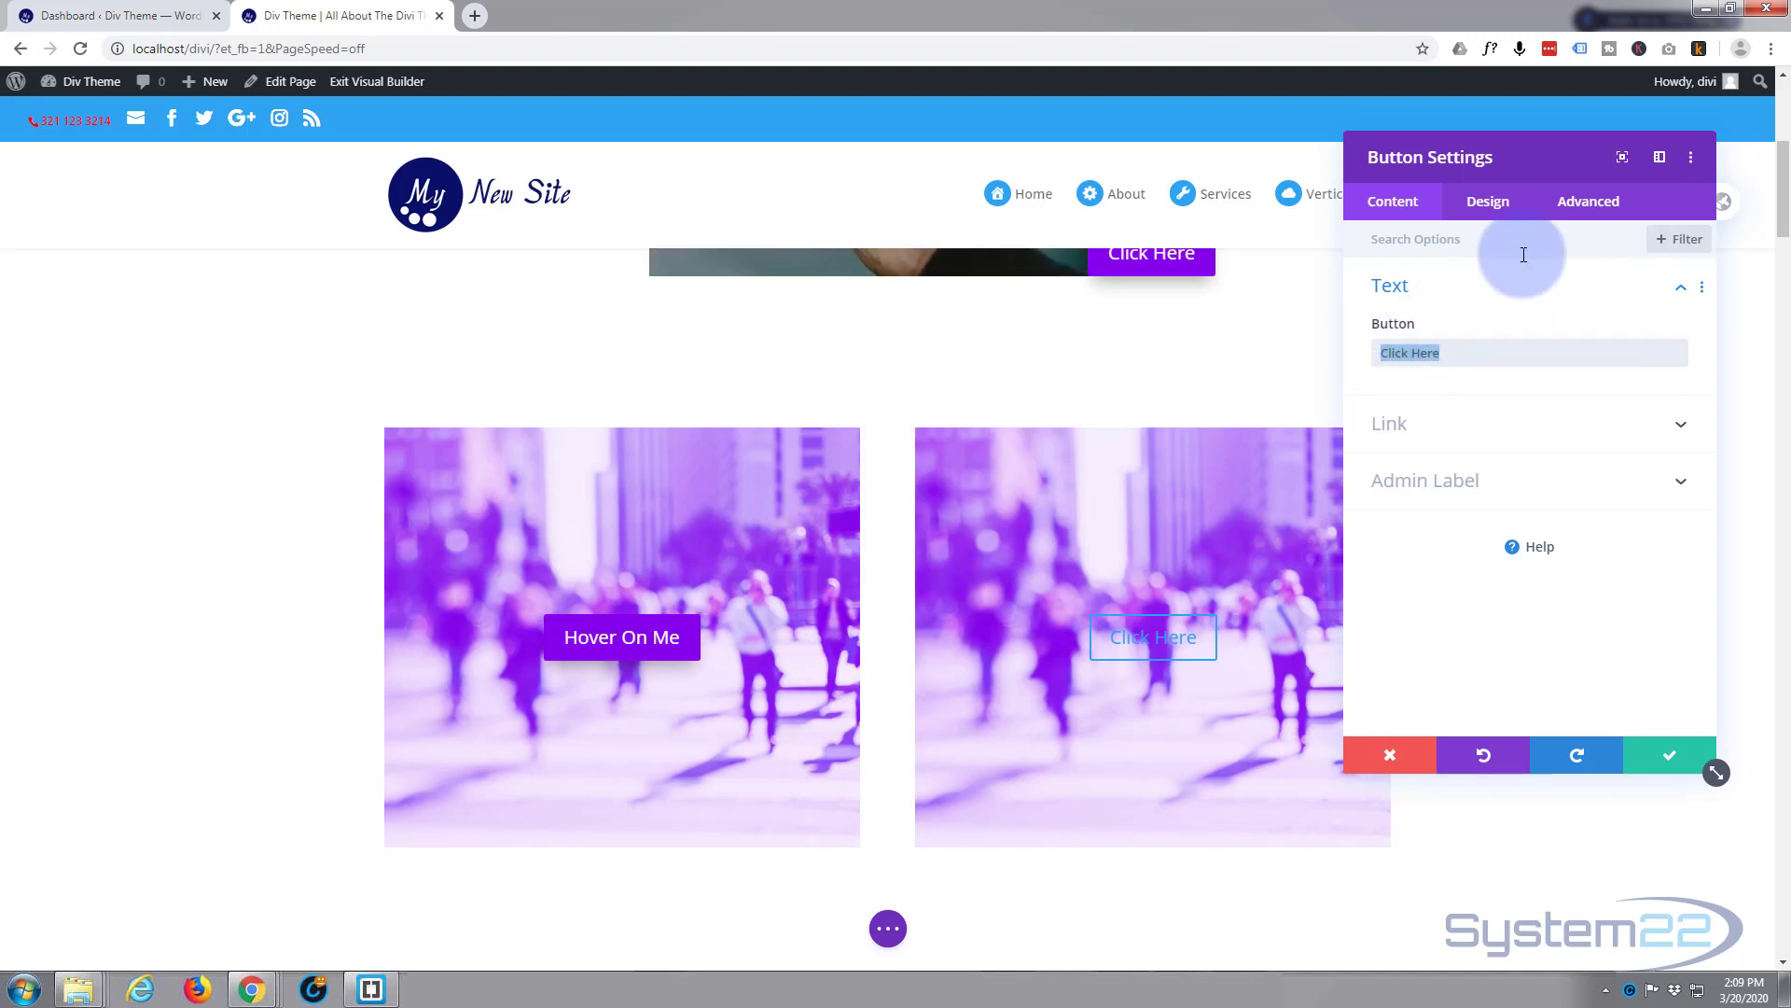
type("Hover")
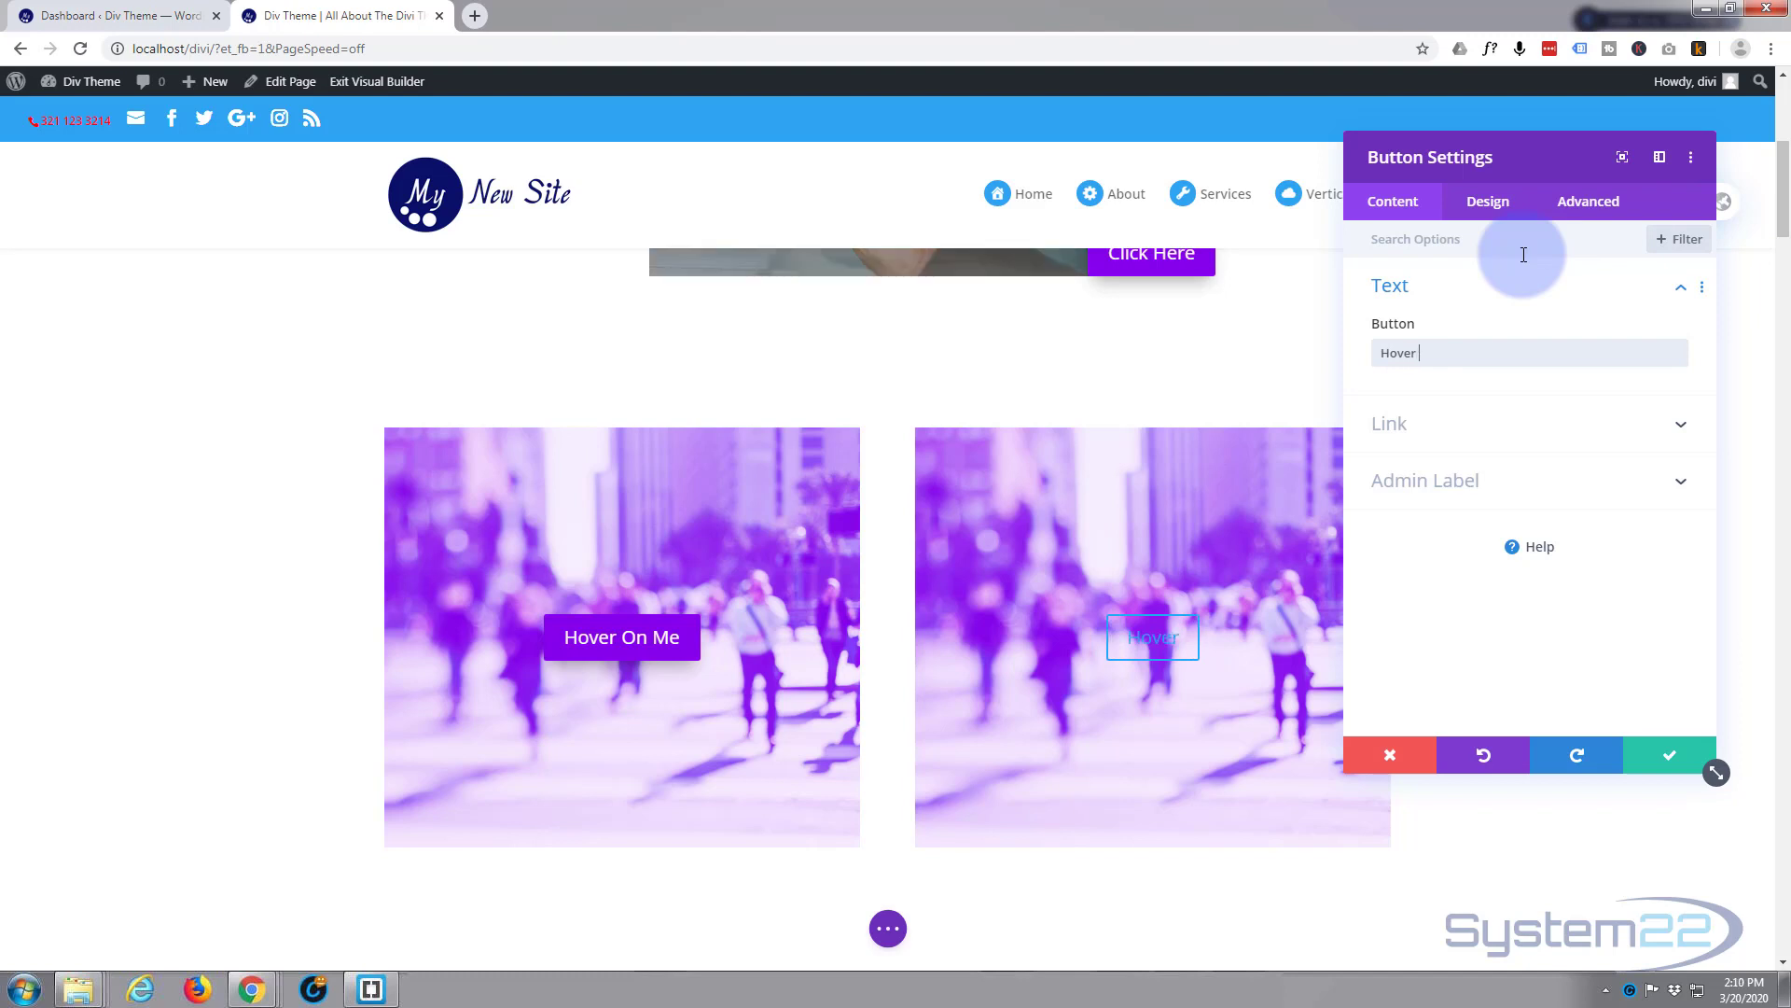
type(" On Me")
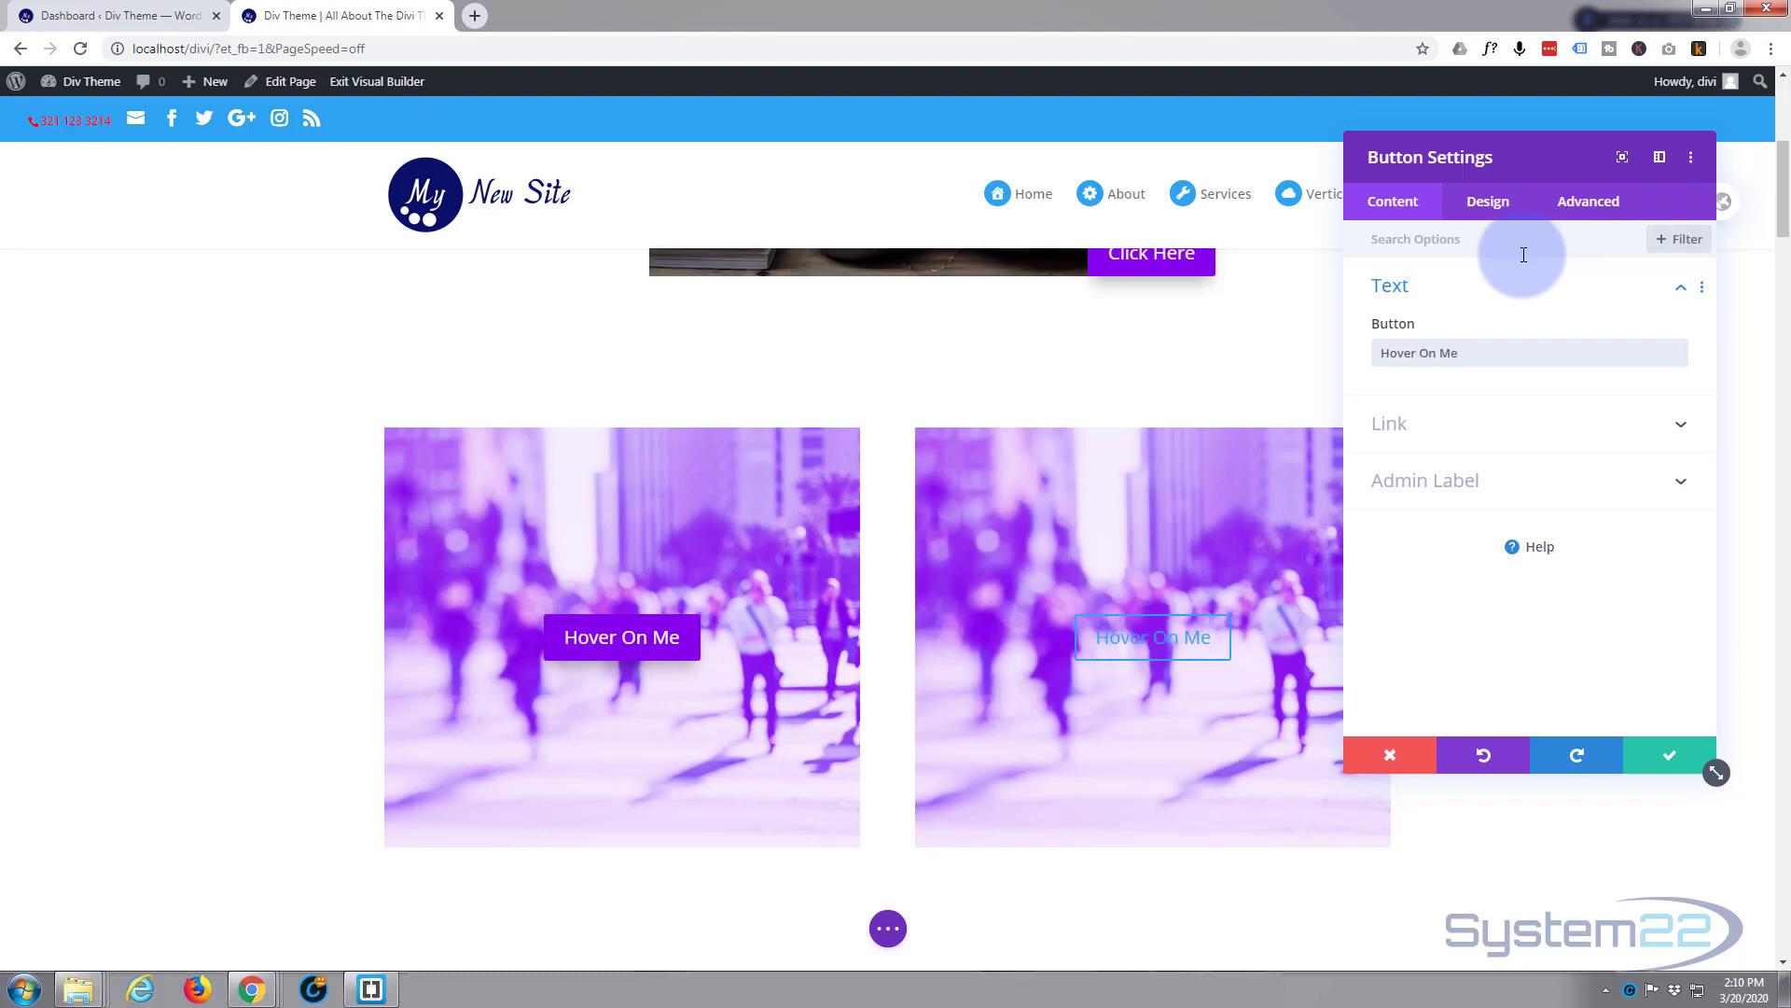
left_click(1461, 434)
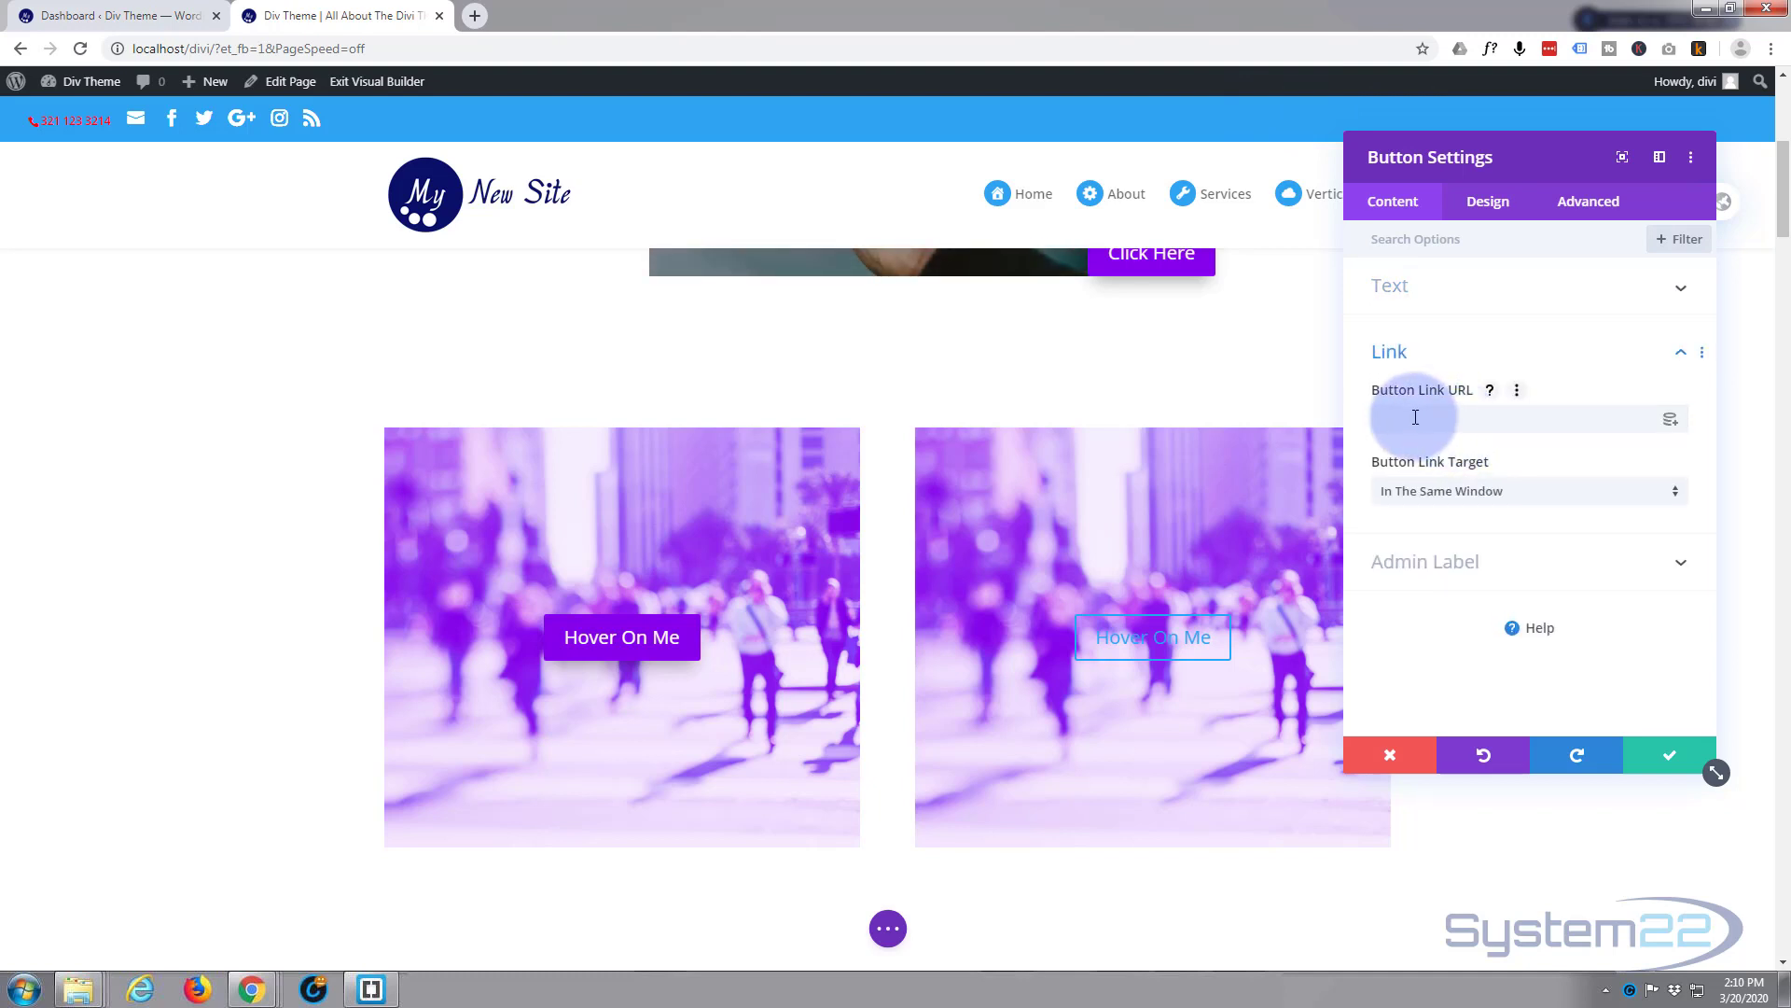
left_click(1416, 416)
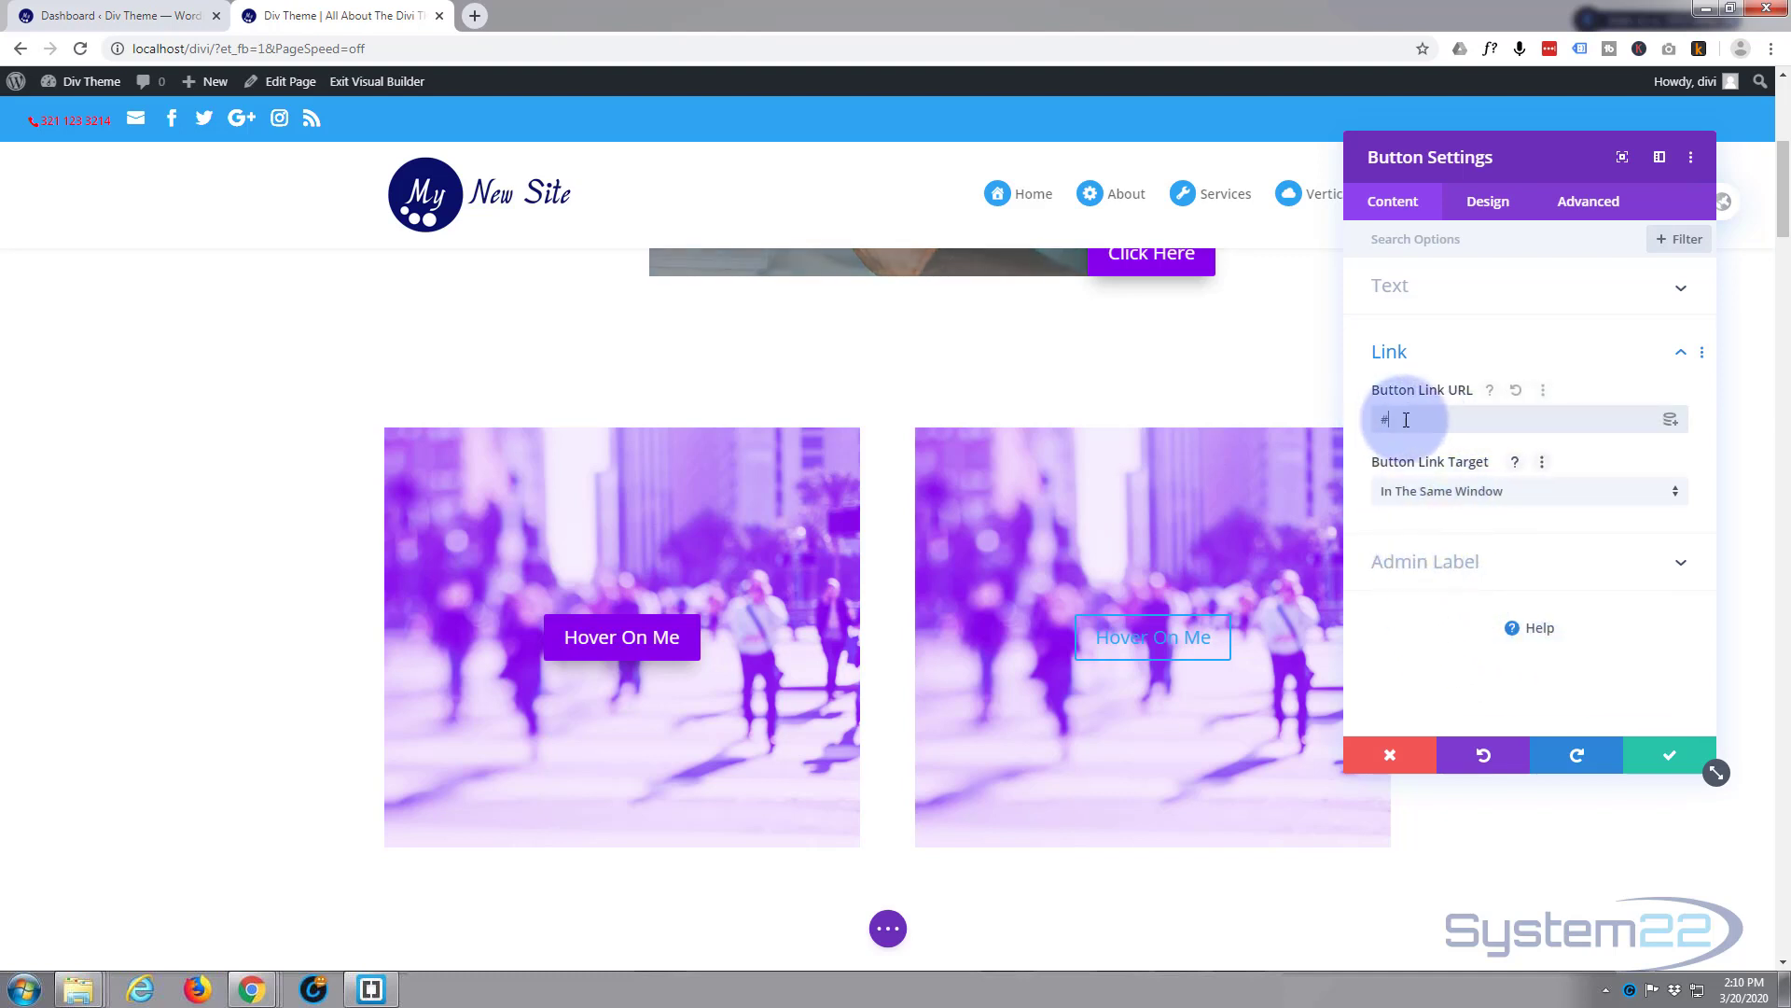
left_click(1443, 424)
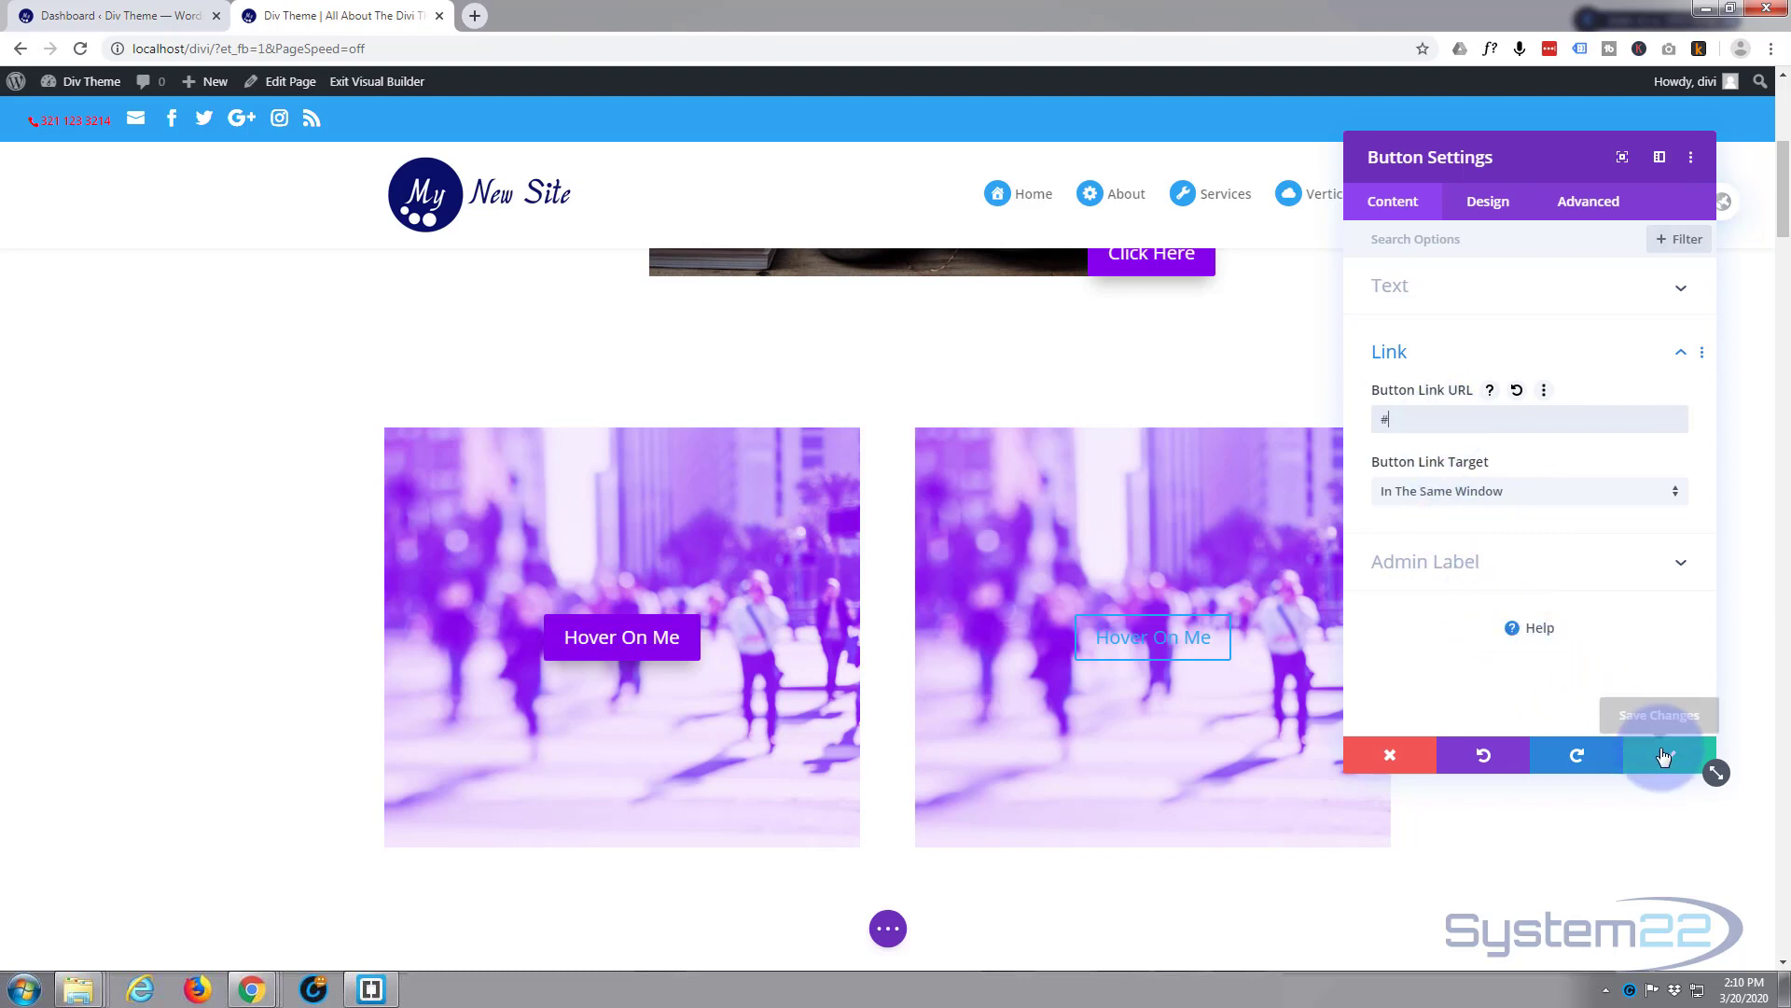
Enable custom button styles with white text and a purple #8300e9 background
left_click(1489, 207)
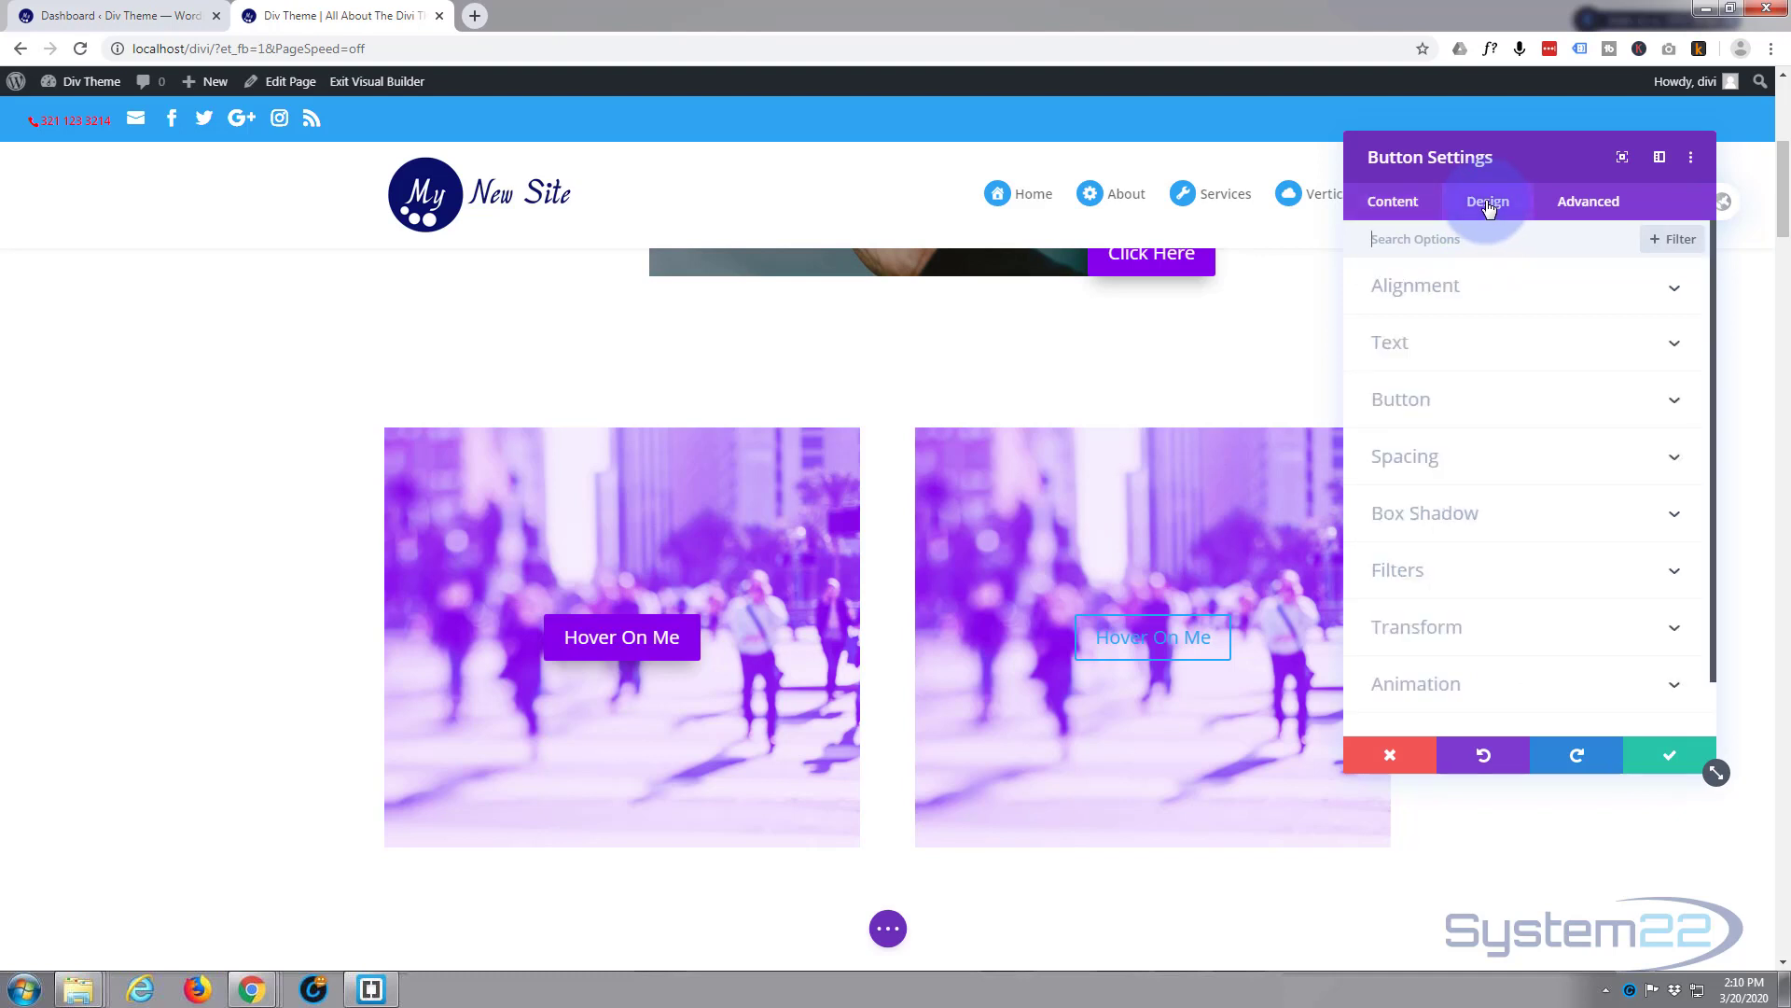
left_click(1505, 403)
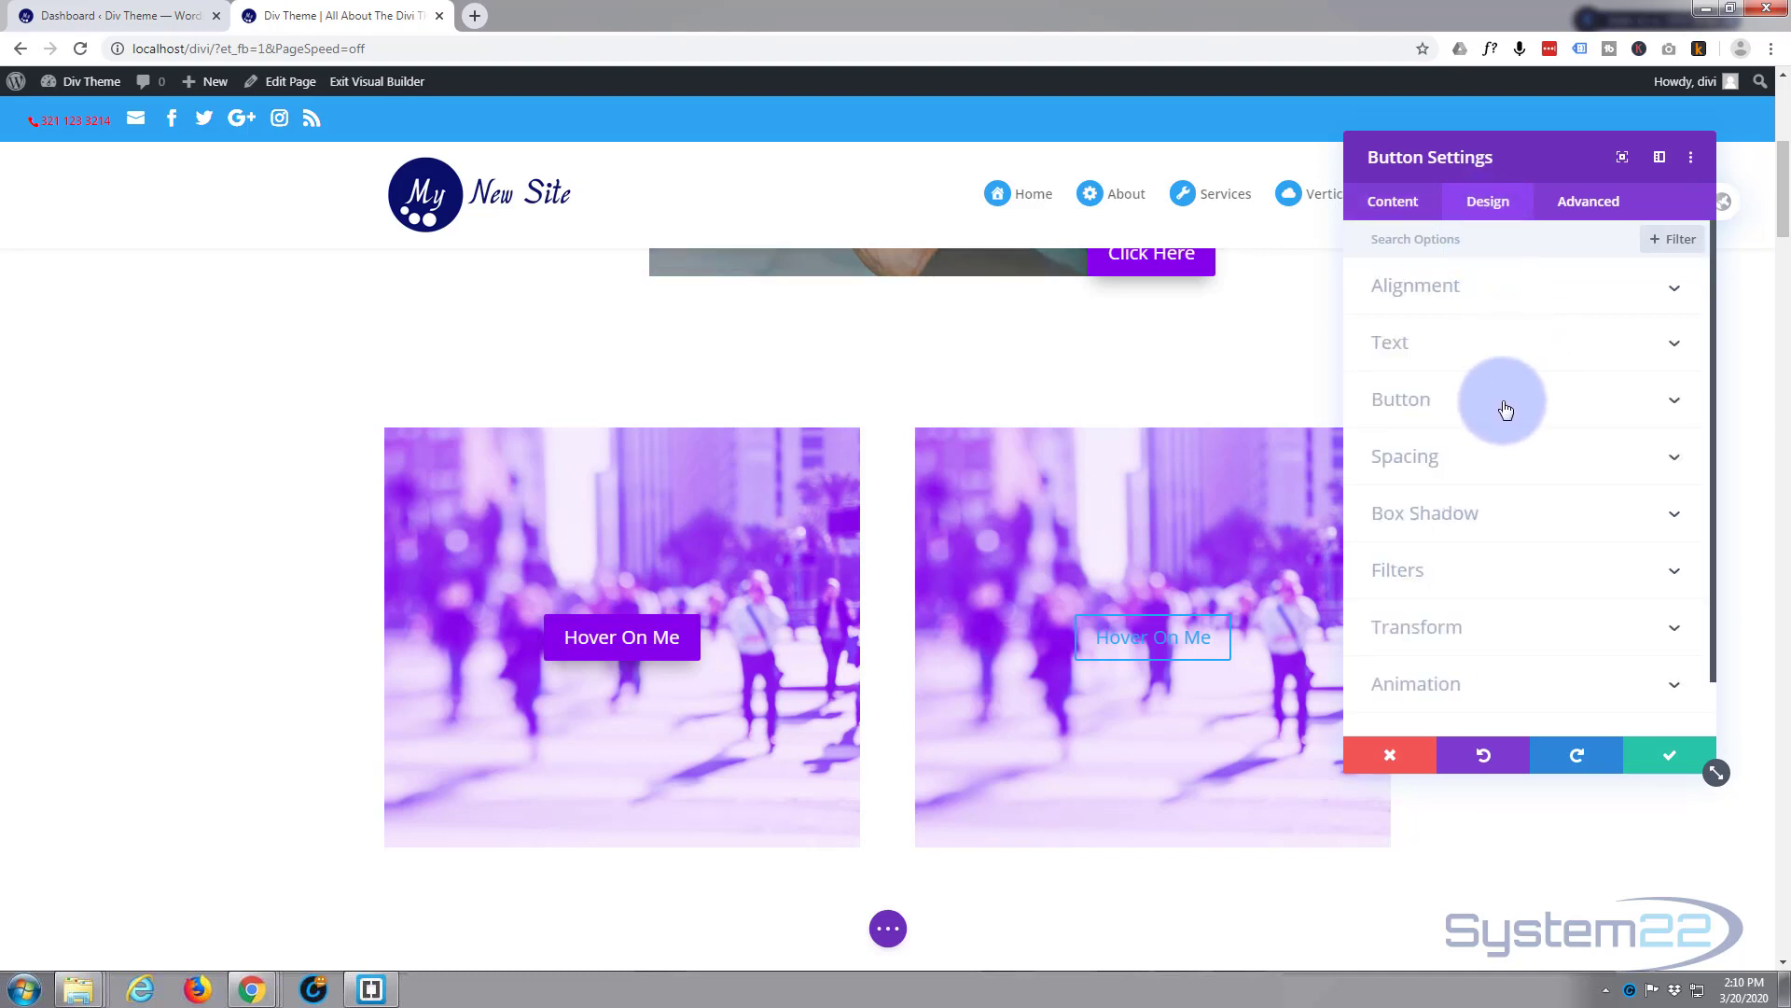
left_click(1414, 334)
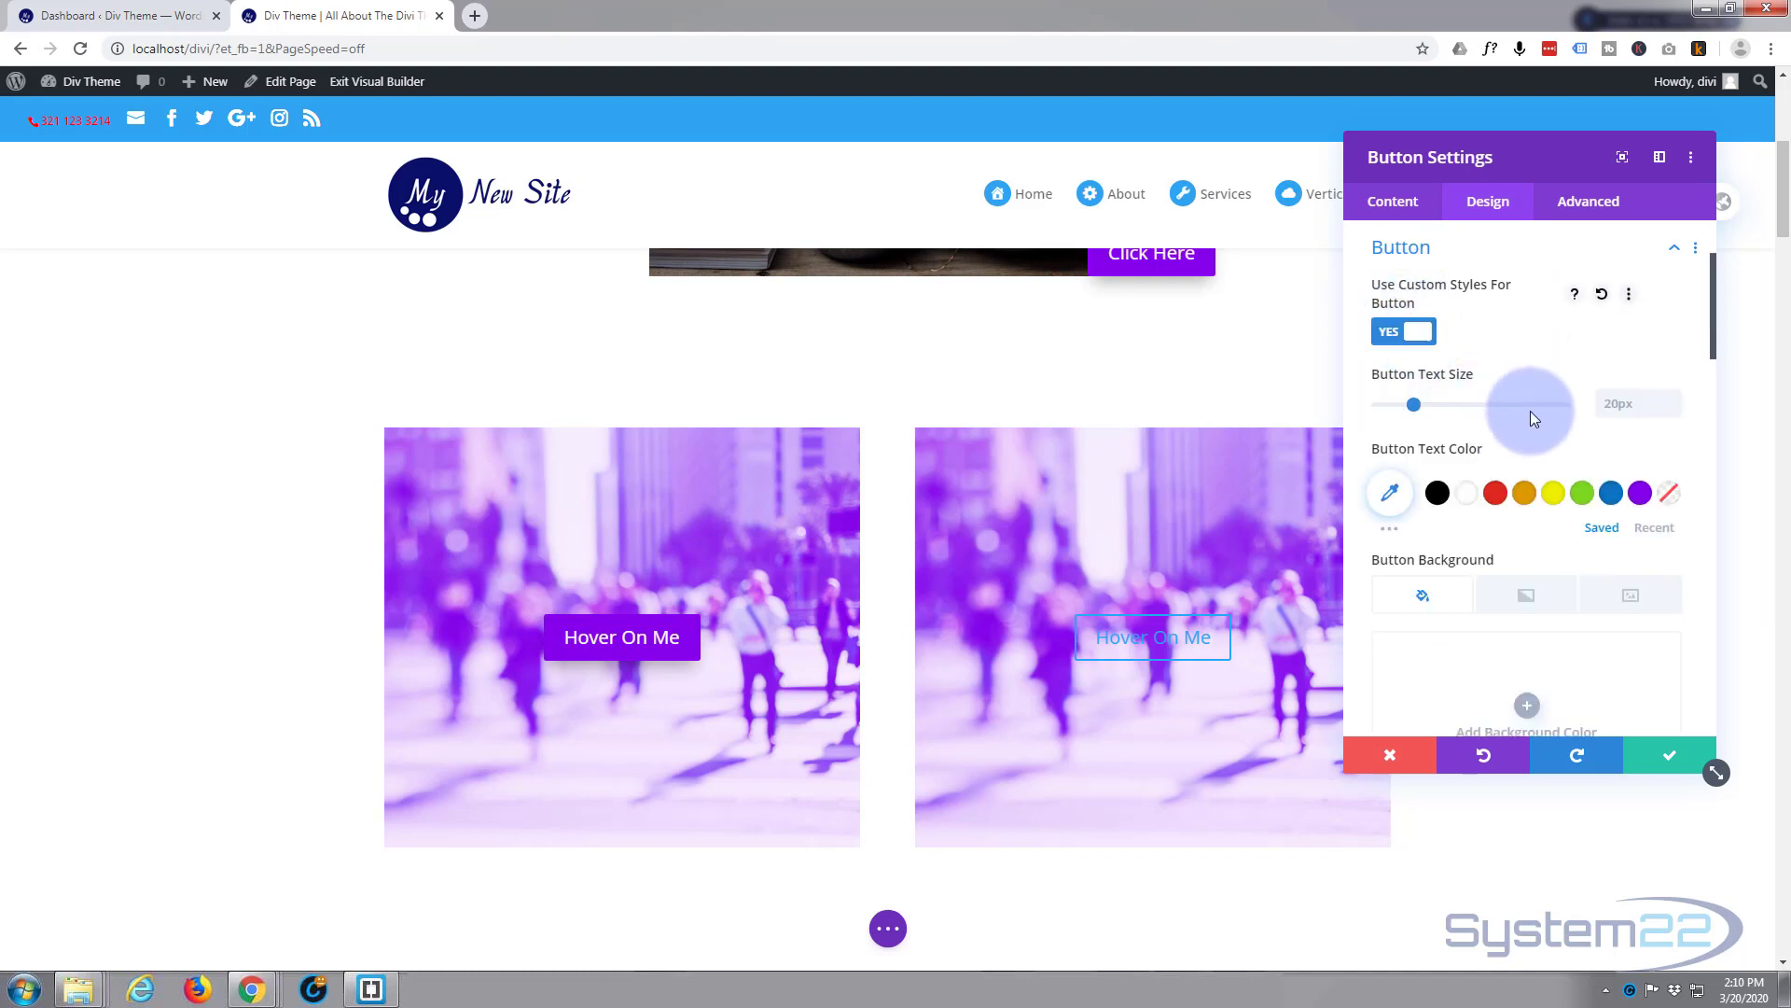
scroll(1530, 410, "down", 2)
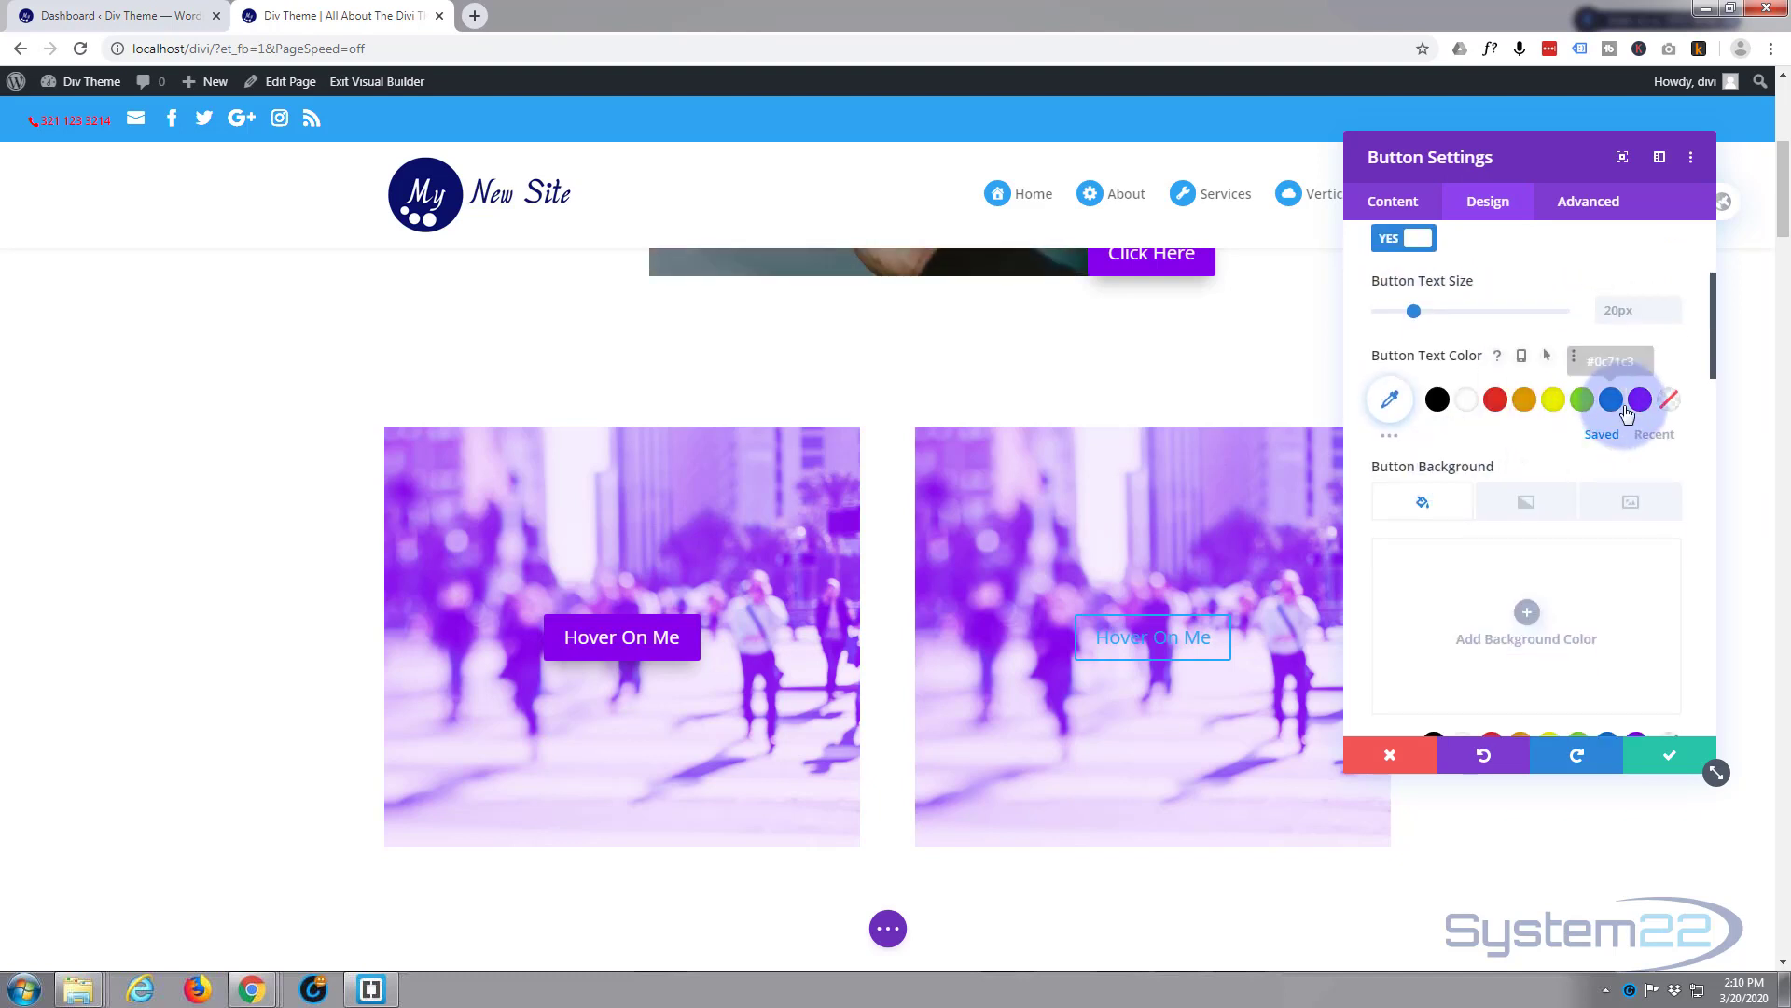
left_click(1467, 401)
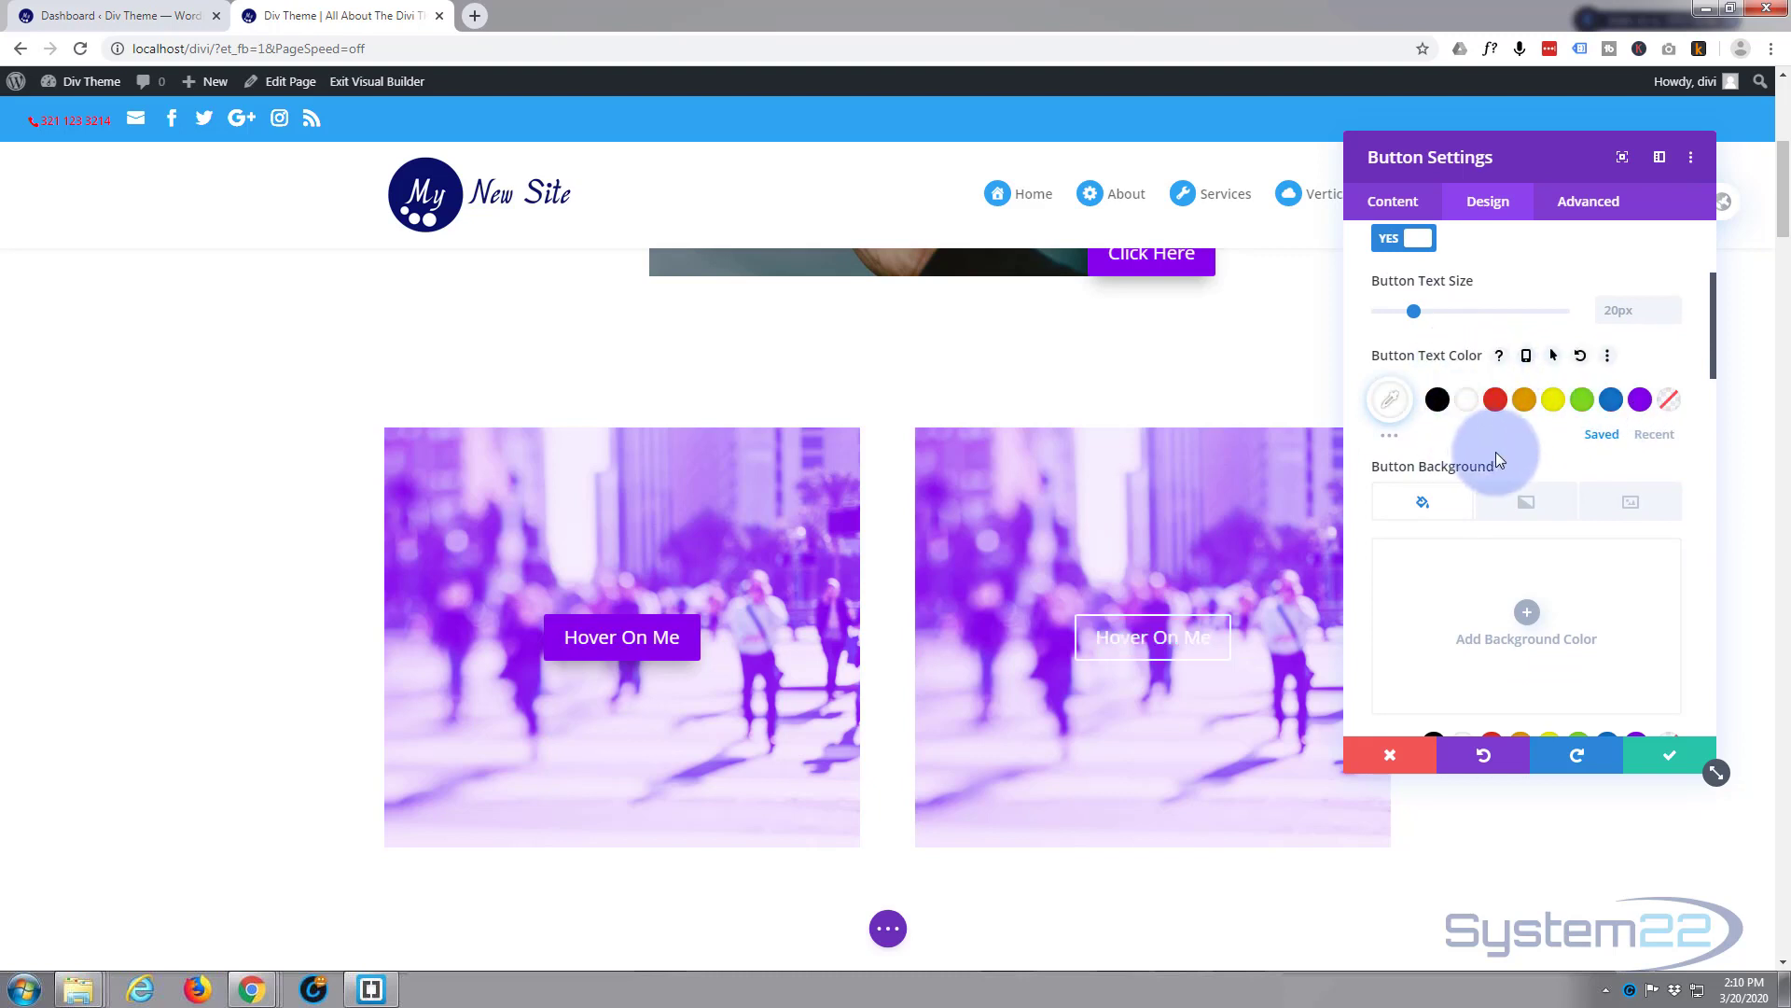
scroll(1497, 452, "down", 3)
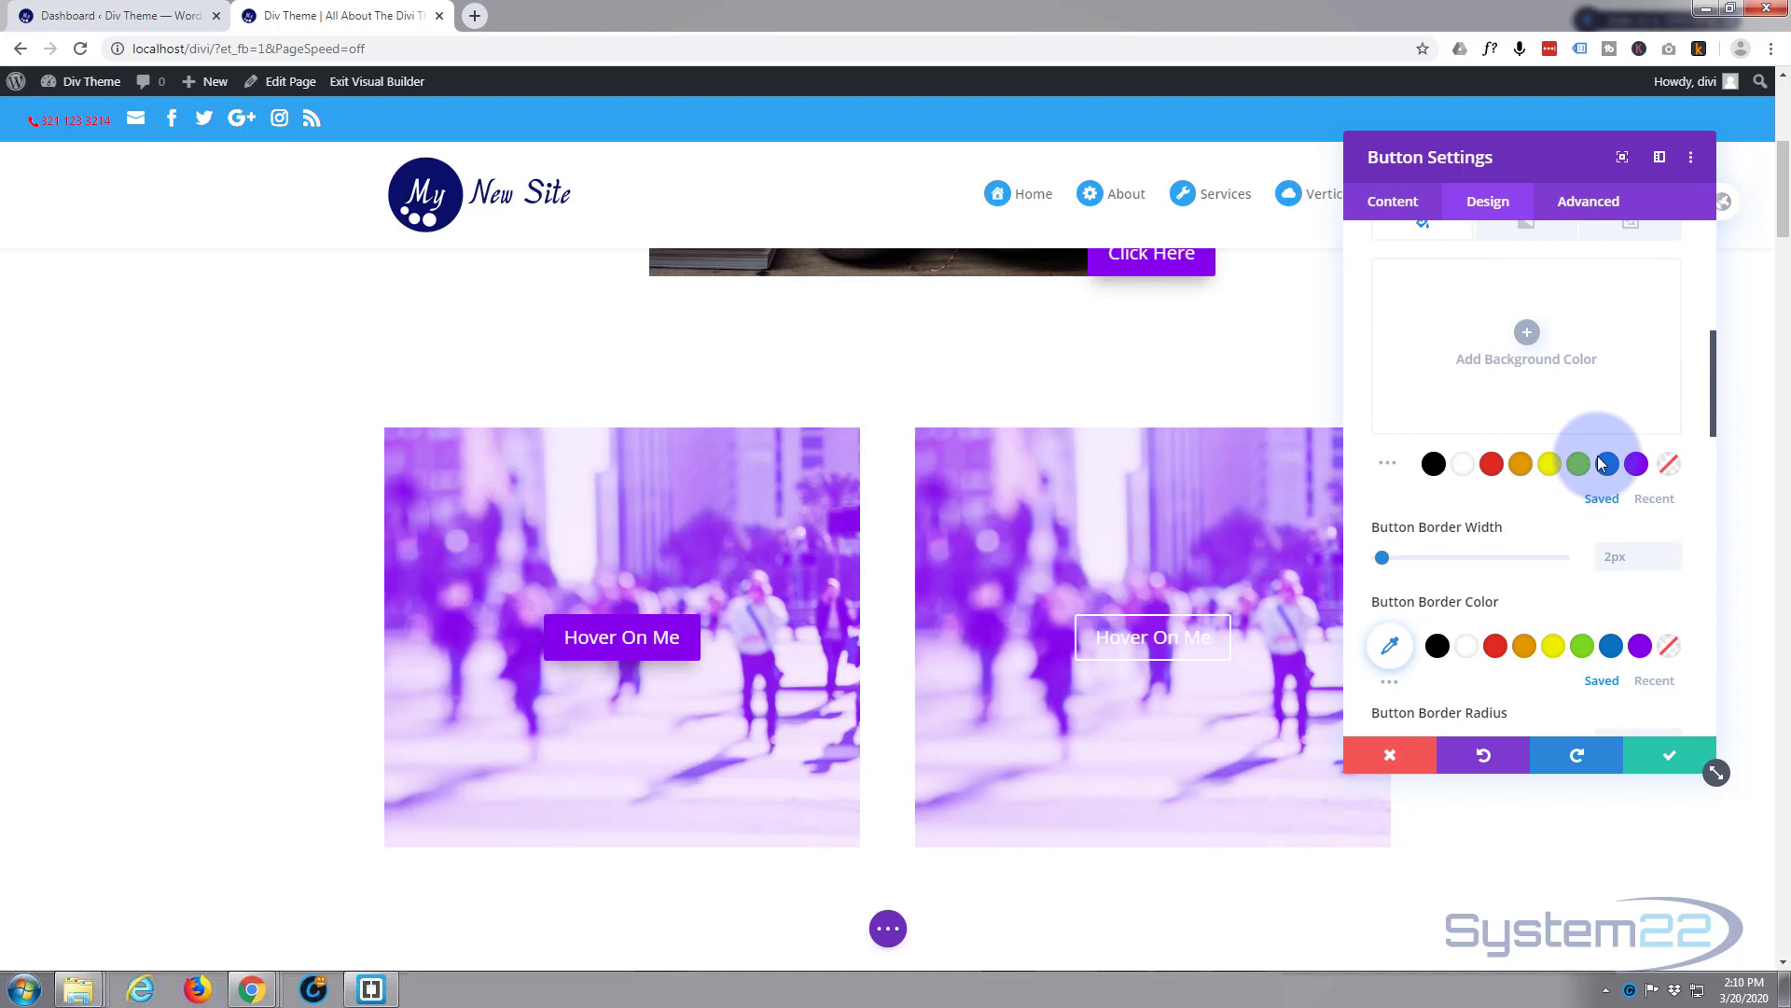
left_click(1638, 465)
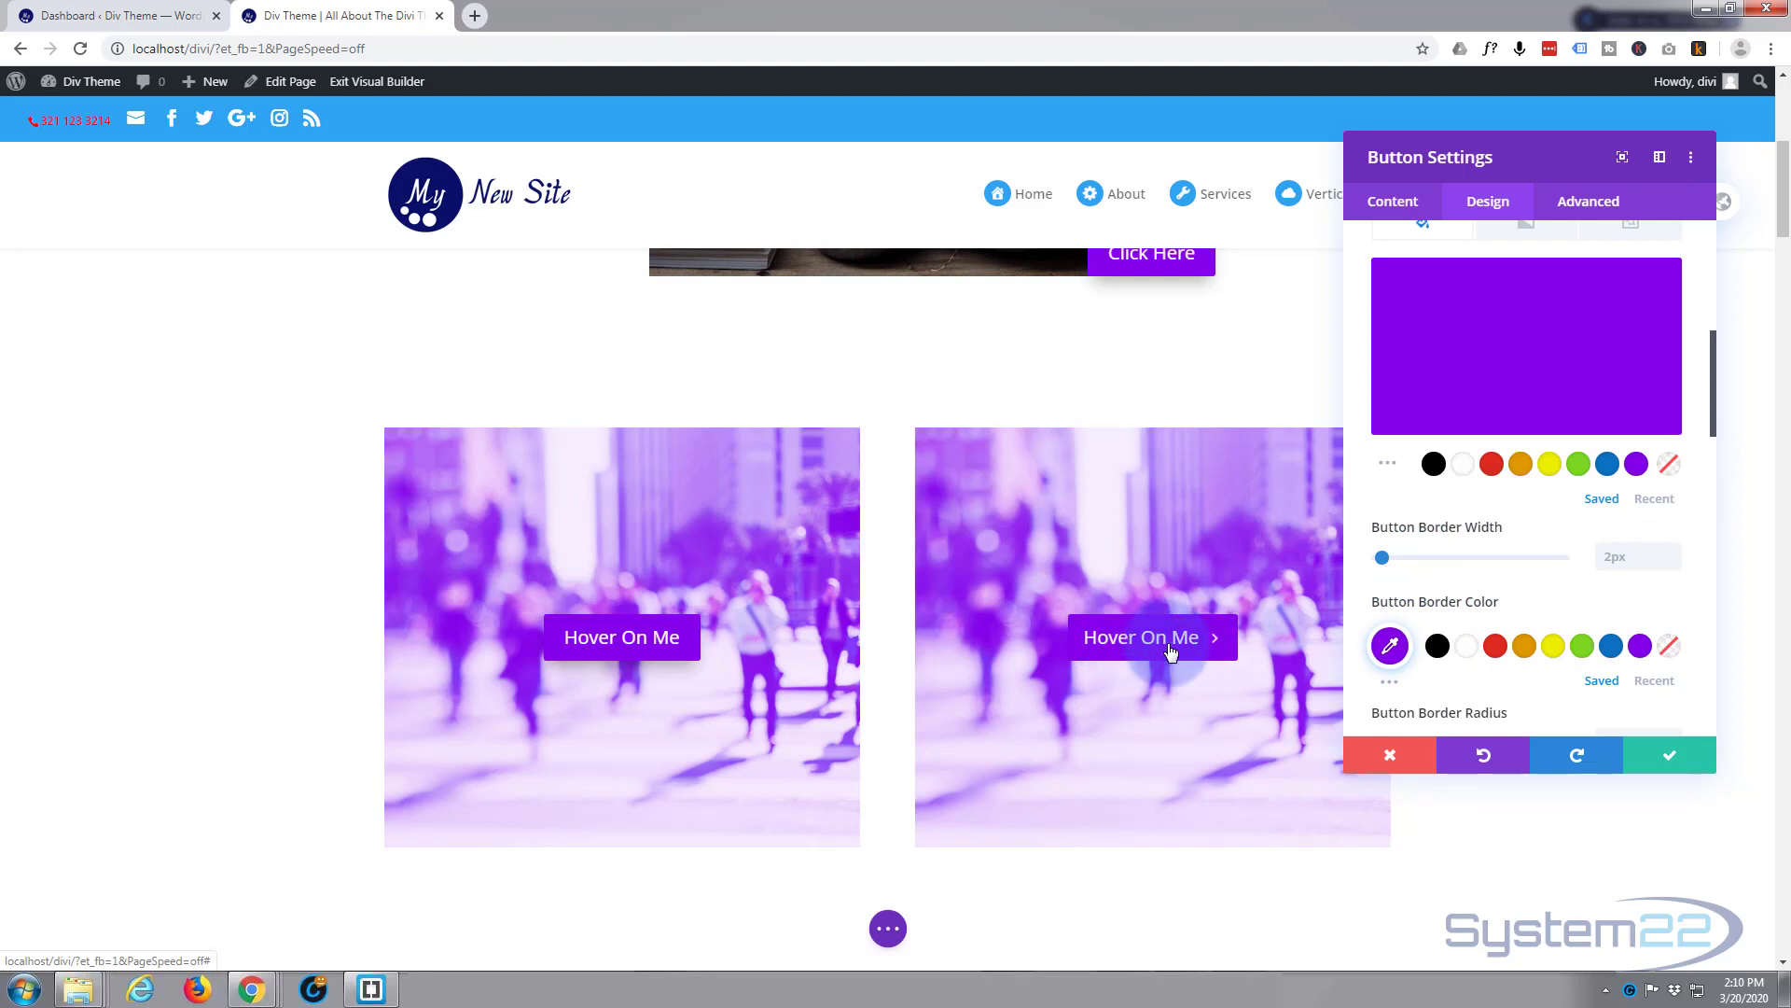
Set Show Button Icon to NO so the Hover On Me button shows only text
scroll(1508, 563, "down", 3)
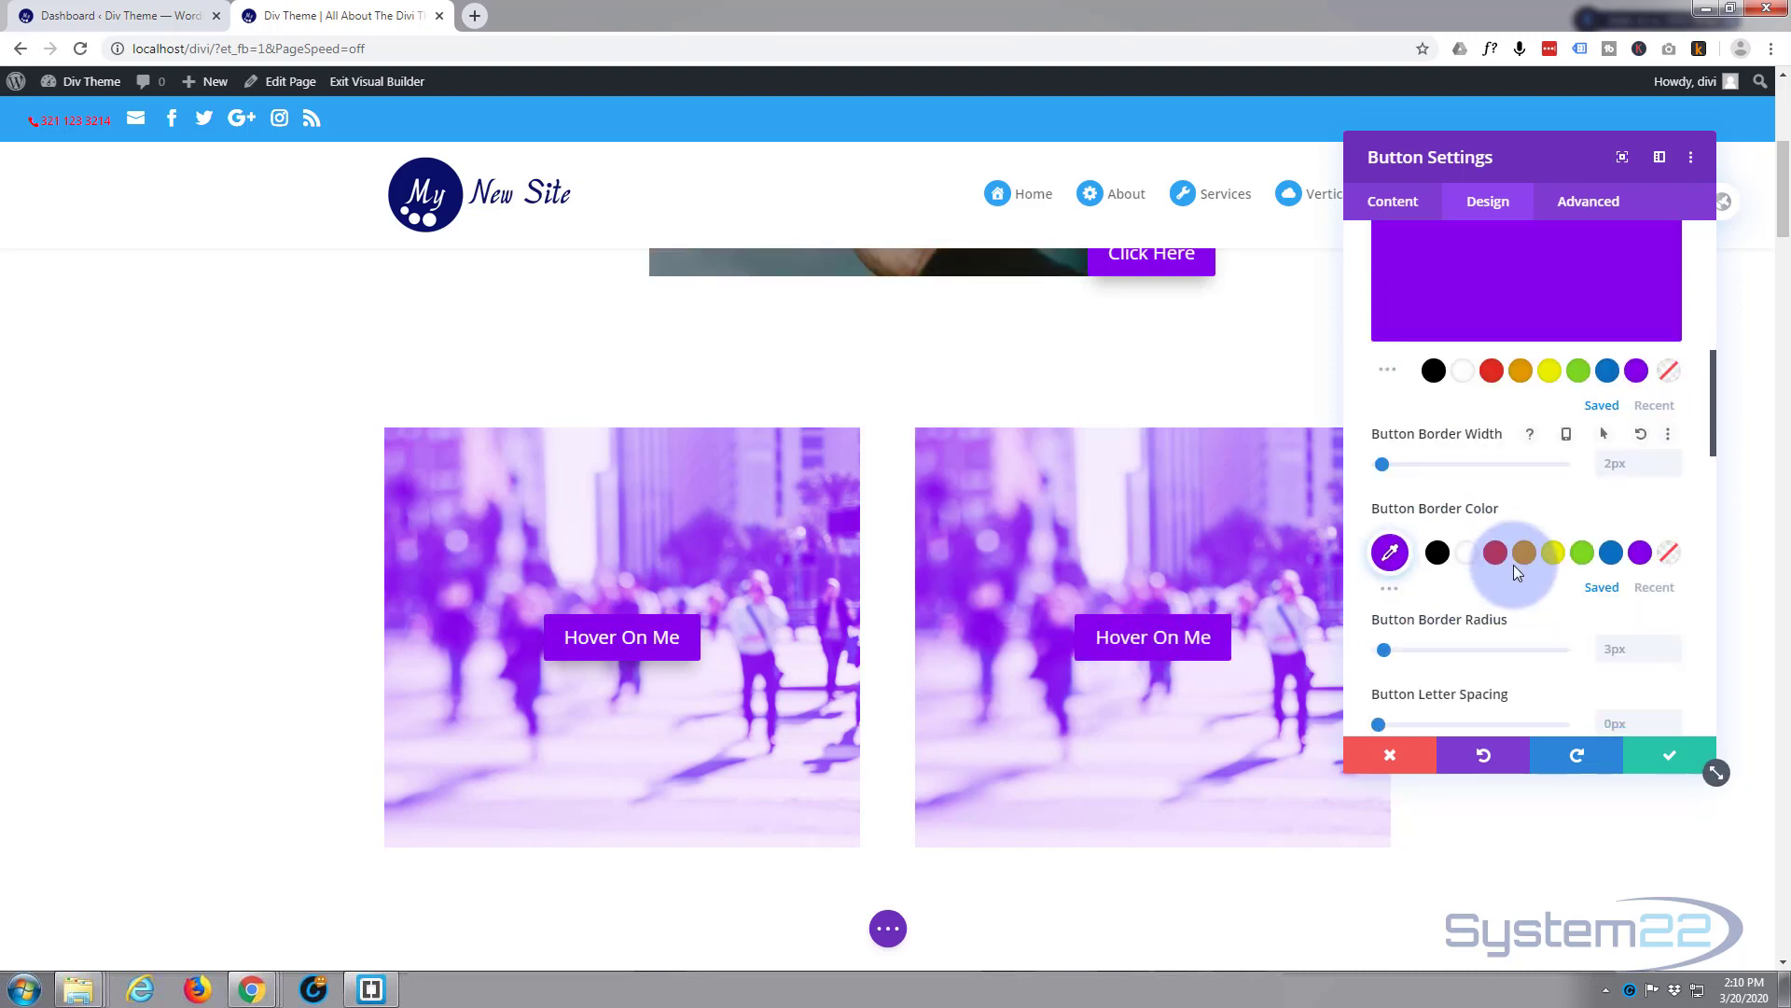
scroll(1515, 563, "down", 3)
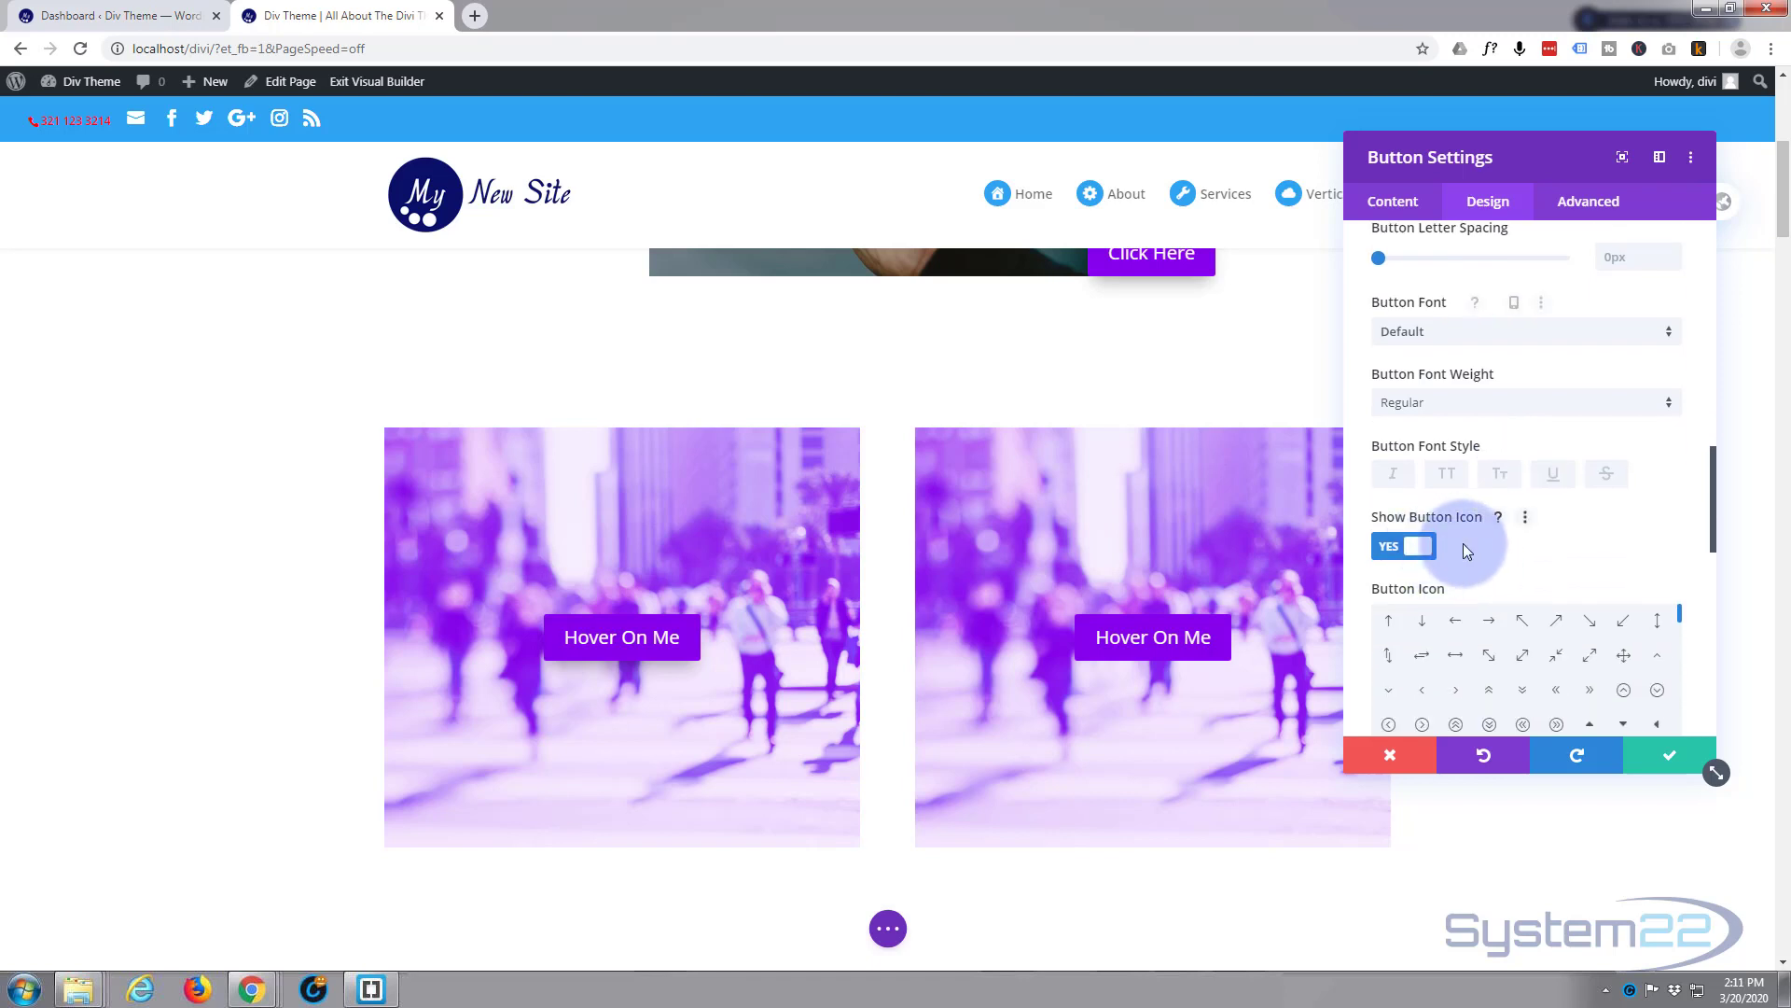
scroll(1513, 535, "down", 2)
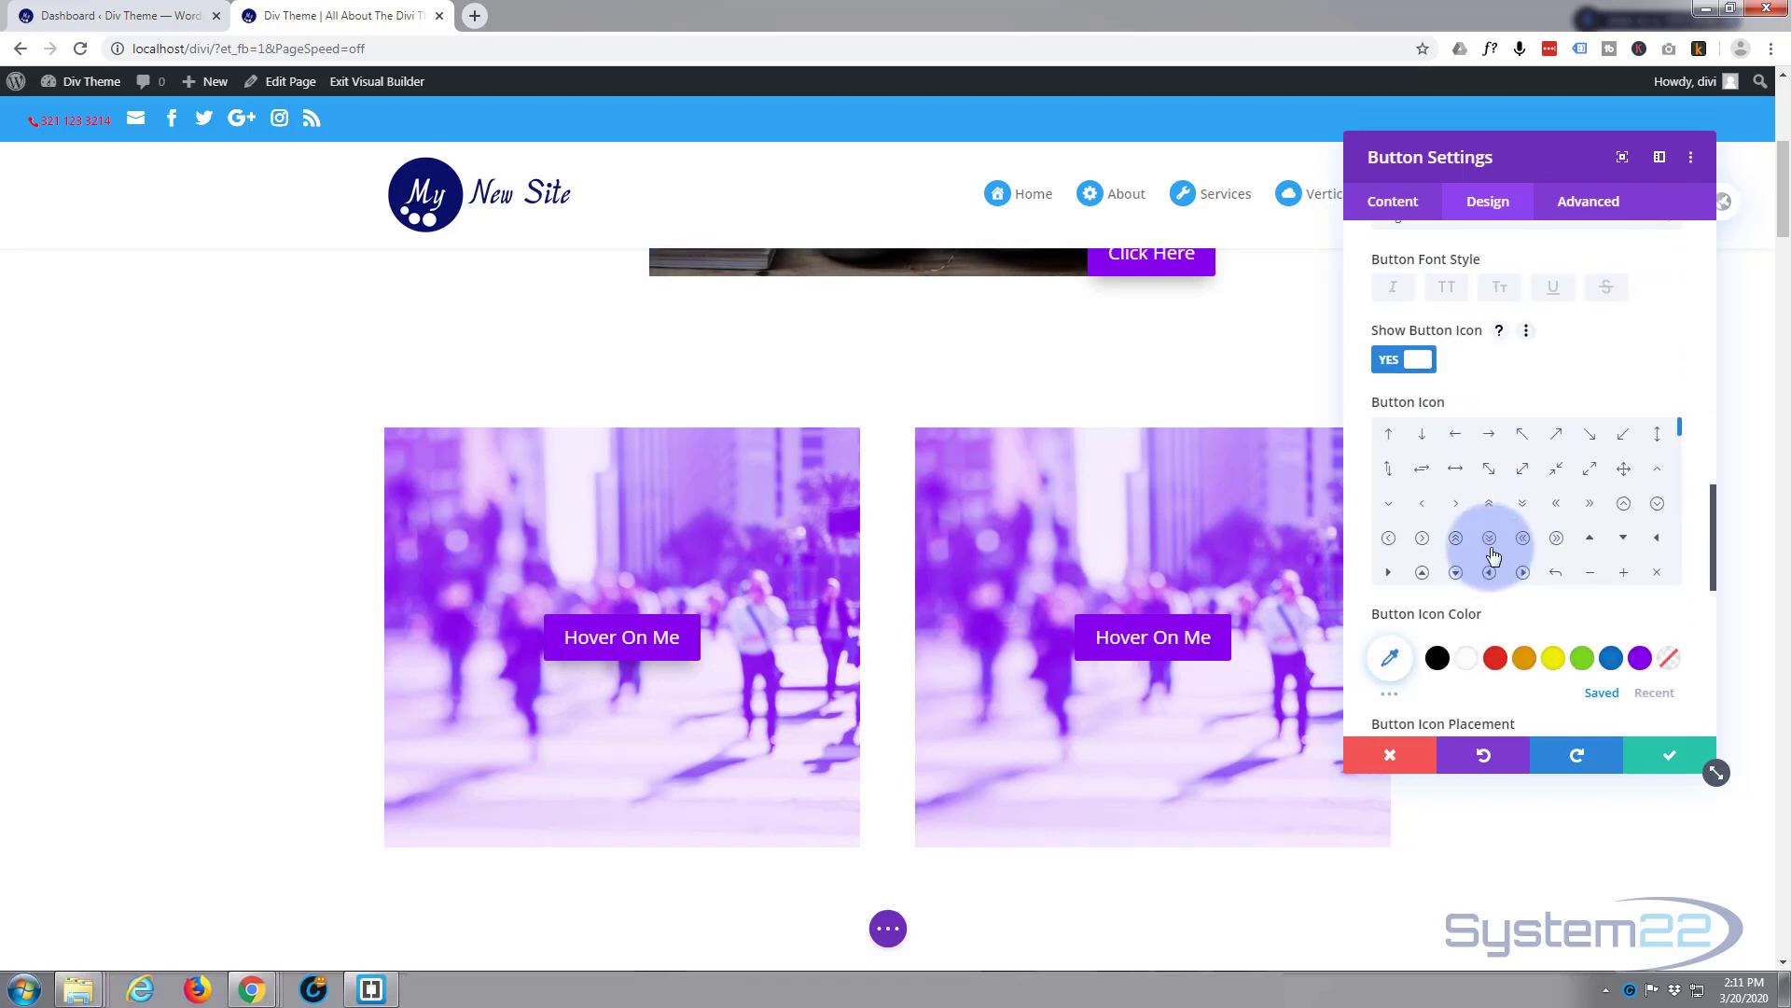
left_click(1455, 523)
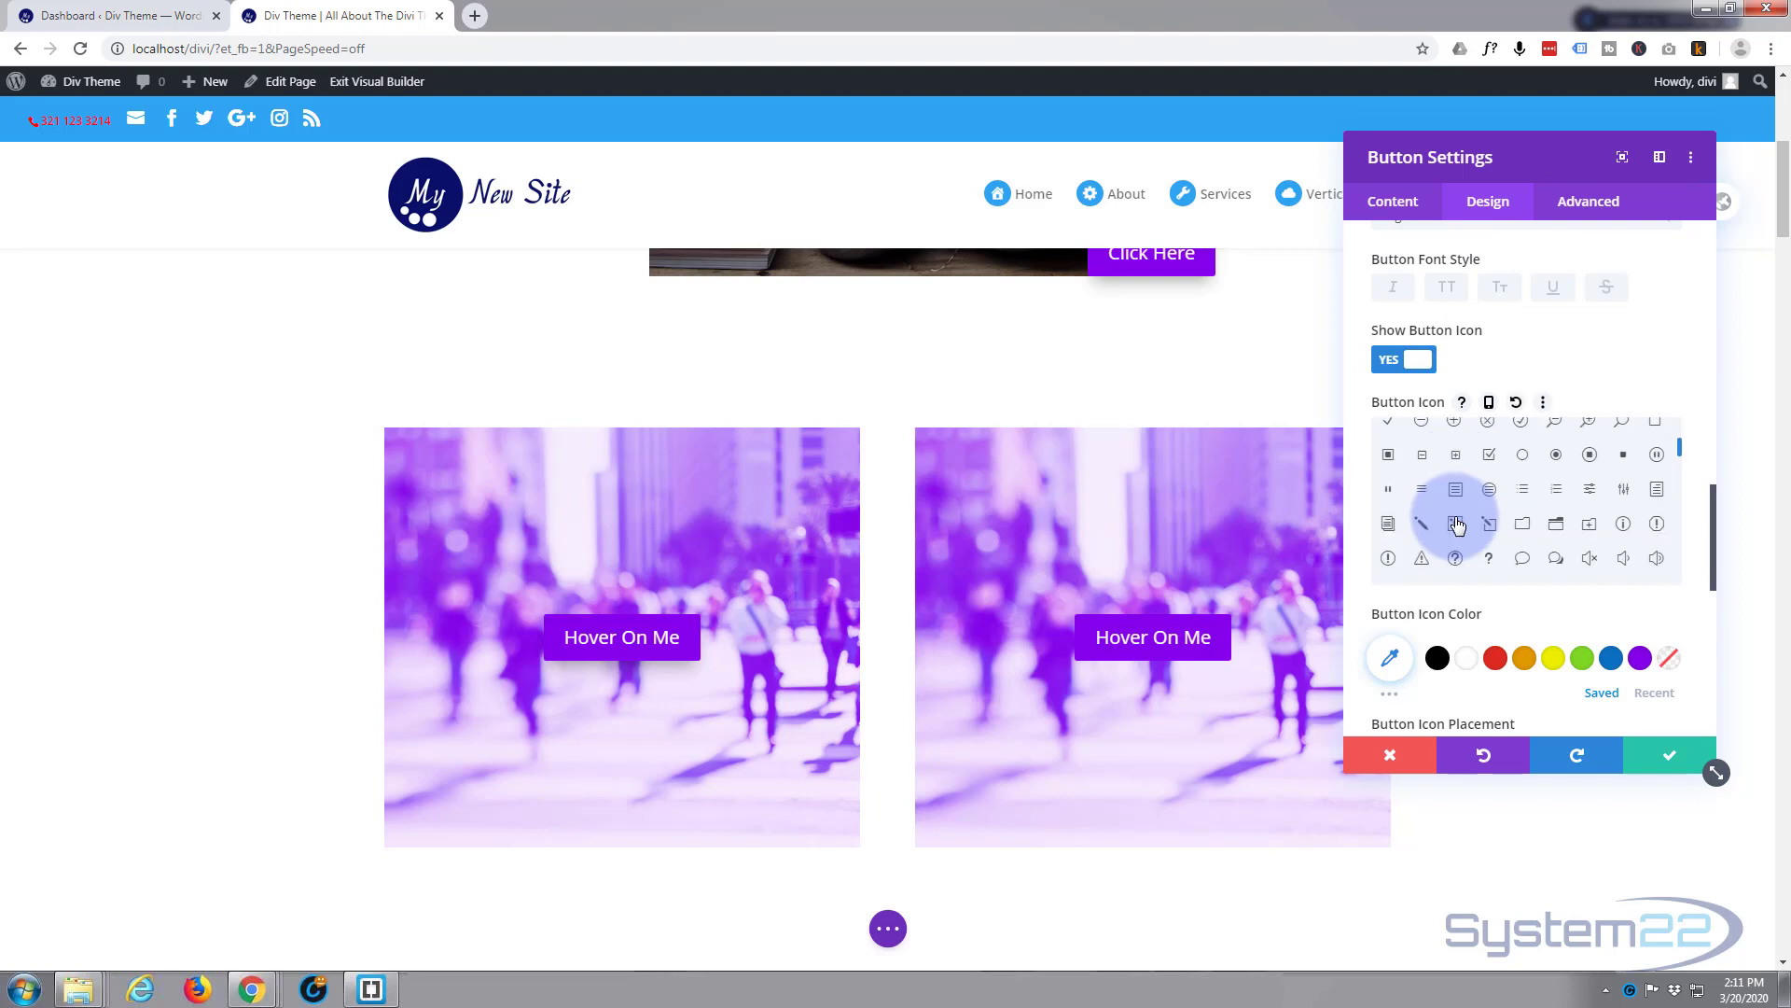
scroll(1457, 527, "down", 5)
scroll(1460, 532, "up", 6)
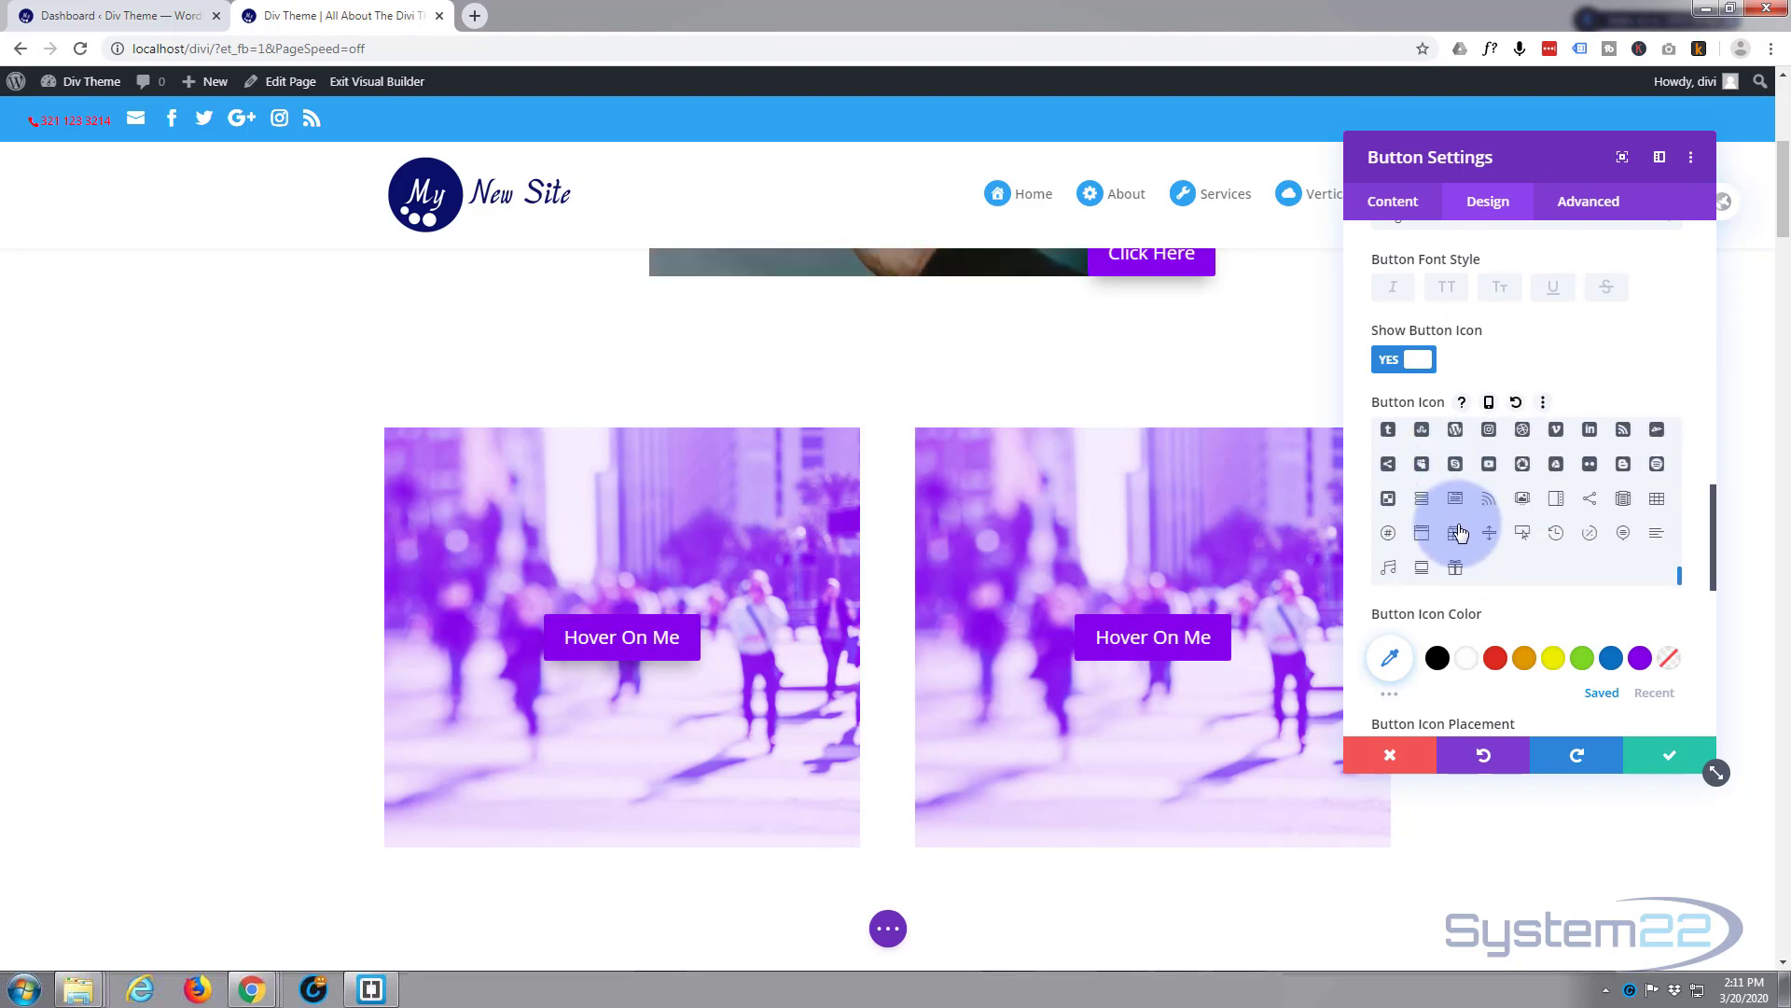
scroll(1460, 532, "up", 3)
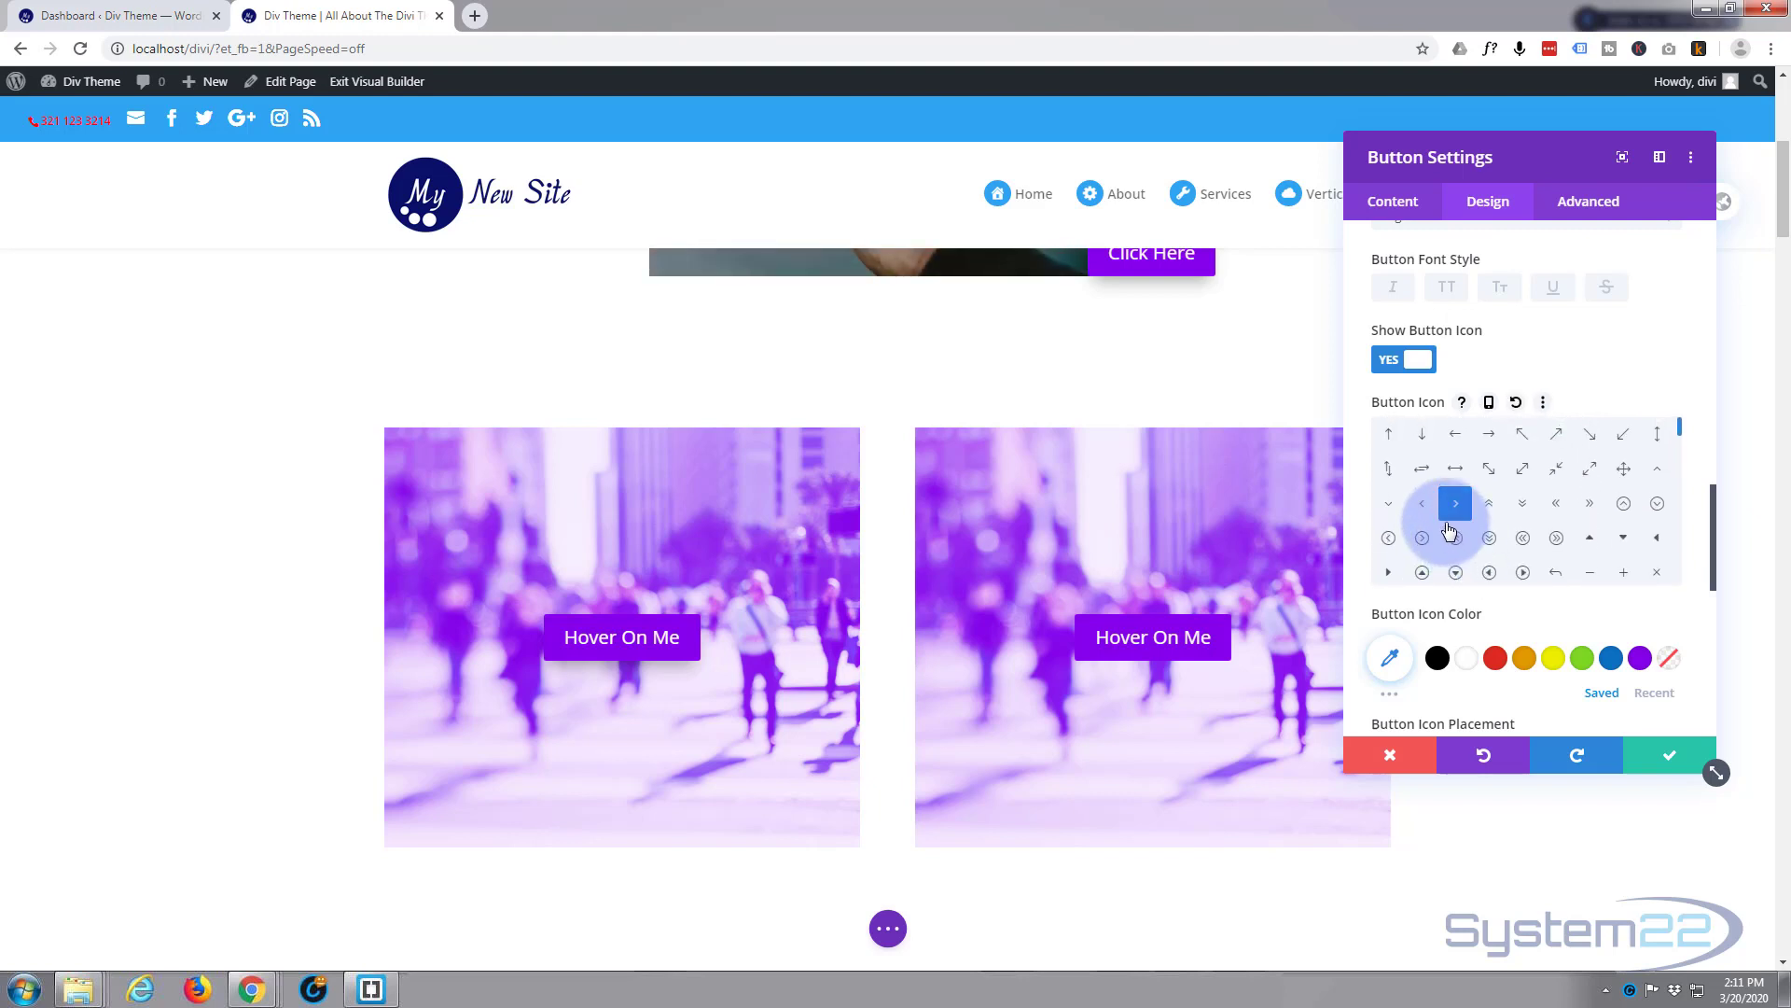
left_click(1397, 363)
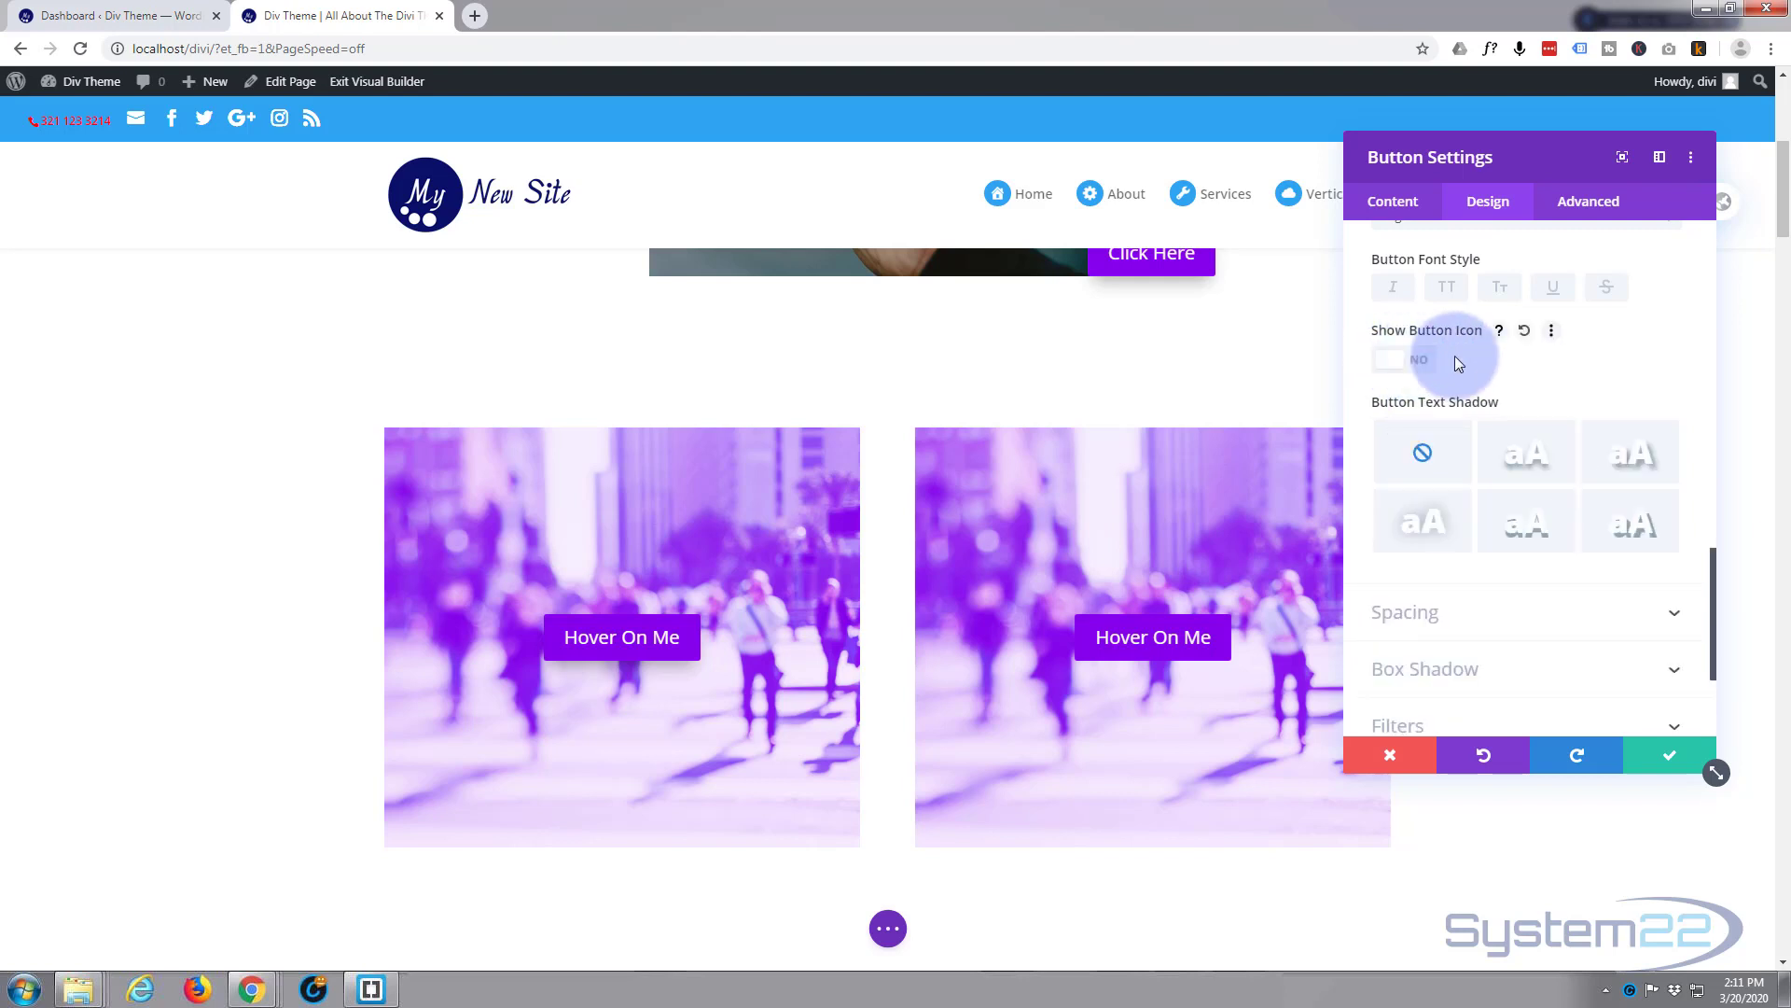
Give the button a green #7cda24 hover background while its normal background stays purple
scroll(1540, 420, "up", 2)
scroll(1538, 420, "up", 4)
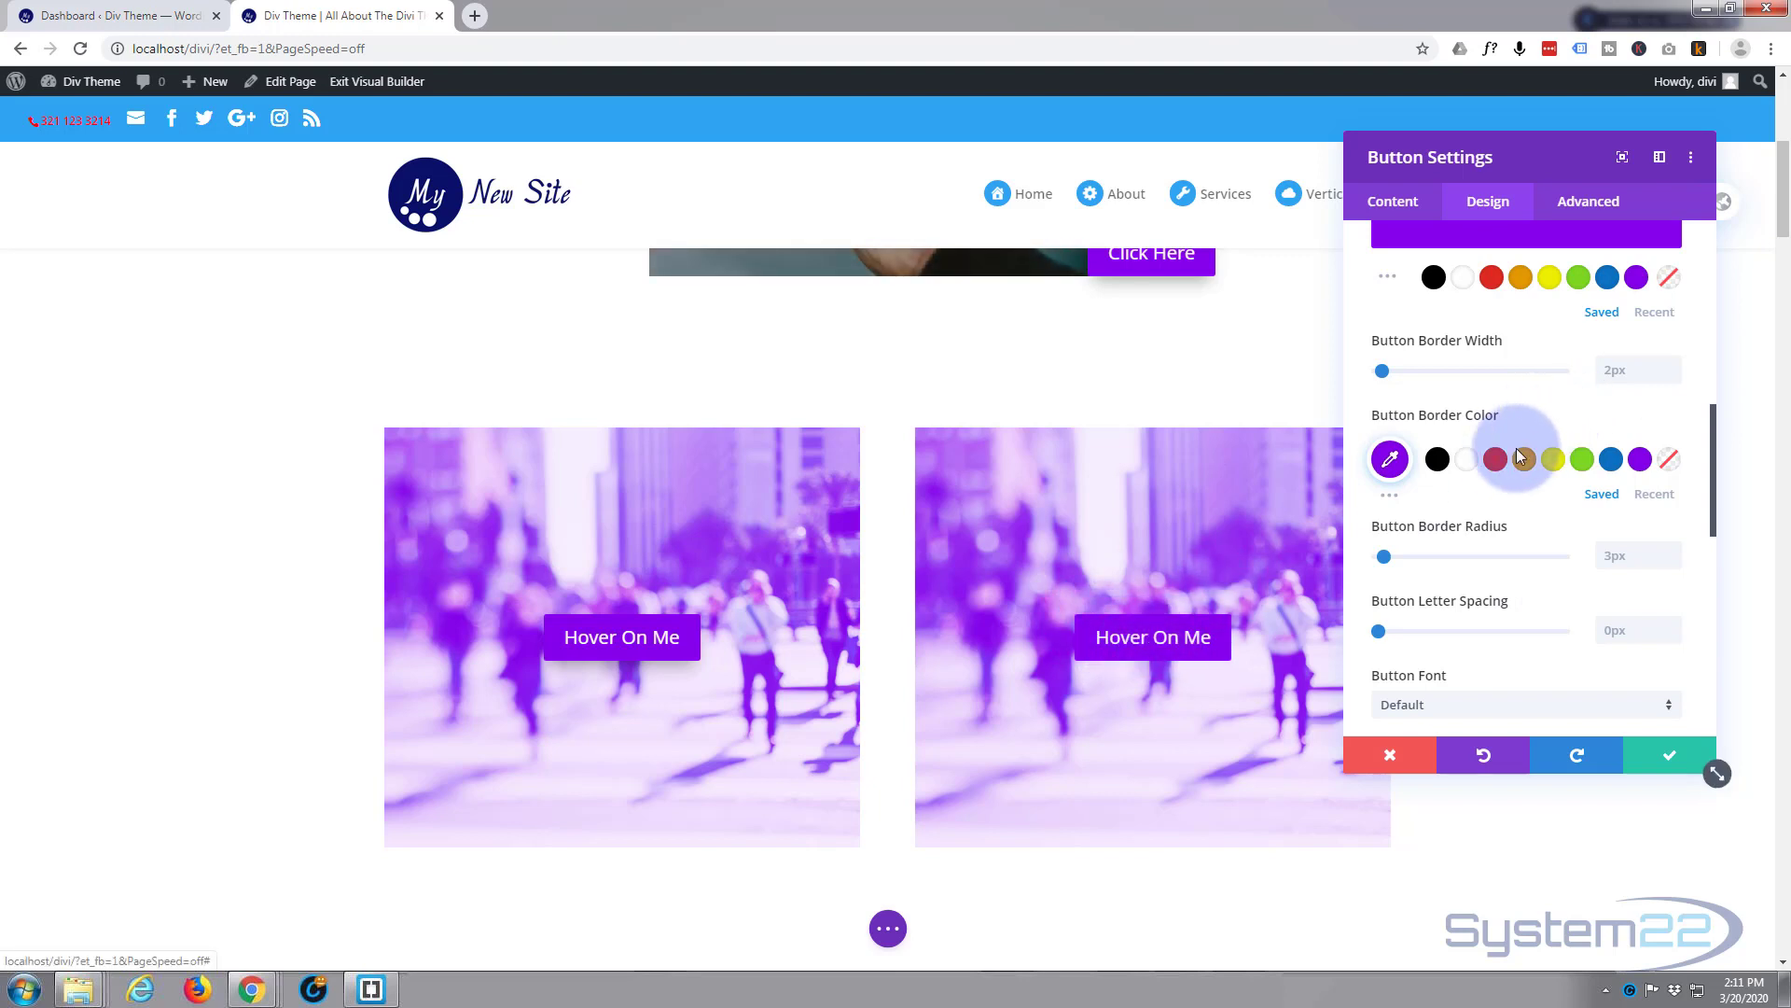
scroll(1511, 457, "up", 2)
scroll(1508, 456, "up", 3)
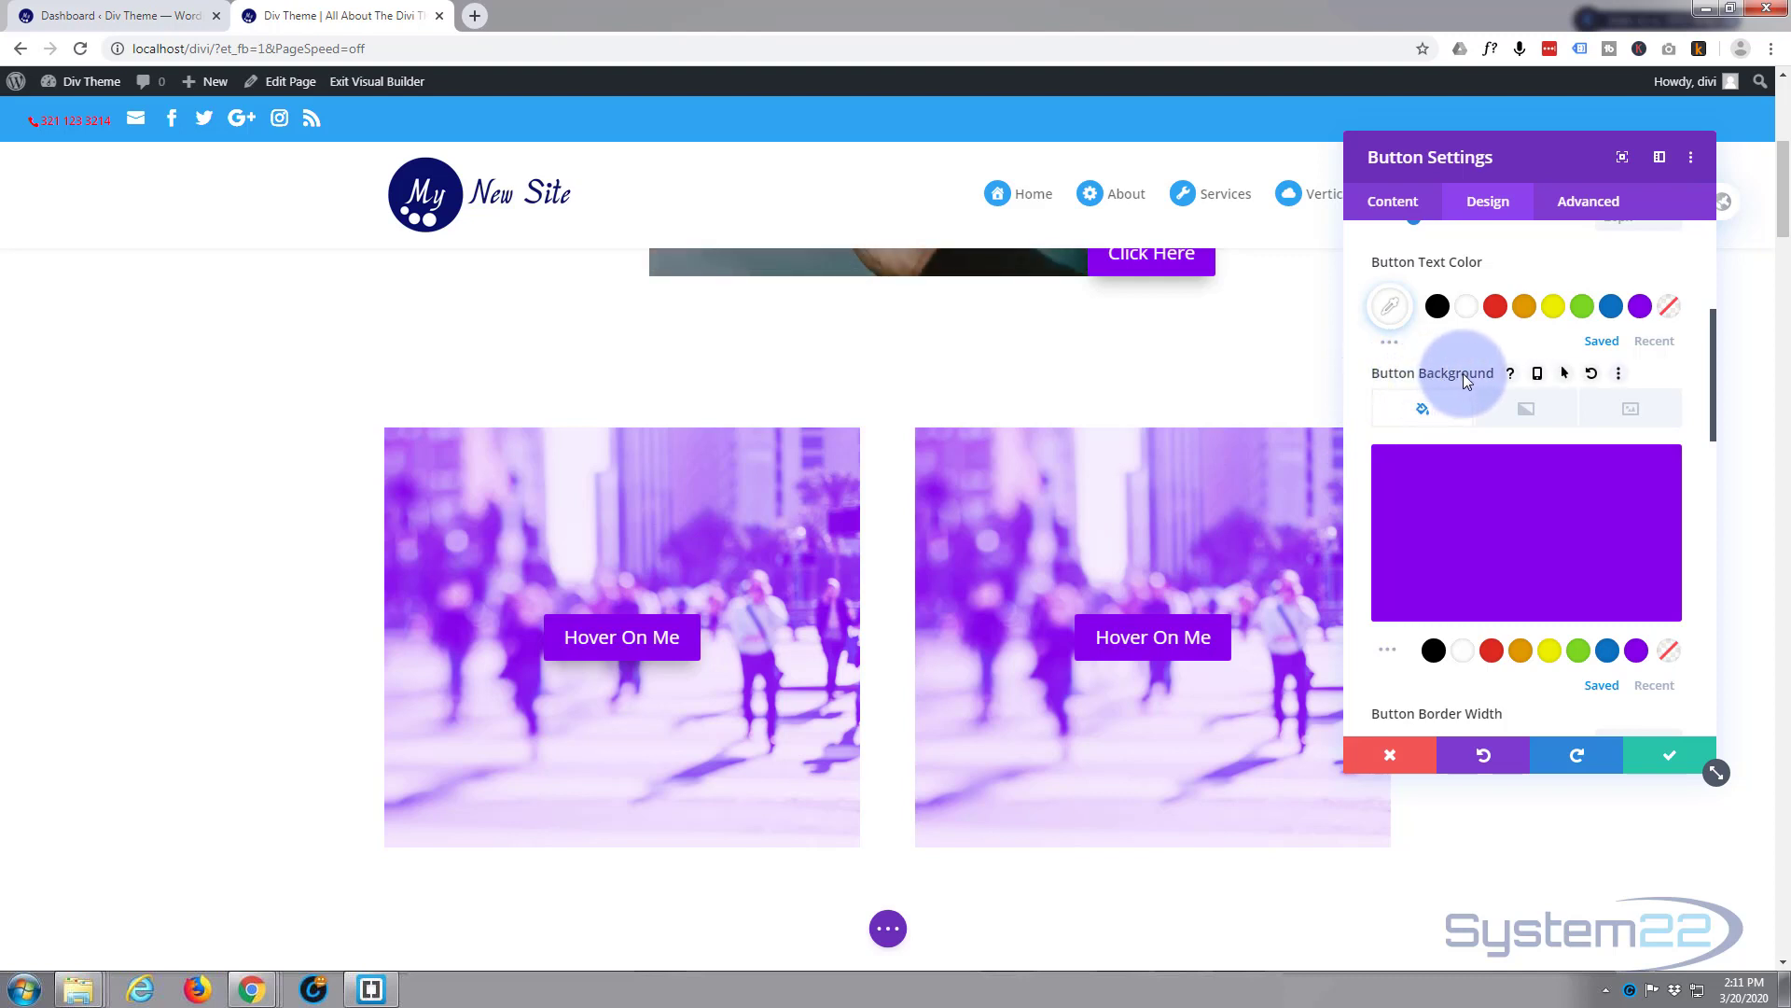
left_click(1568, 376)
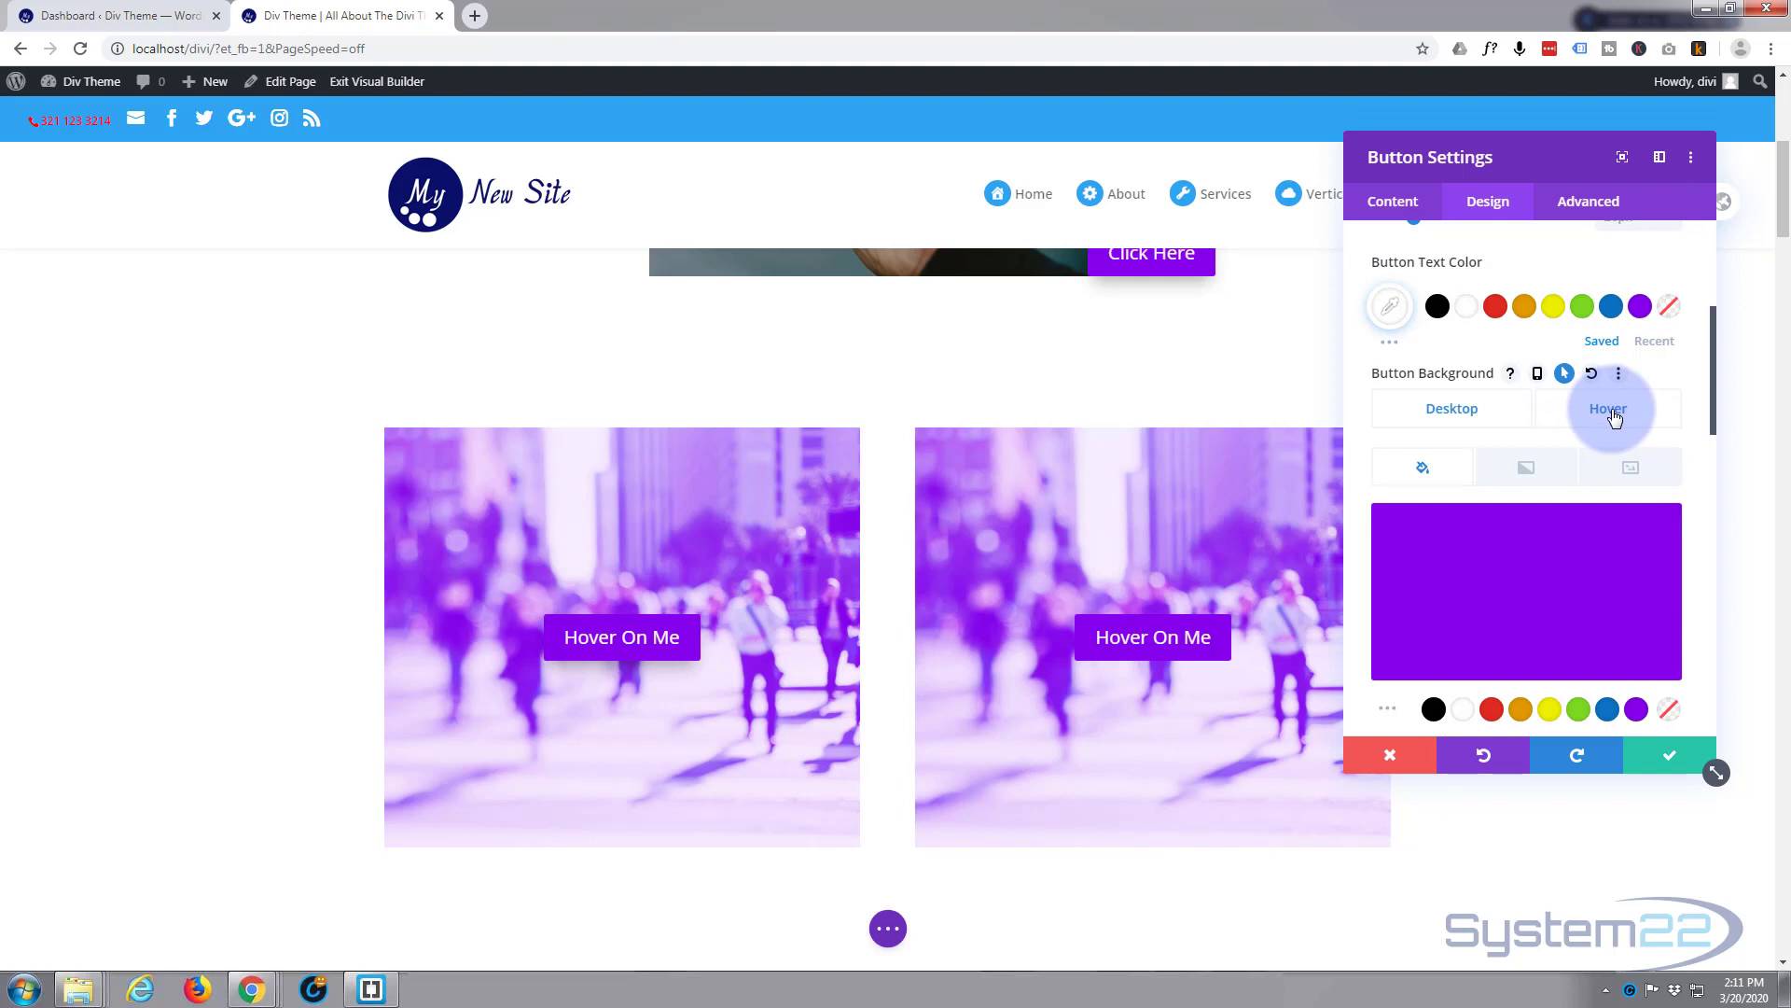
left_click(1472, 420)
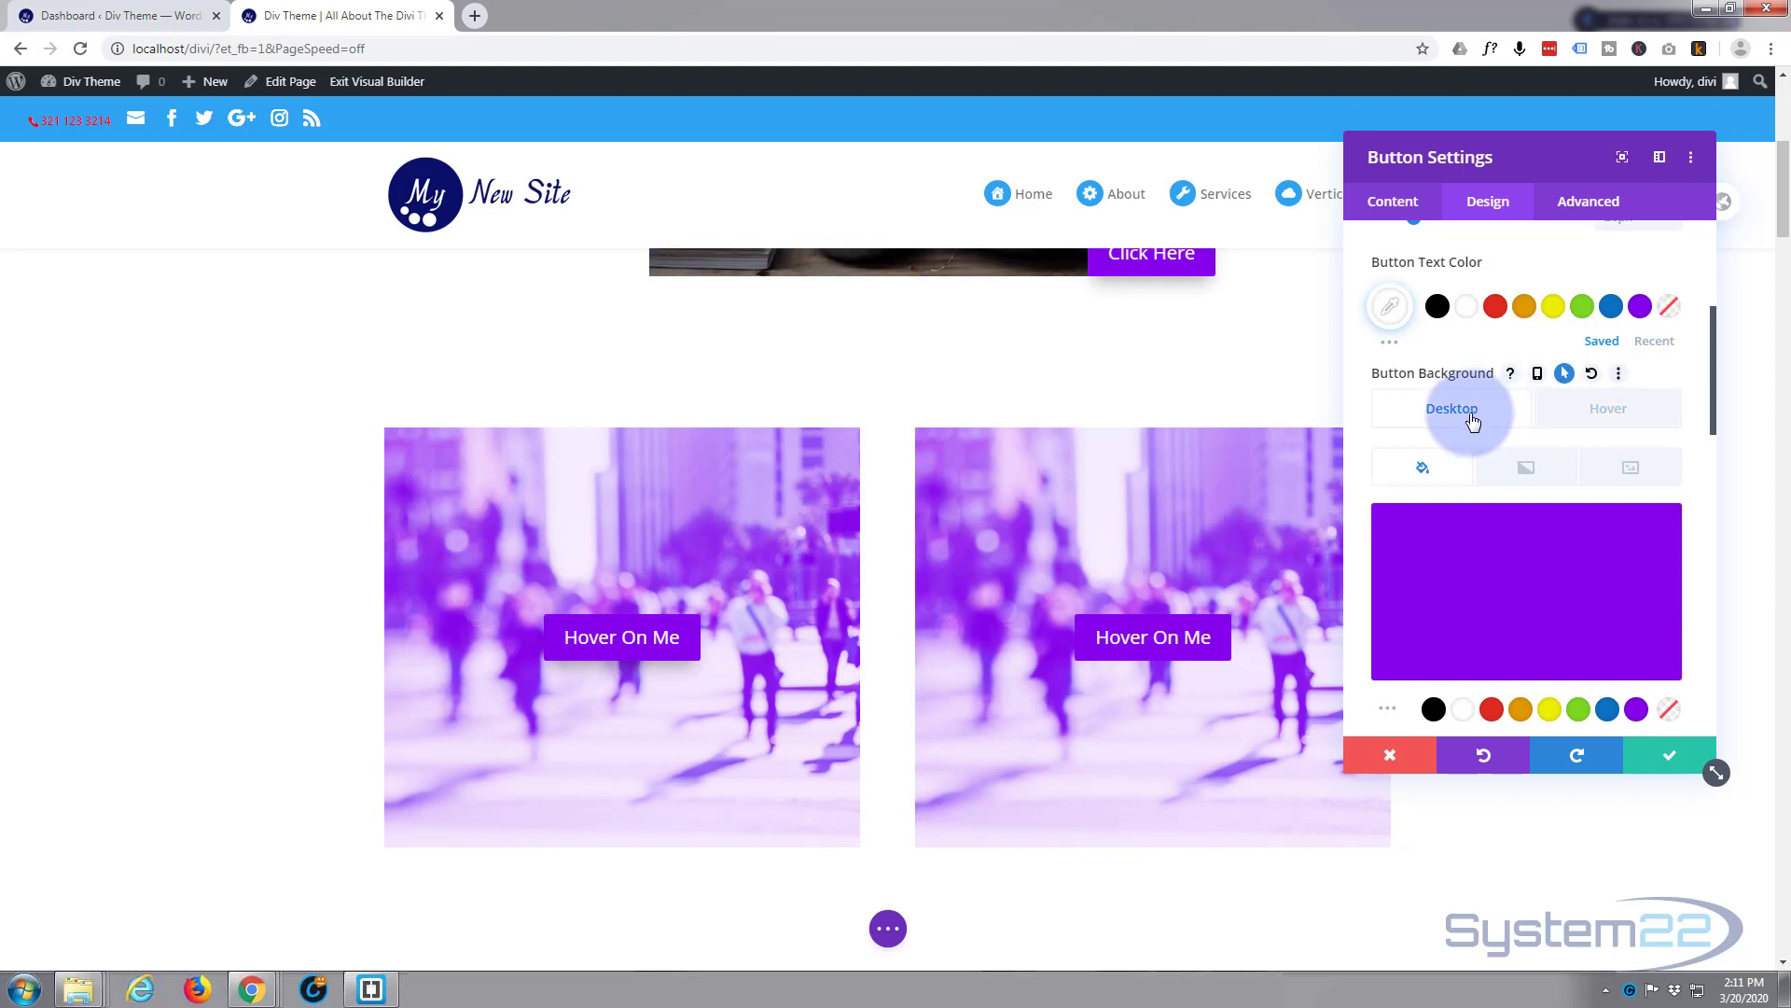
left_click(1608, 423)
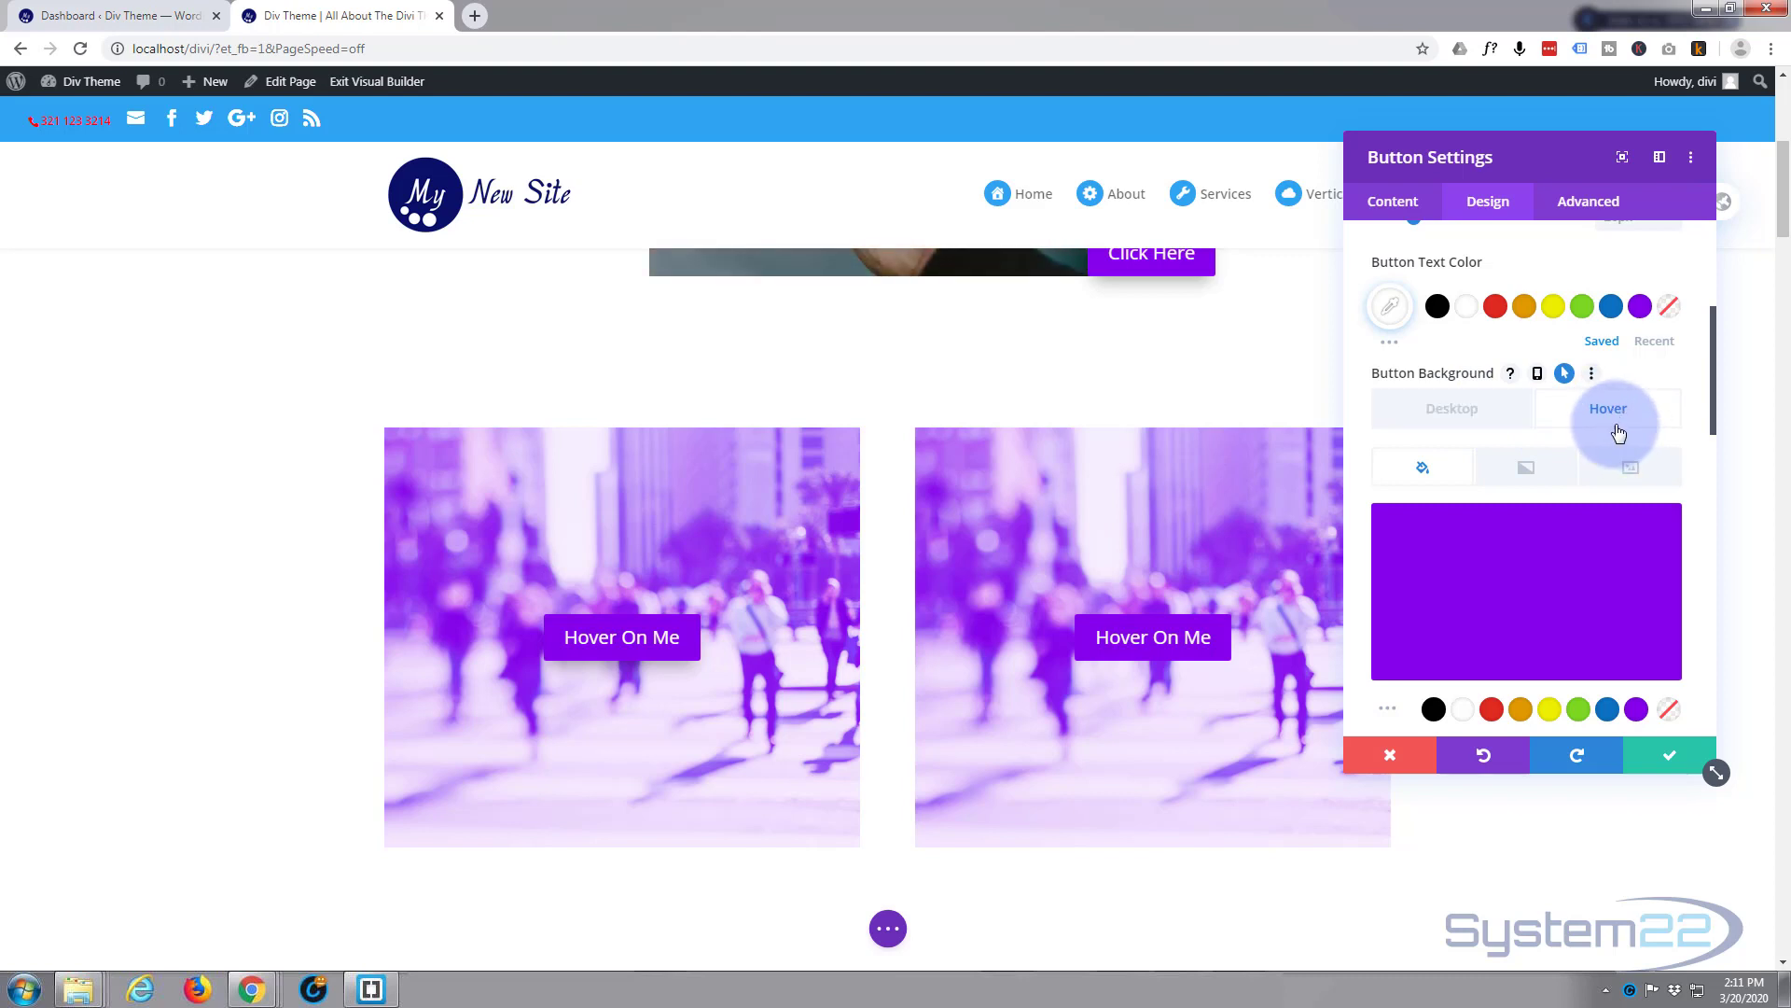
left_click(1579, 710)
scroll(1544, 564, "down", 2)
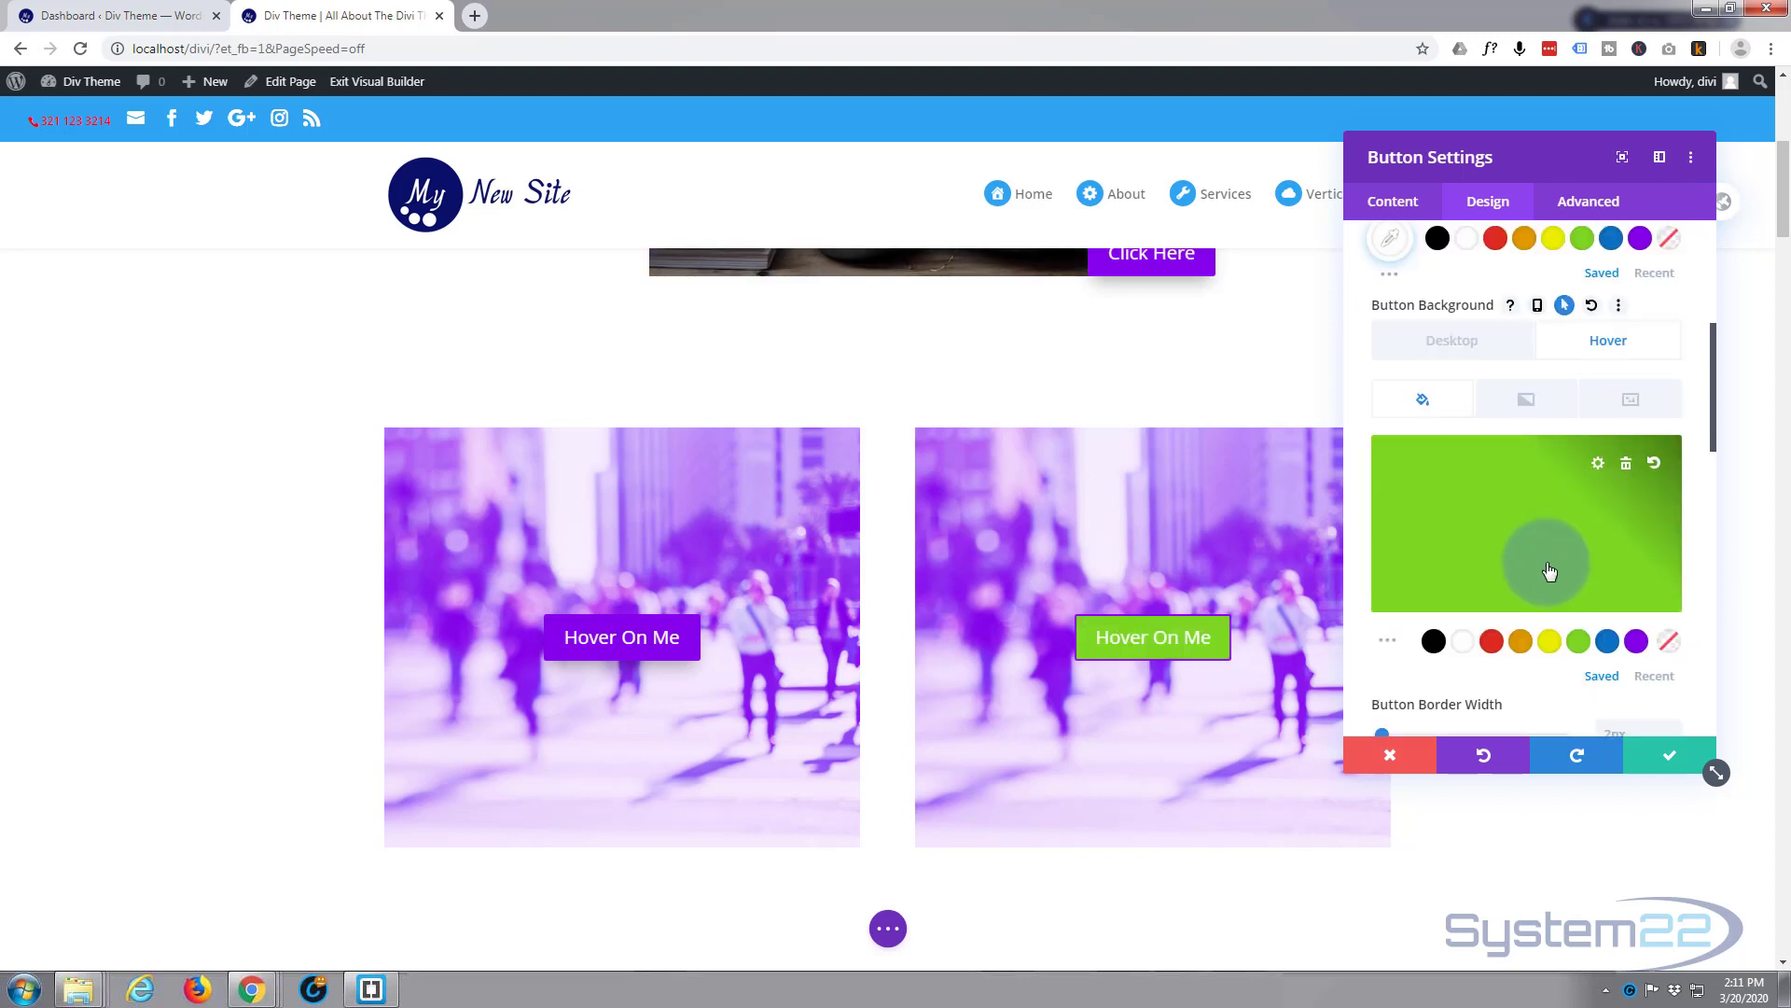
scroll(1546, 562, "down", 1)
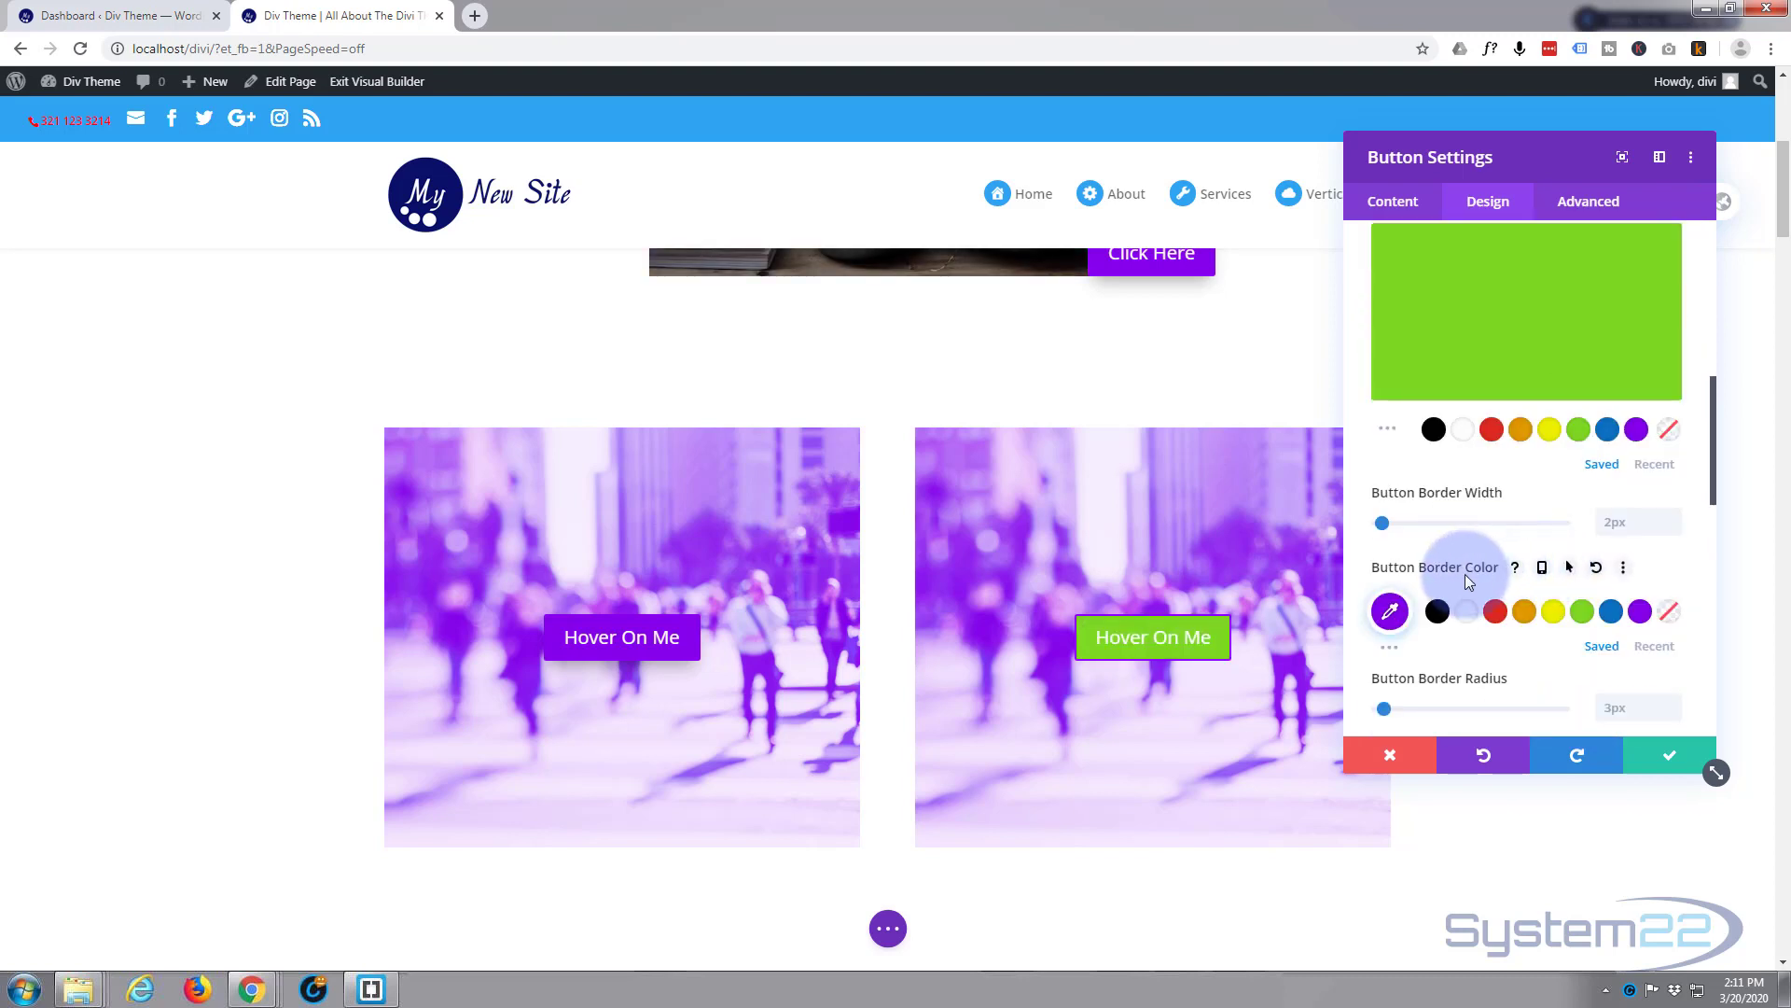
Enable a hover border colour on the button and apply the top-right box shadow preset (12px vertical, 18px blur, -6px spread)
left_click(1569, 569)
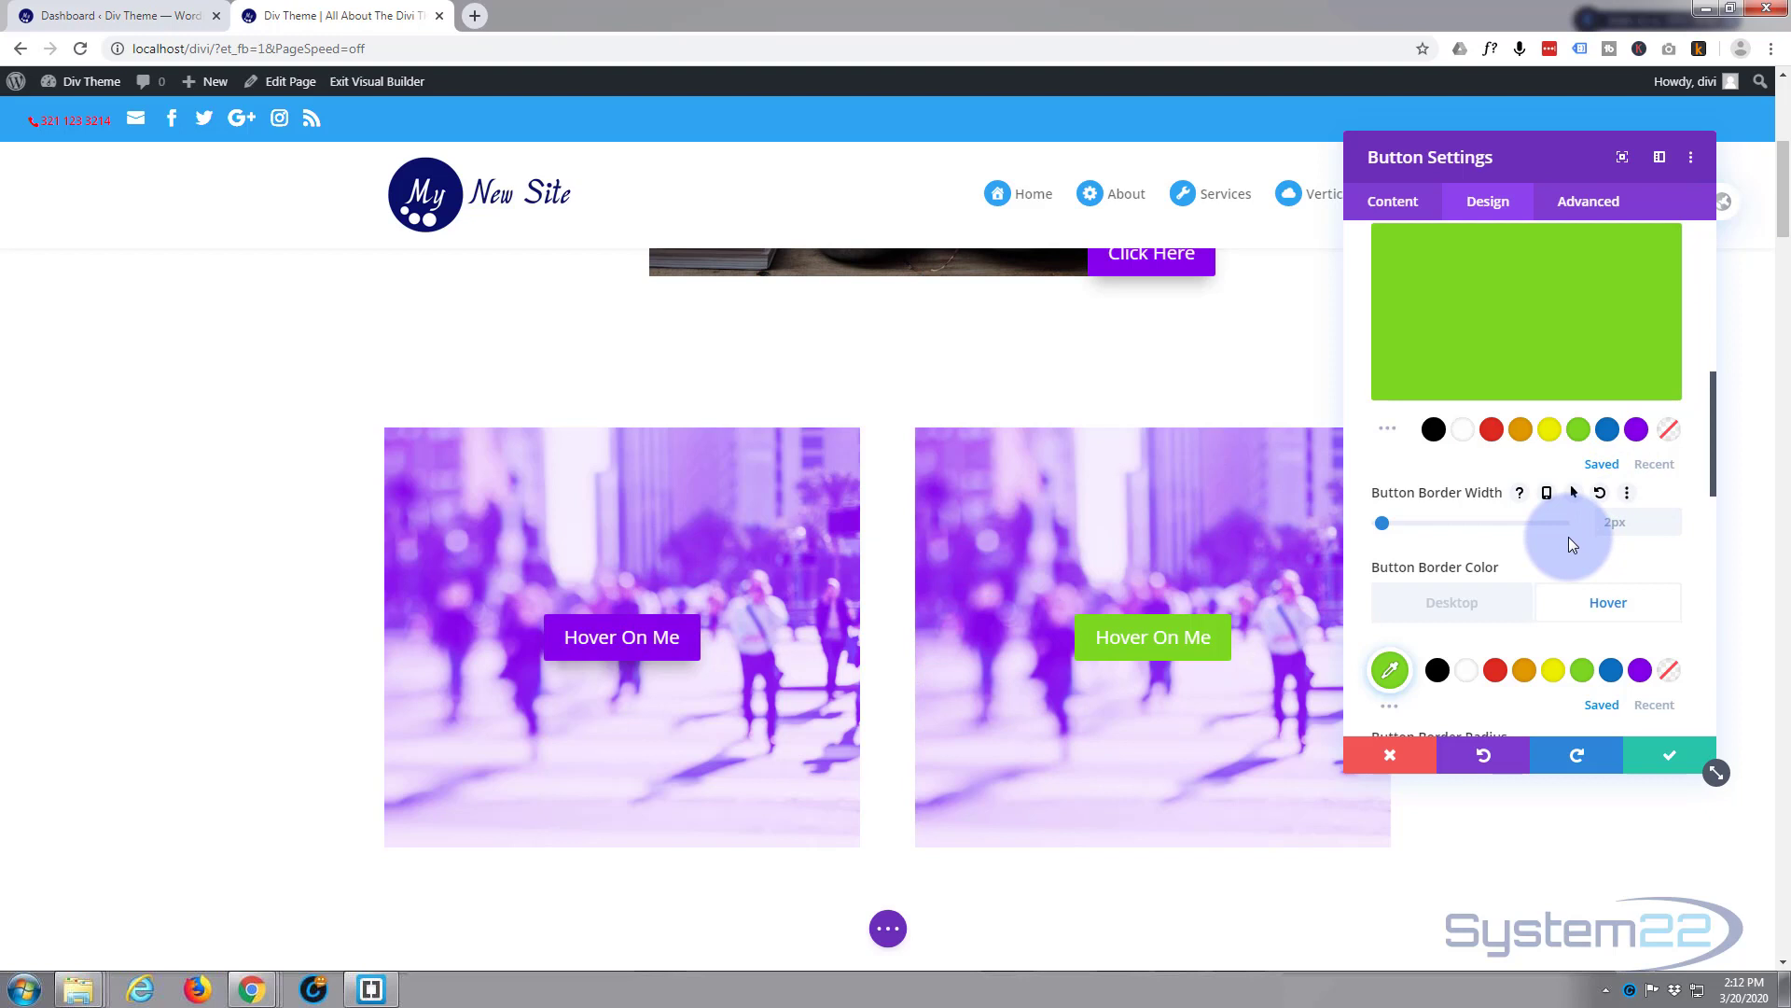
scroll(1547, 529, "down", 6)
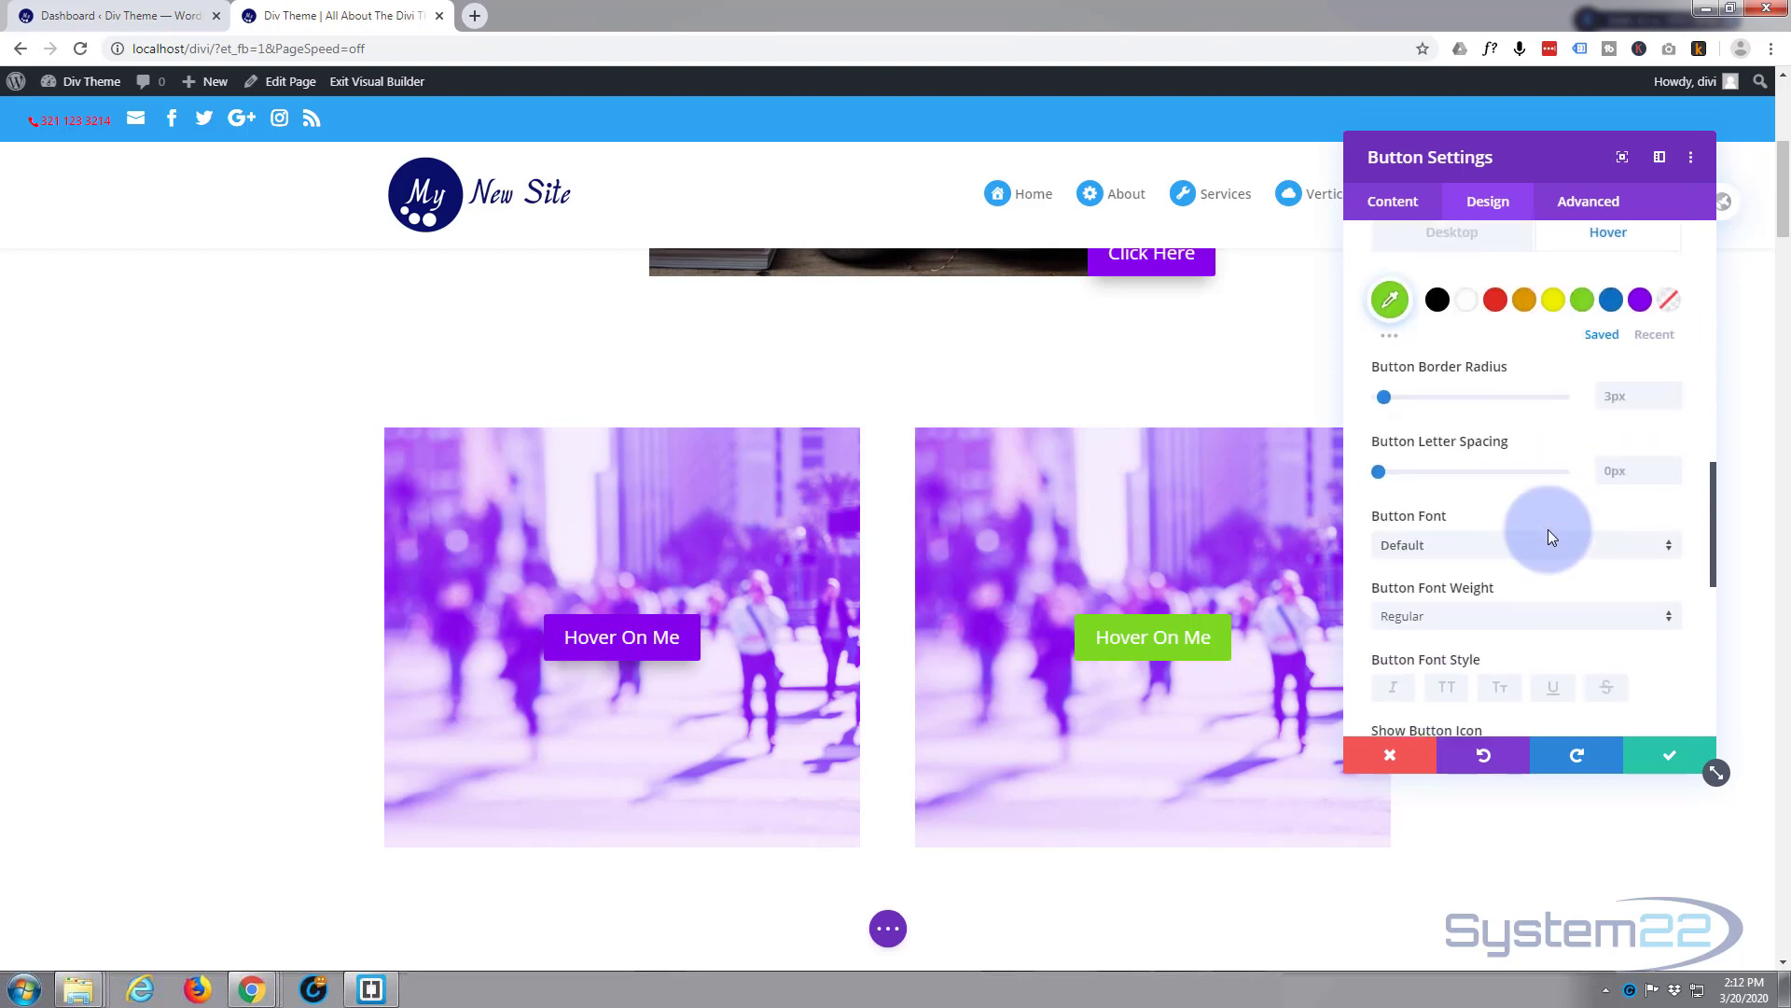
scroll(1550, 535, "down", 5)
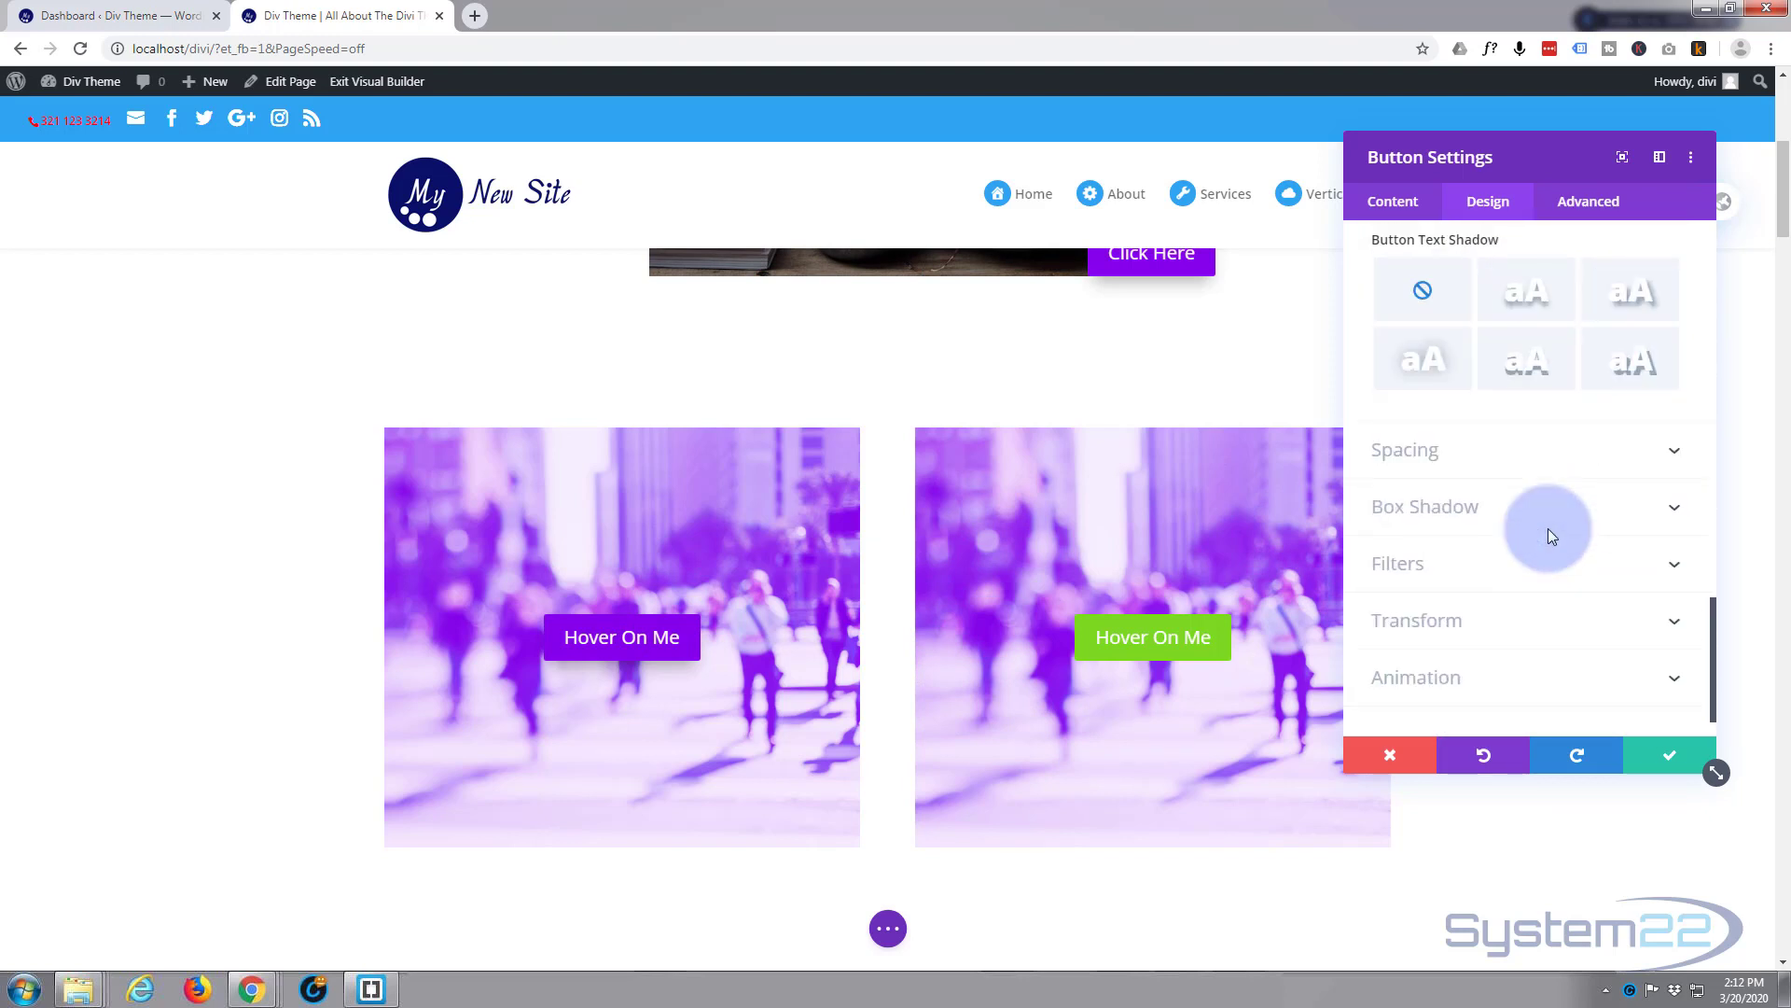
scroll(1548, 529, "down", 1)
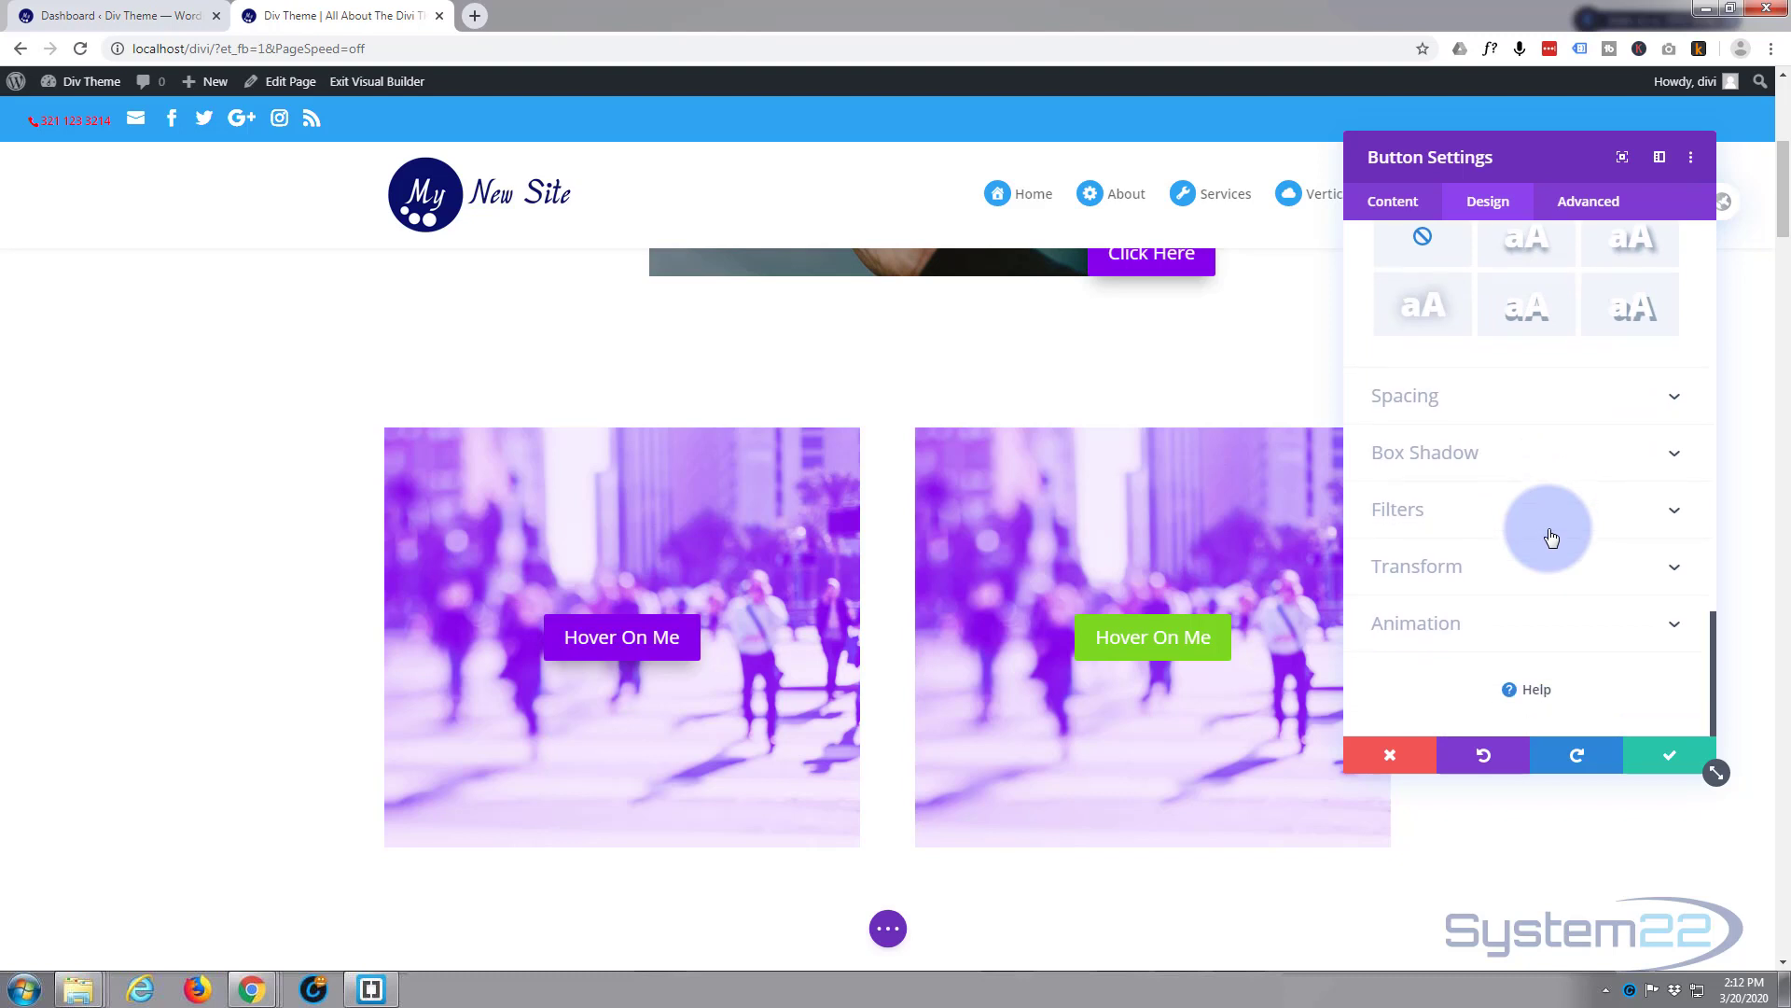
left_click(1548, 466)
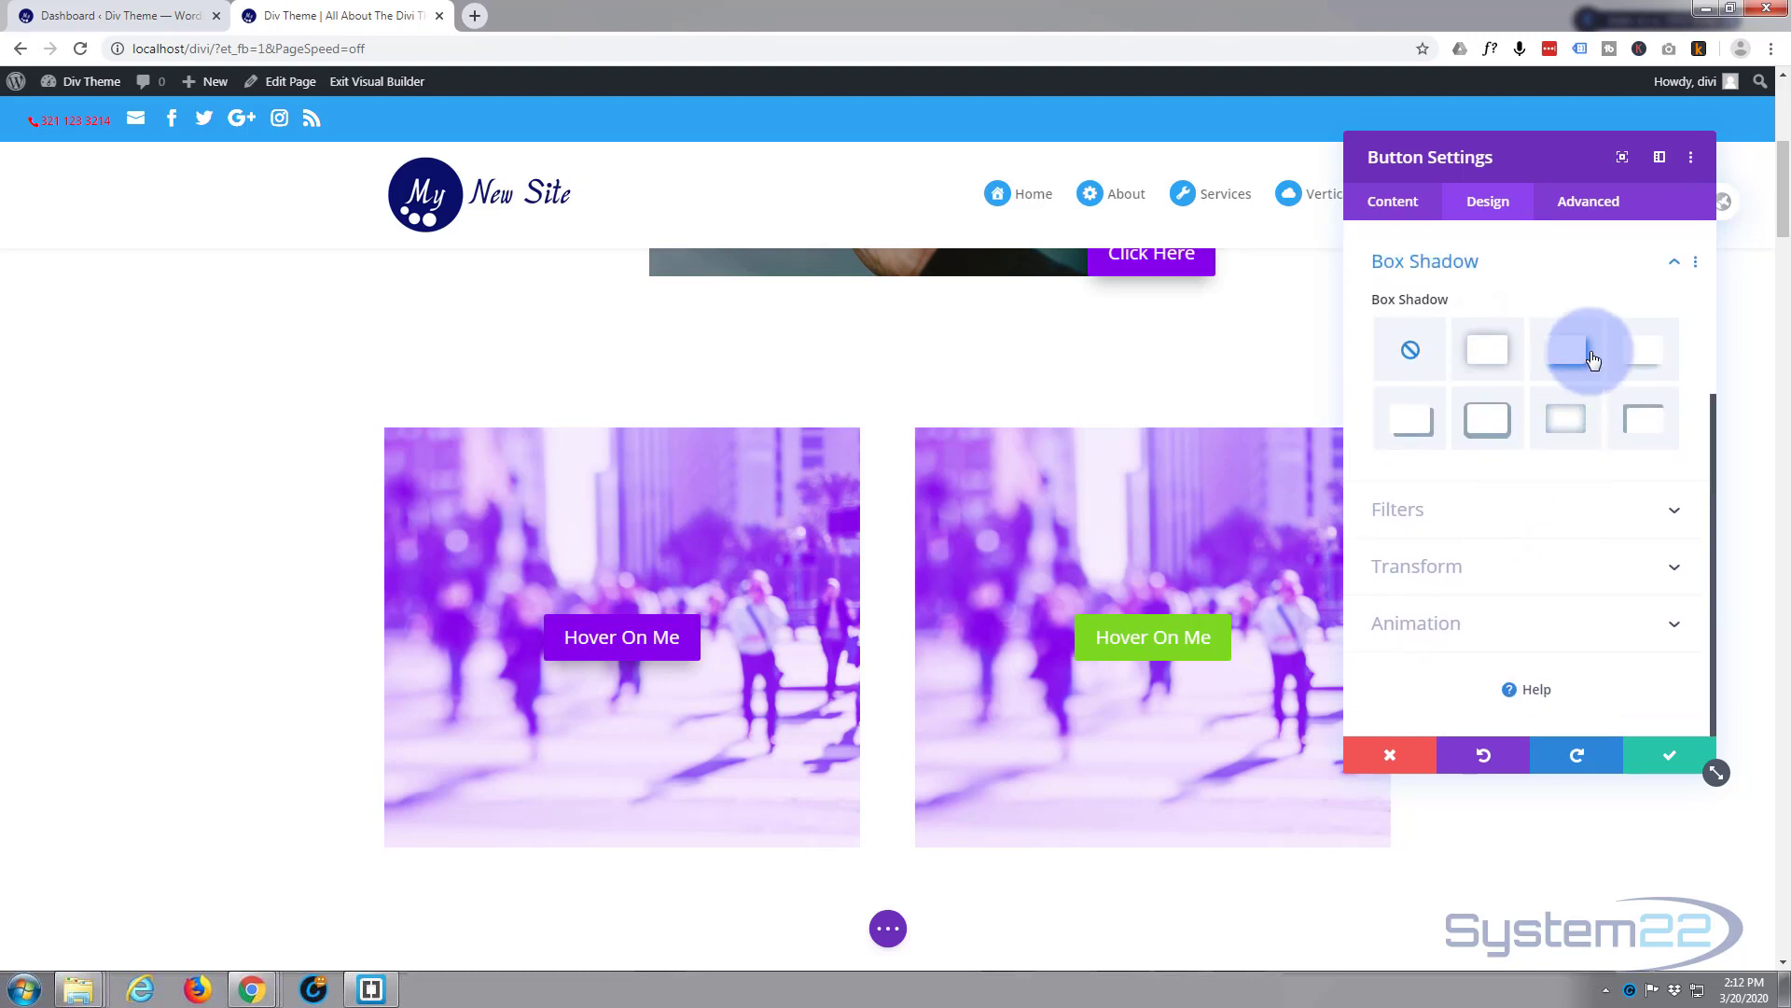
left_click(1640, 355)
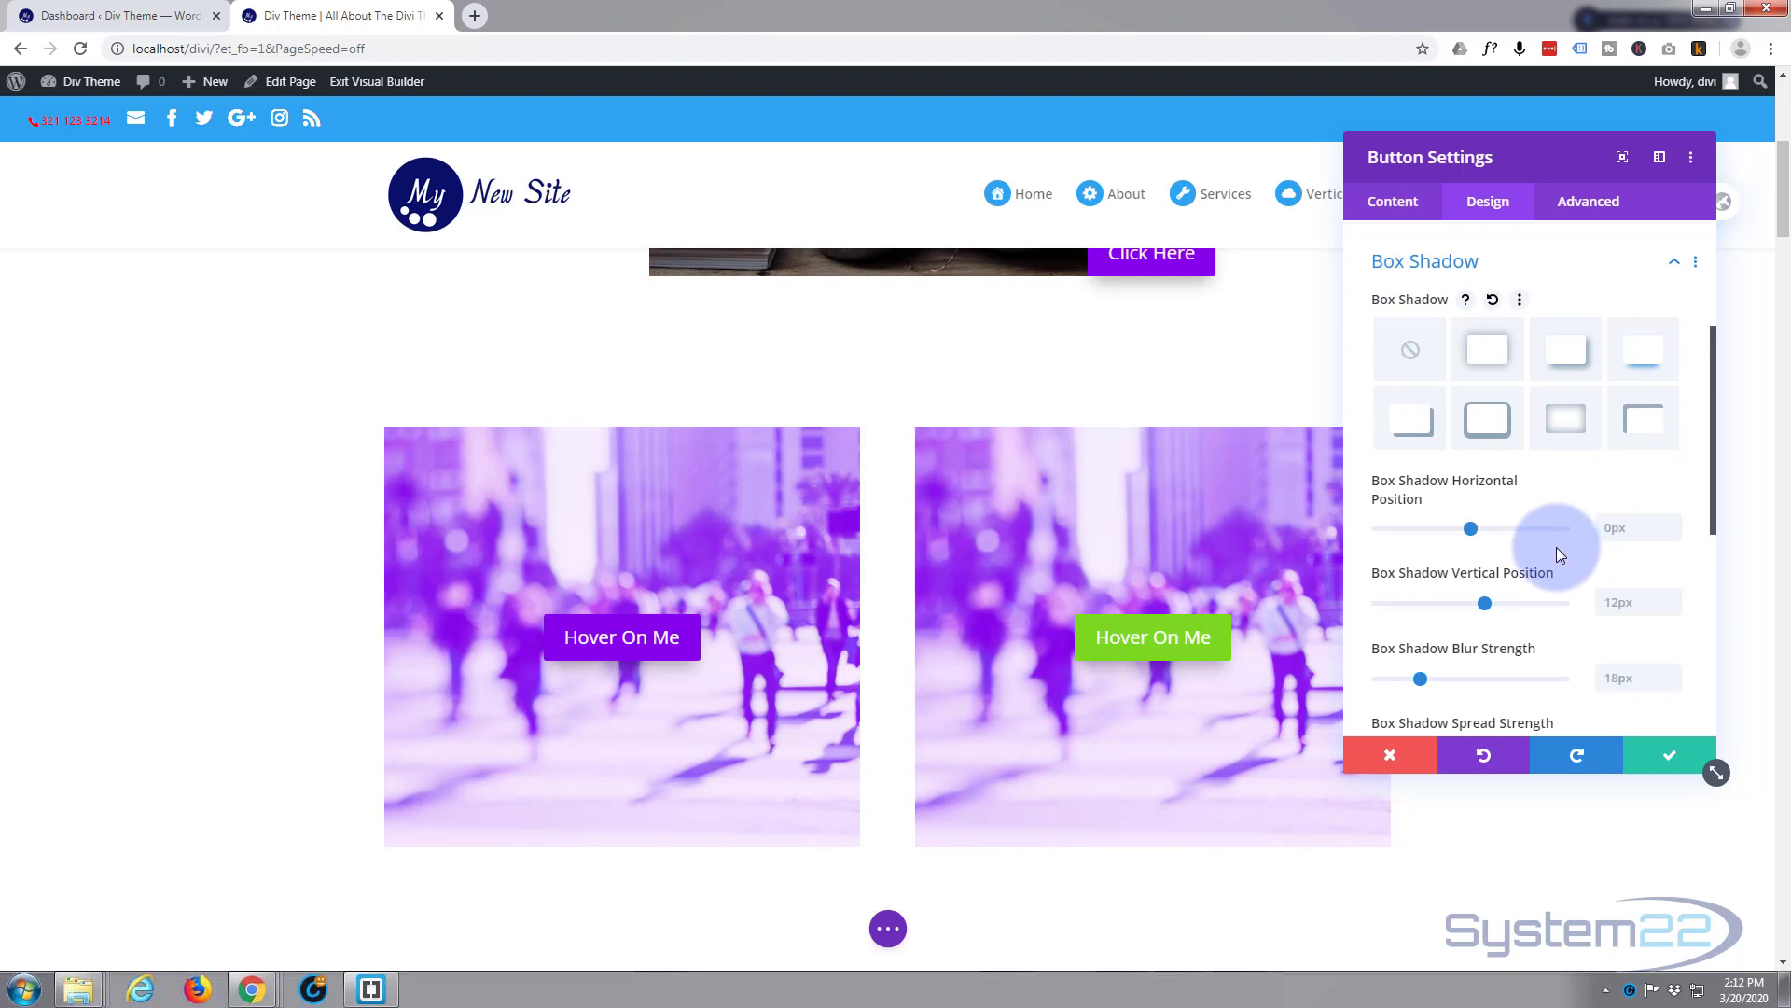
scroll(1554, 546, "down", 5)
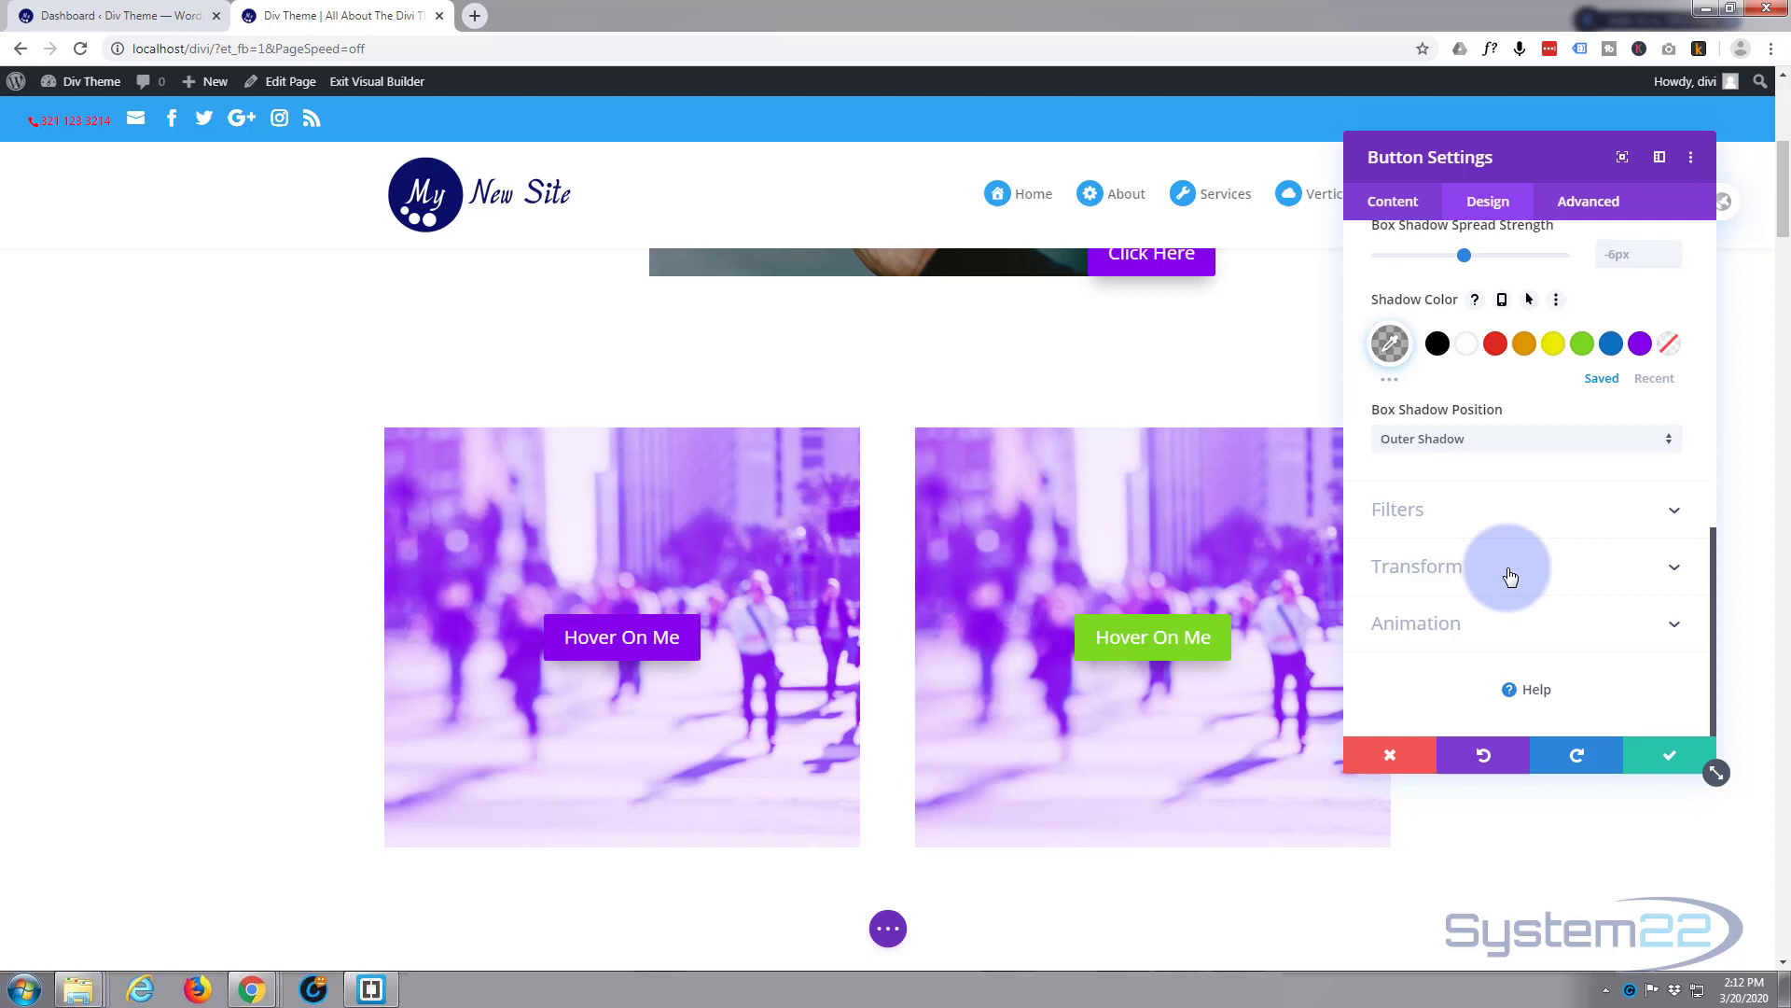
Add a hover Transform that scales the button to 174% while it stays at 100% normally
left_click(1513, 576)
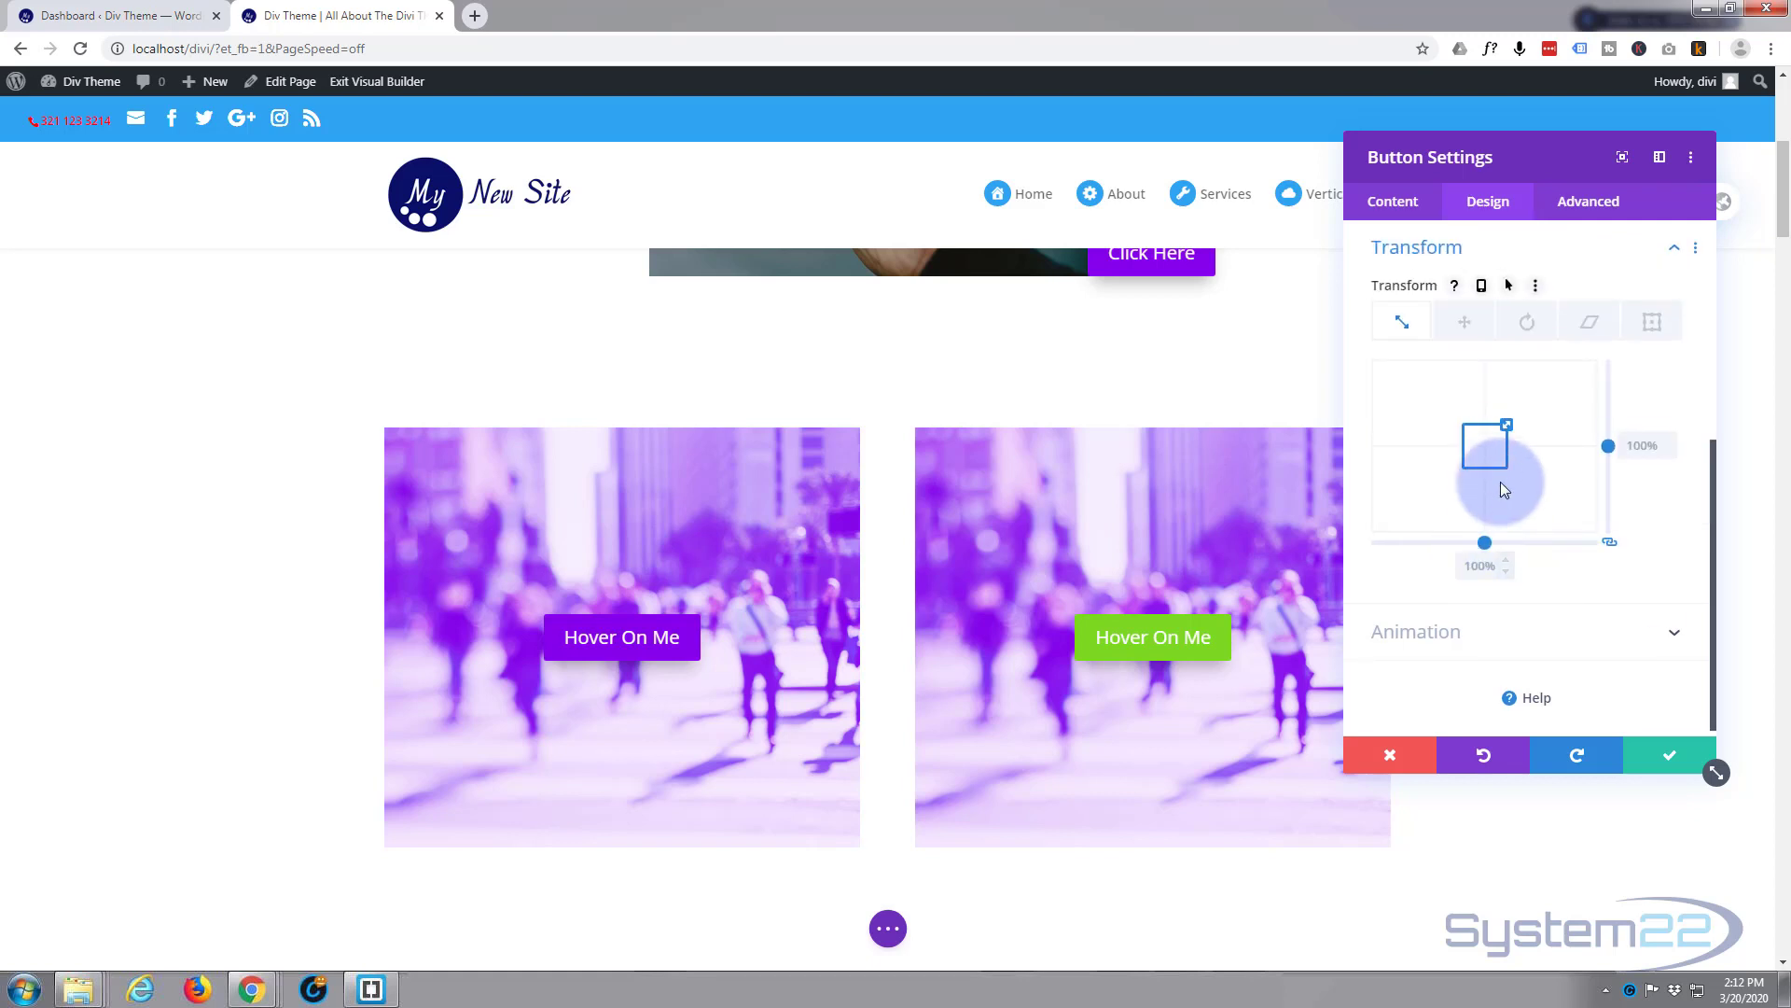
left_click(1400, 324)
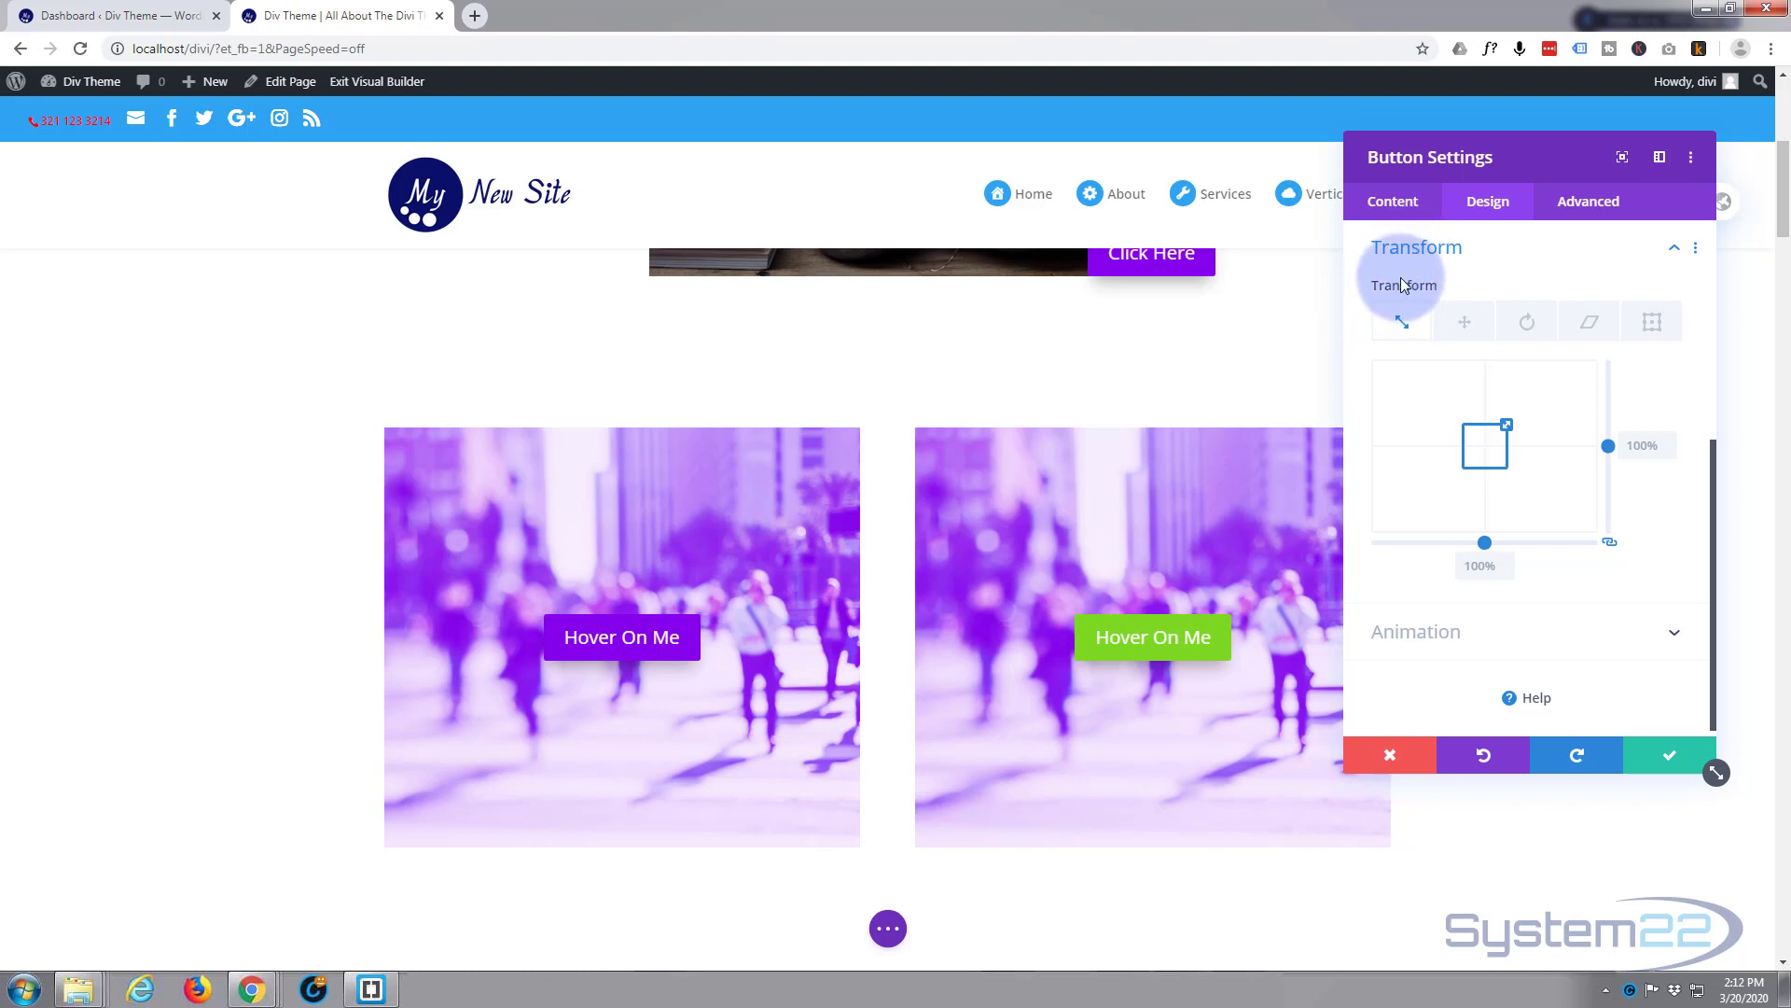
left_click(1505, 284)
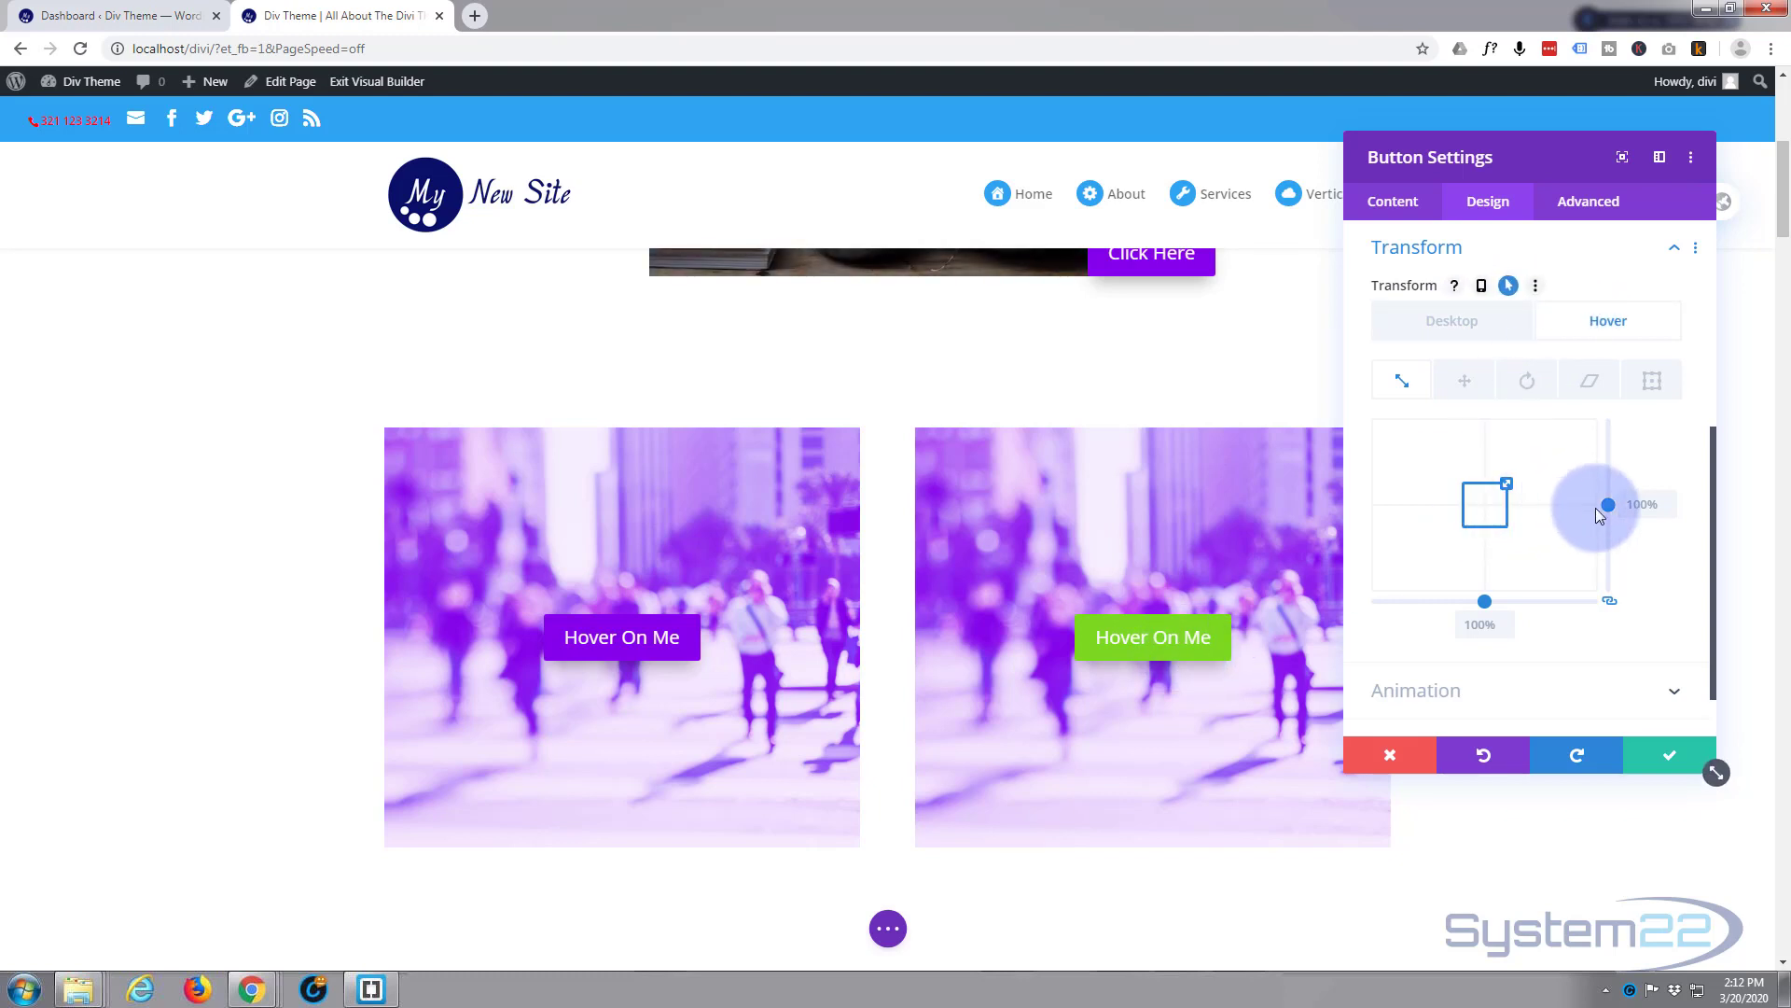
left_click_drag(1608, 505, 1607, 477)
left_click(1459, 327)
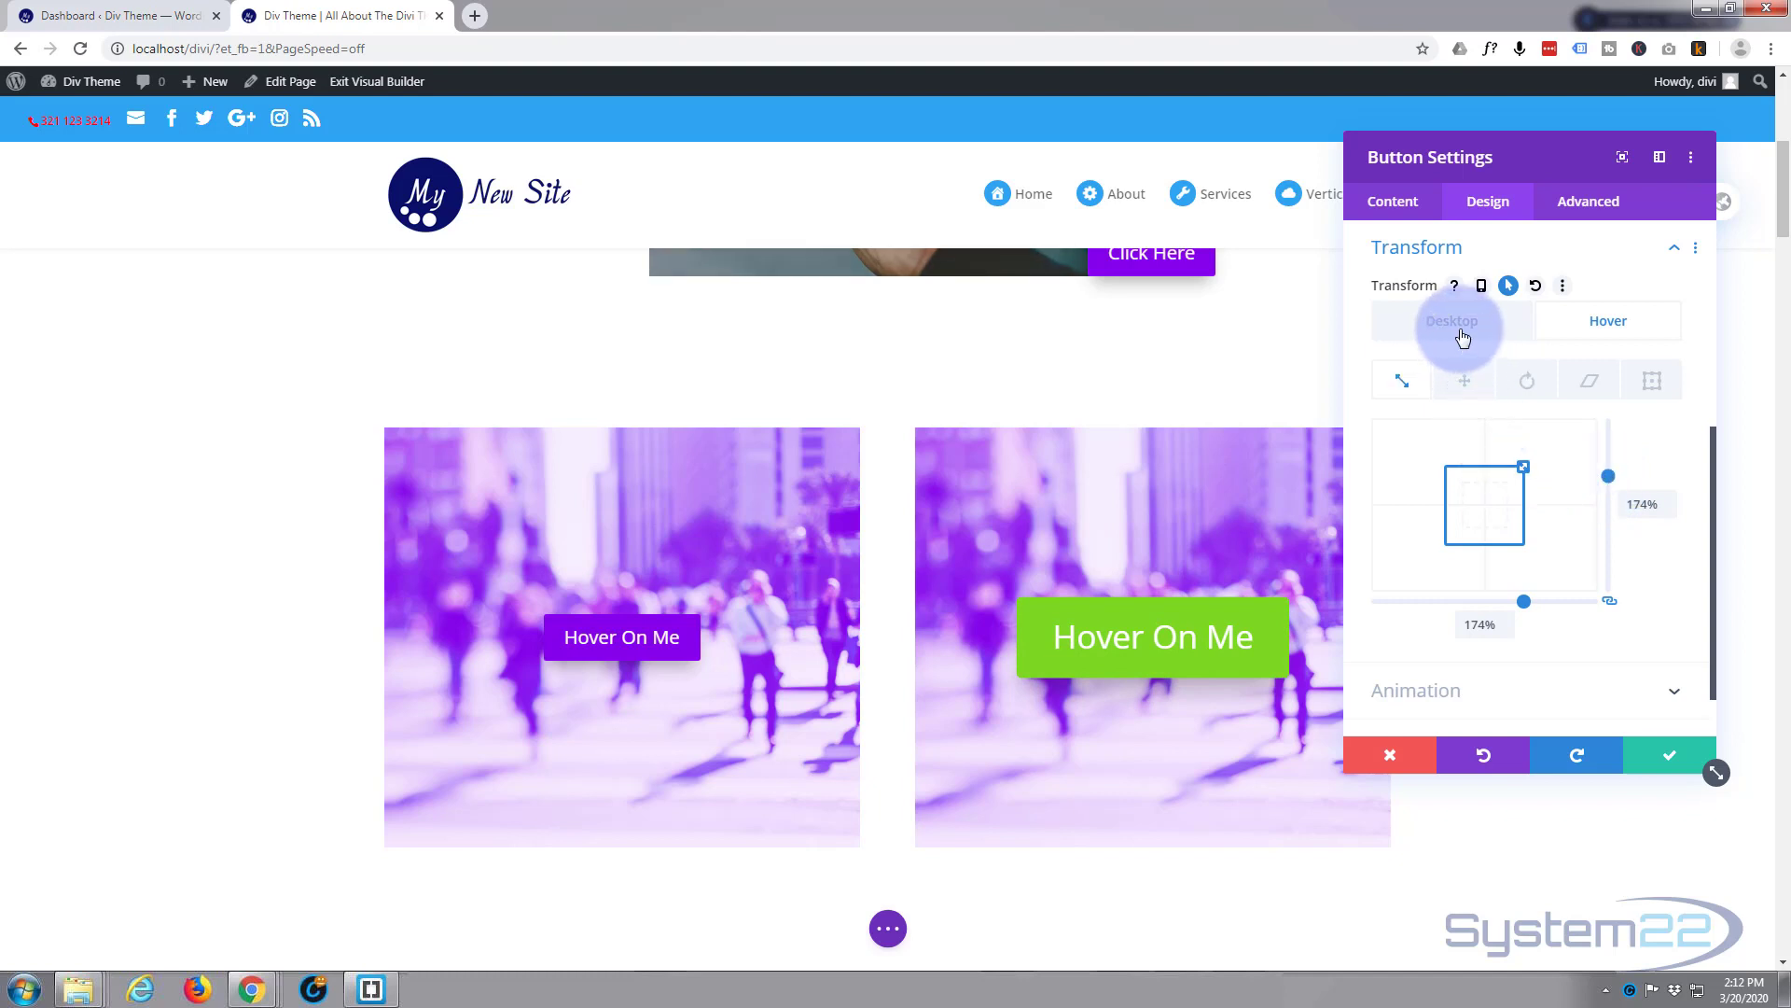
left_click(1442, 327)
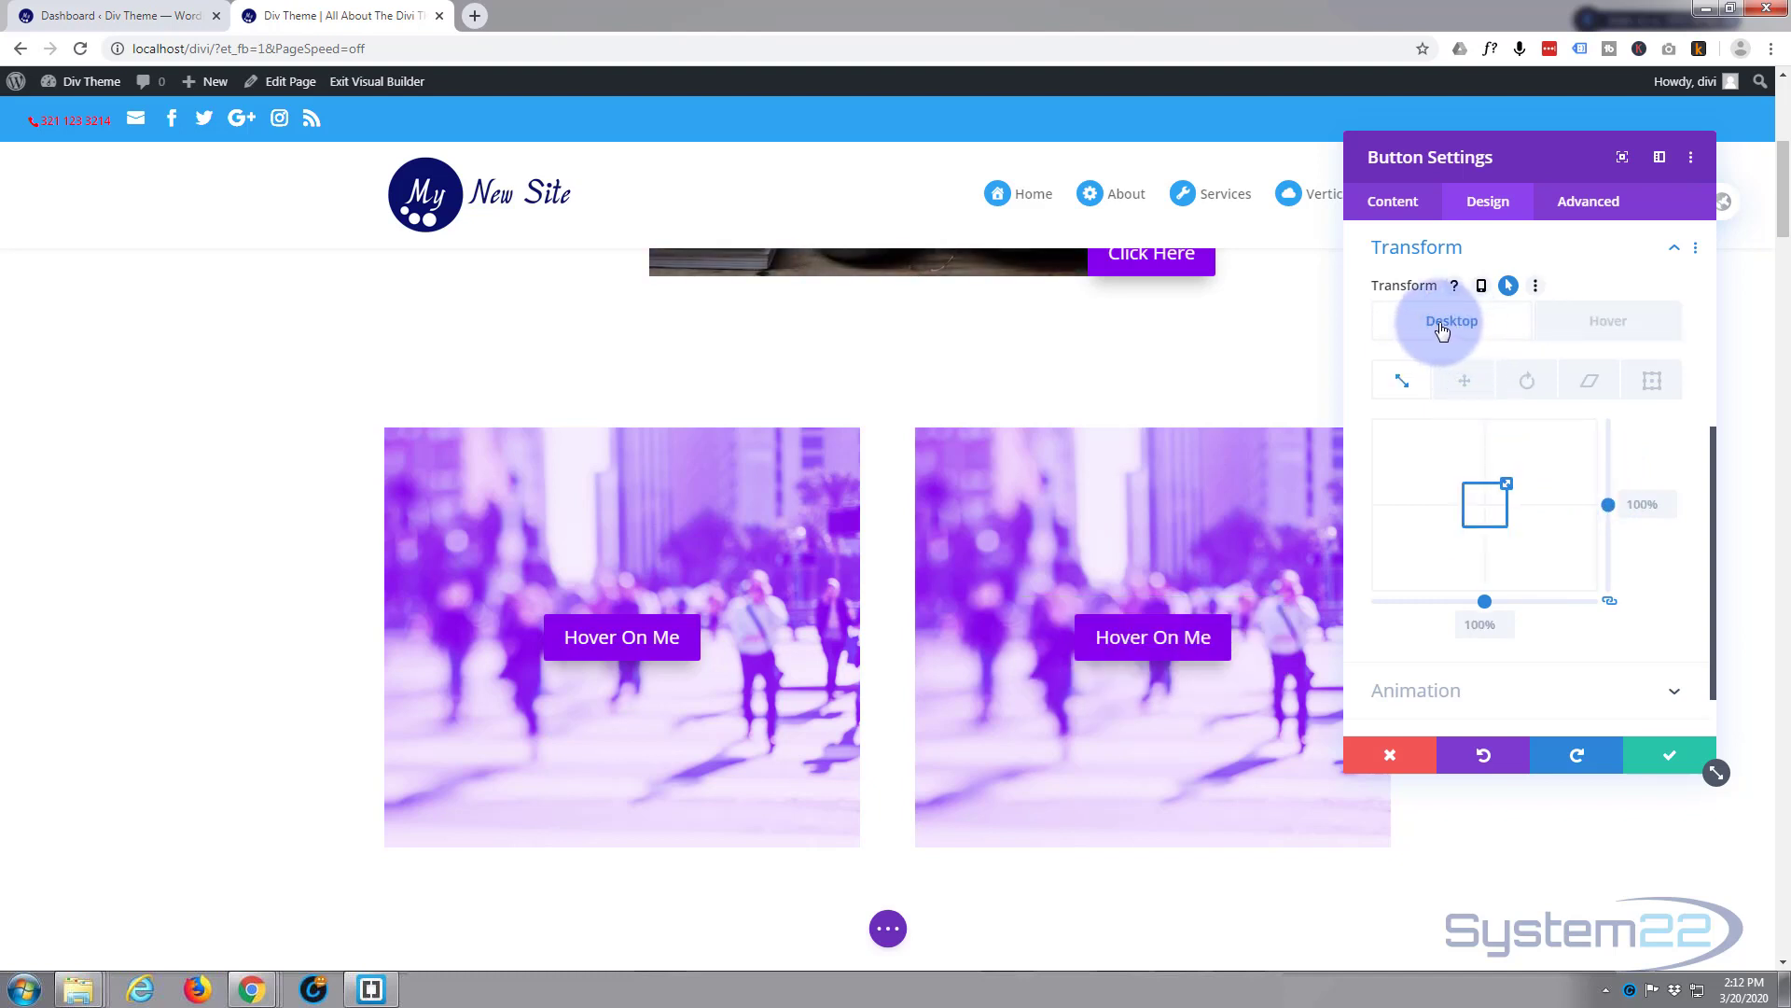
Save the button settings and open the right-hand column's settings
left_click(1665, 763)
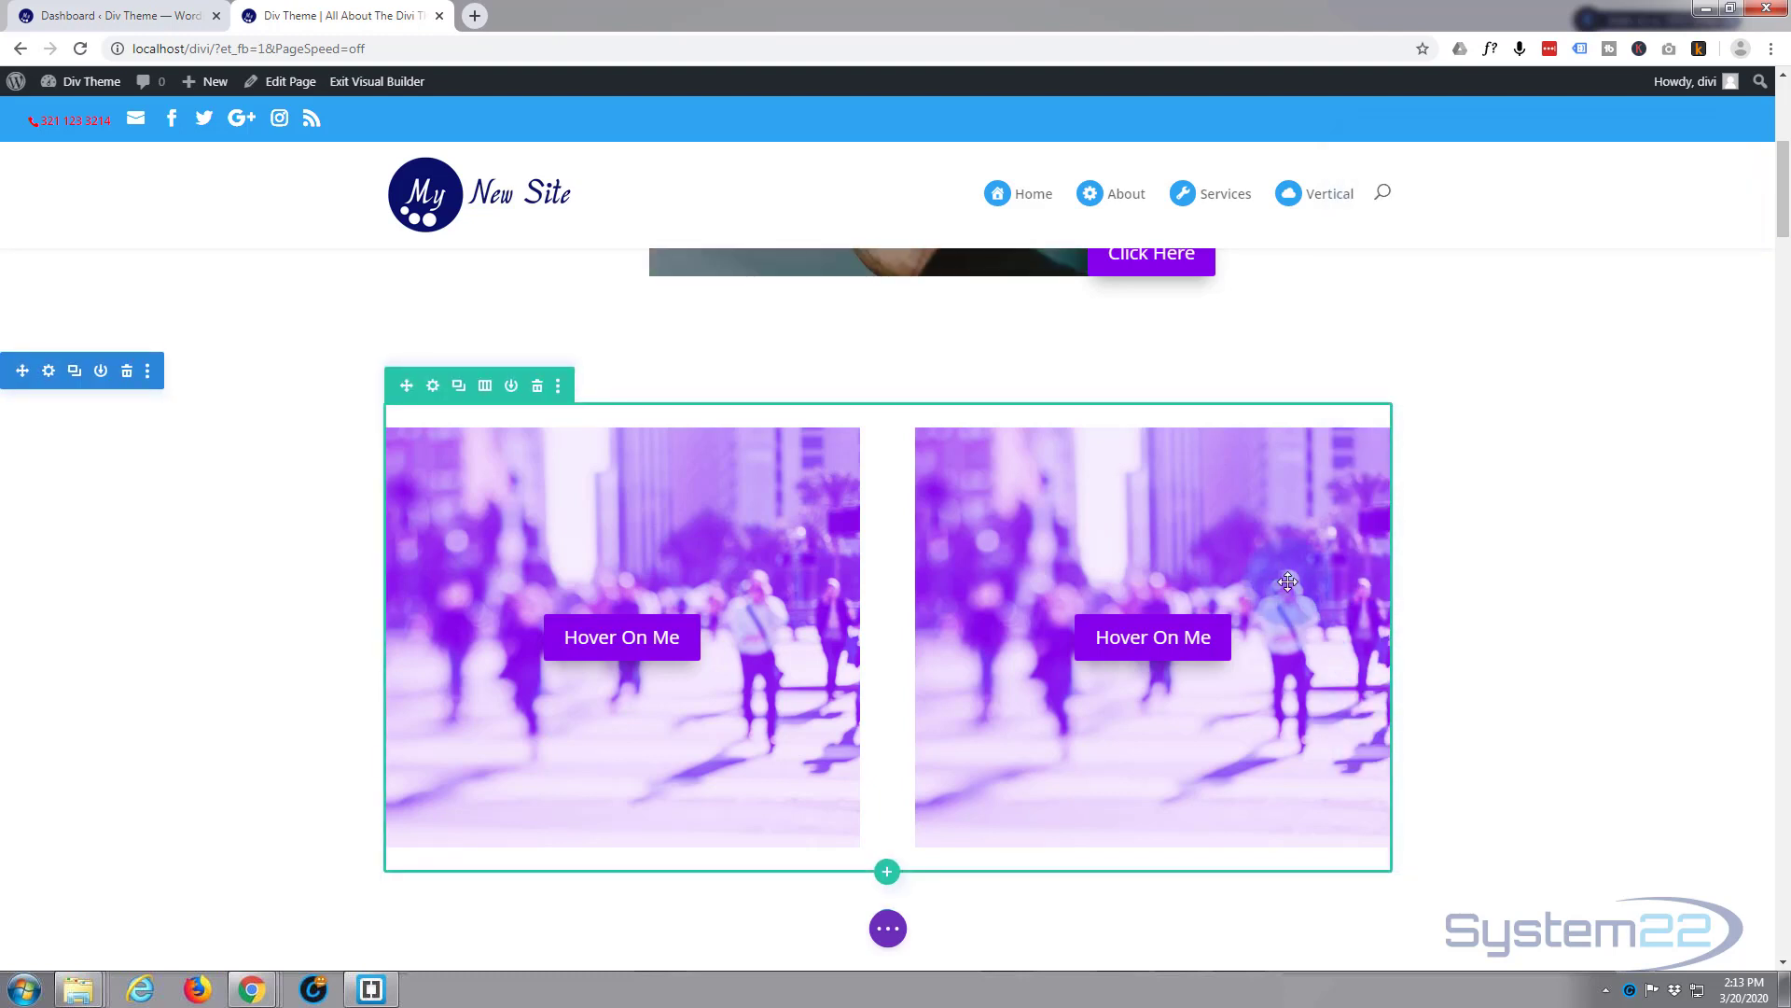
left_click(433, 386)
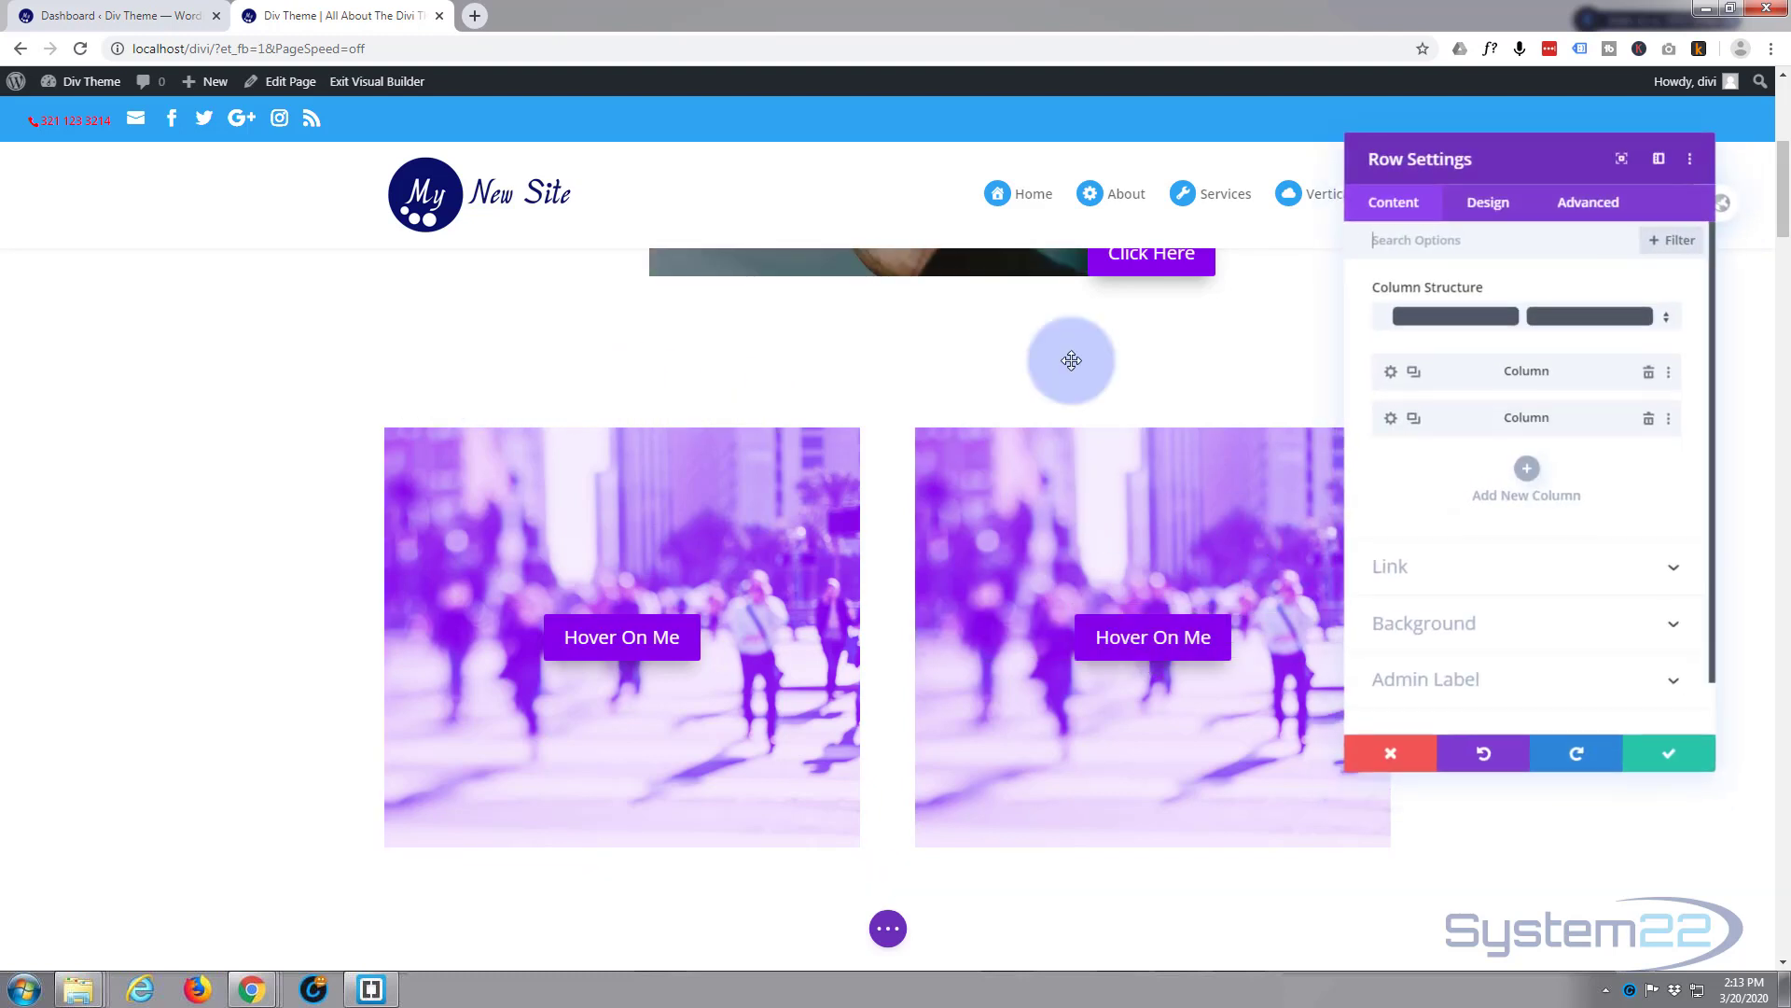
left_click(1390, 421)
left_click(1552, 493)
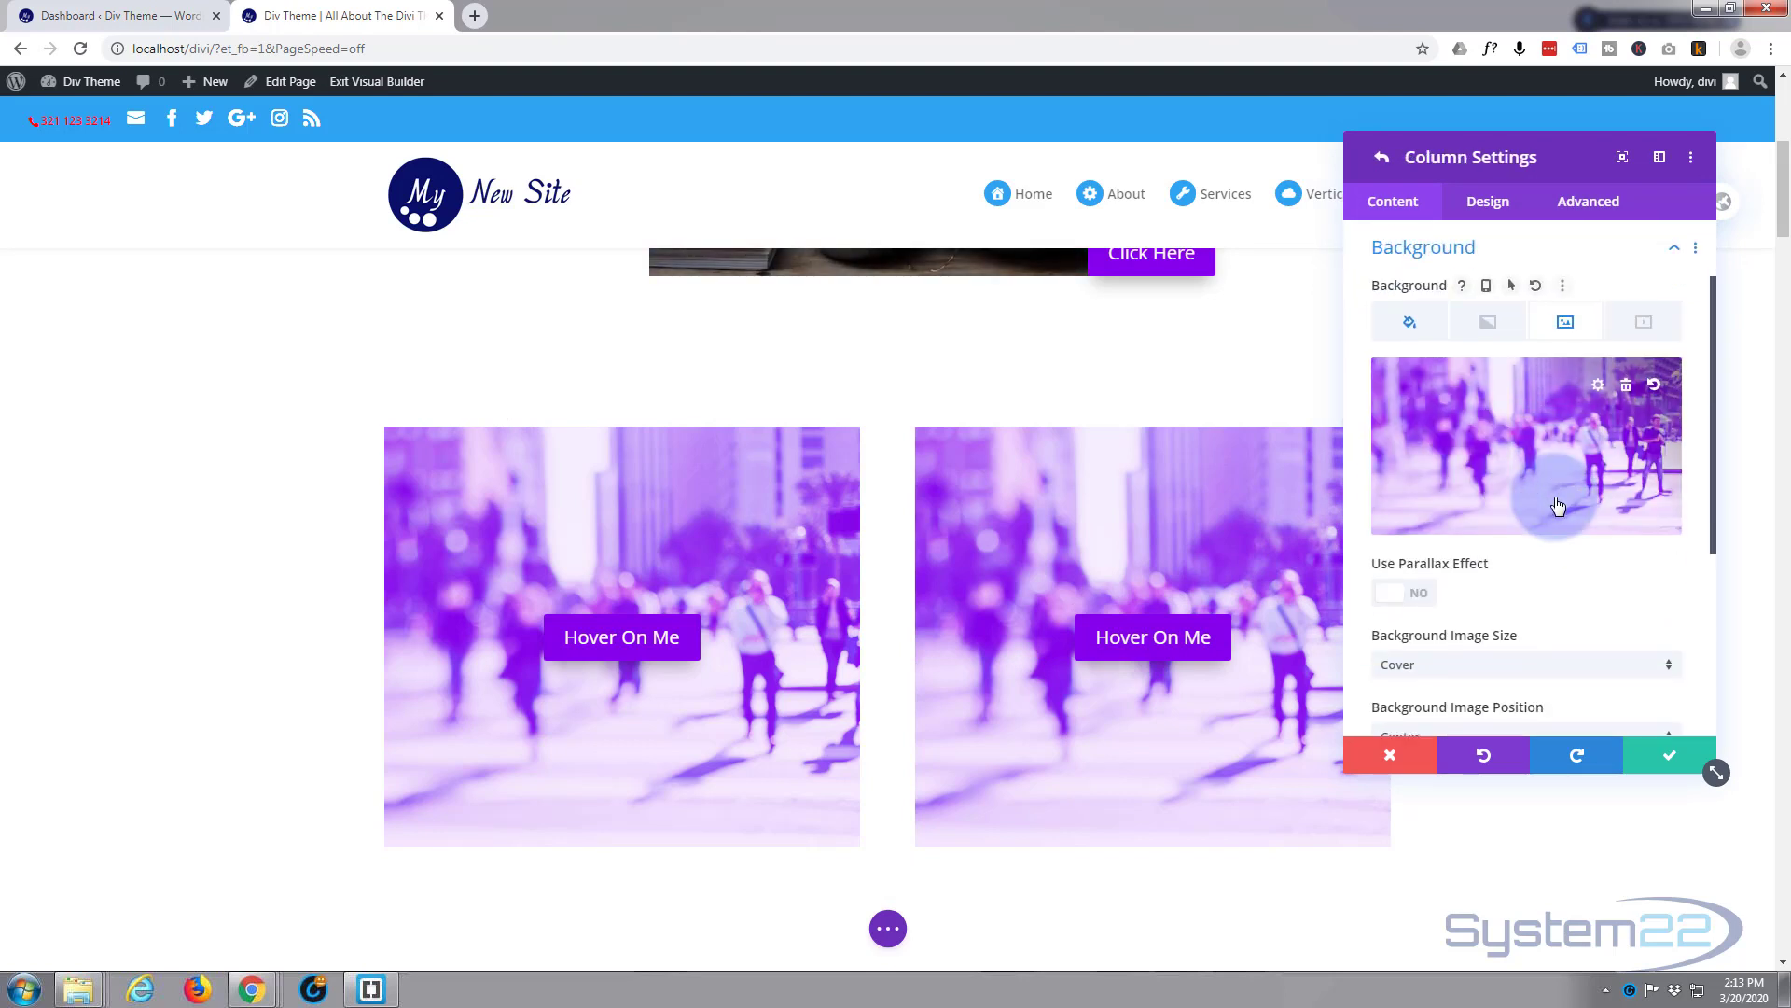
Turn on a separate hover value for the column's Opacity filter, leaving it at 100%
left_click(1487, 201)
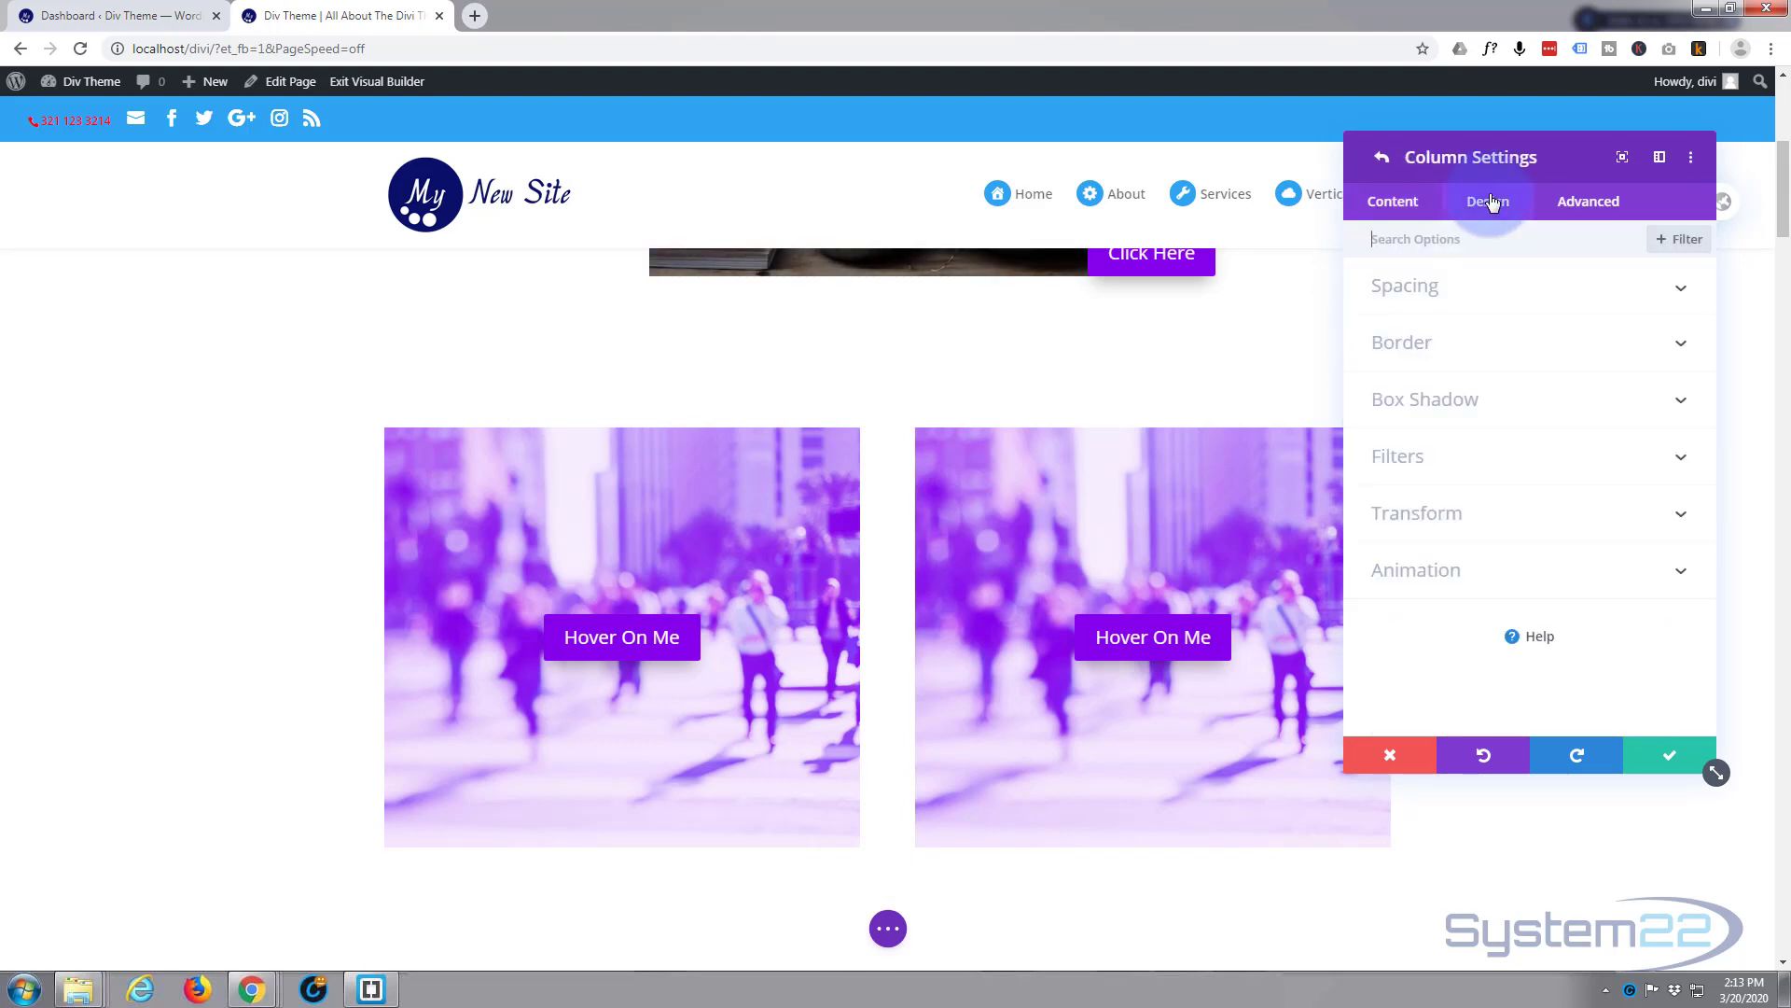
left_click(1547, 463)
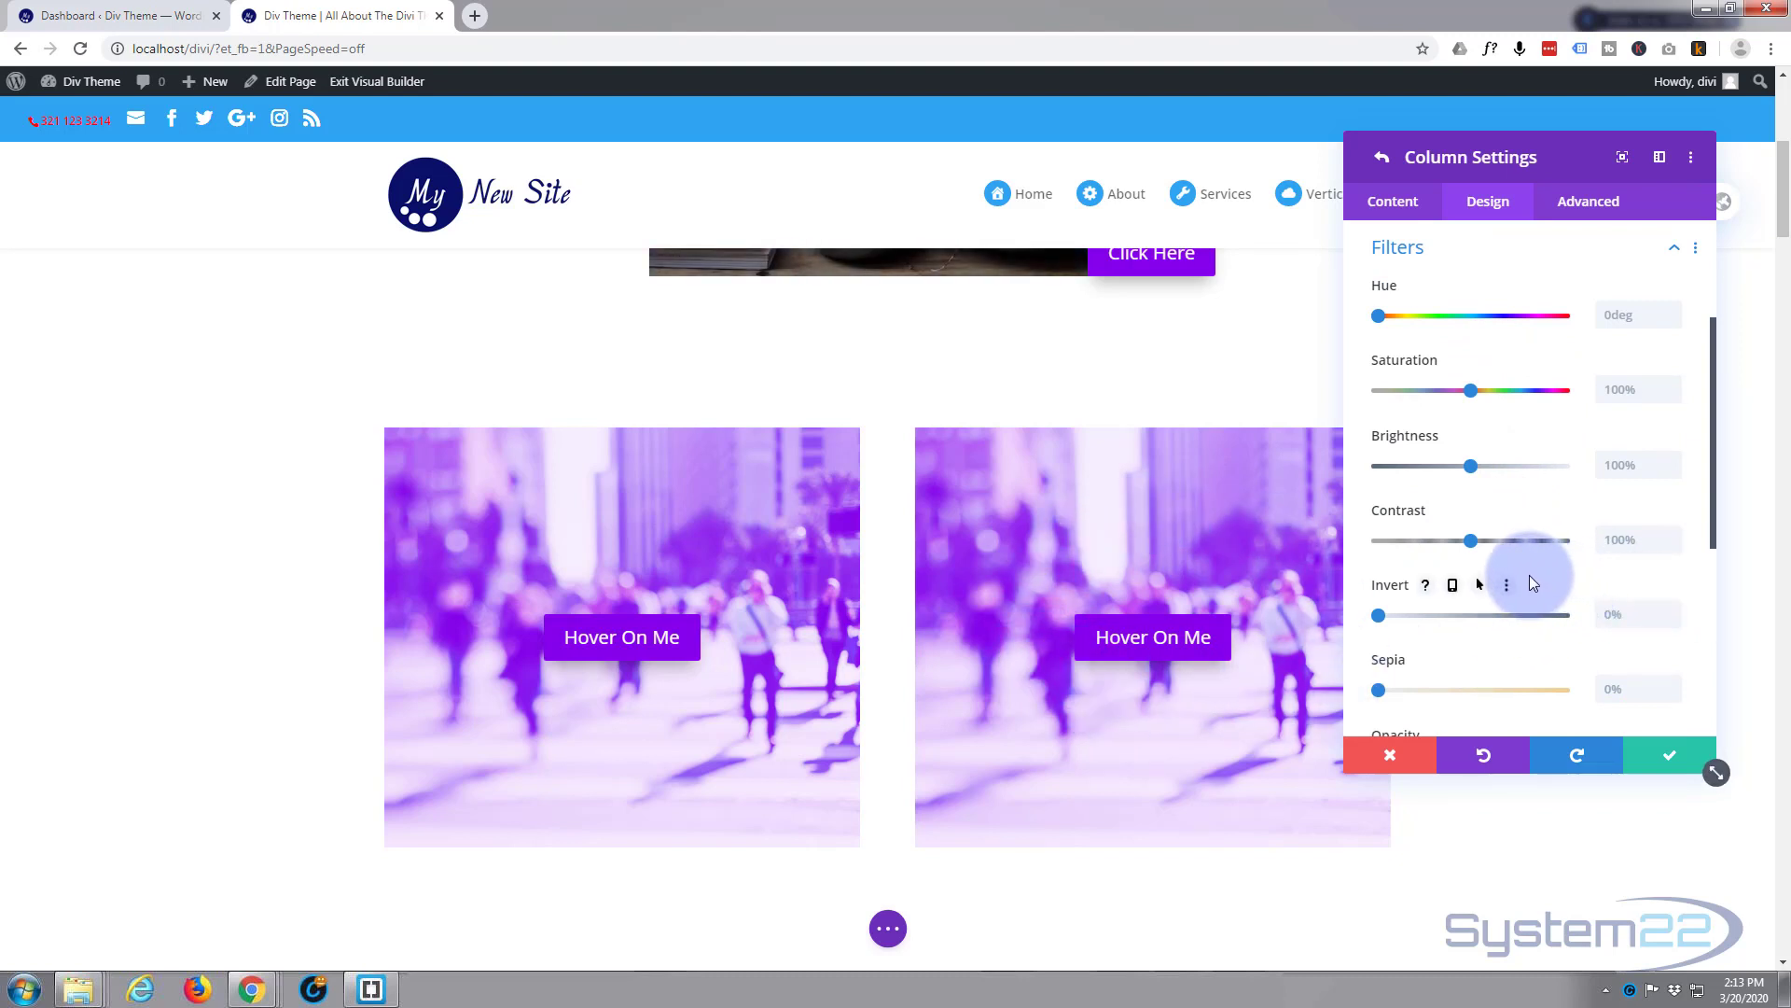
scroll(1530, 583, "down", 2)
scroll(1530, 574, "down", 1)
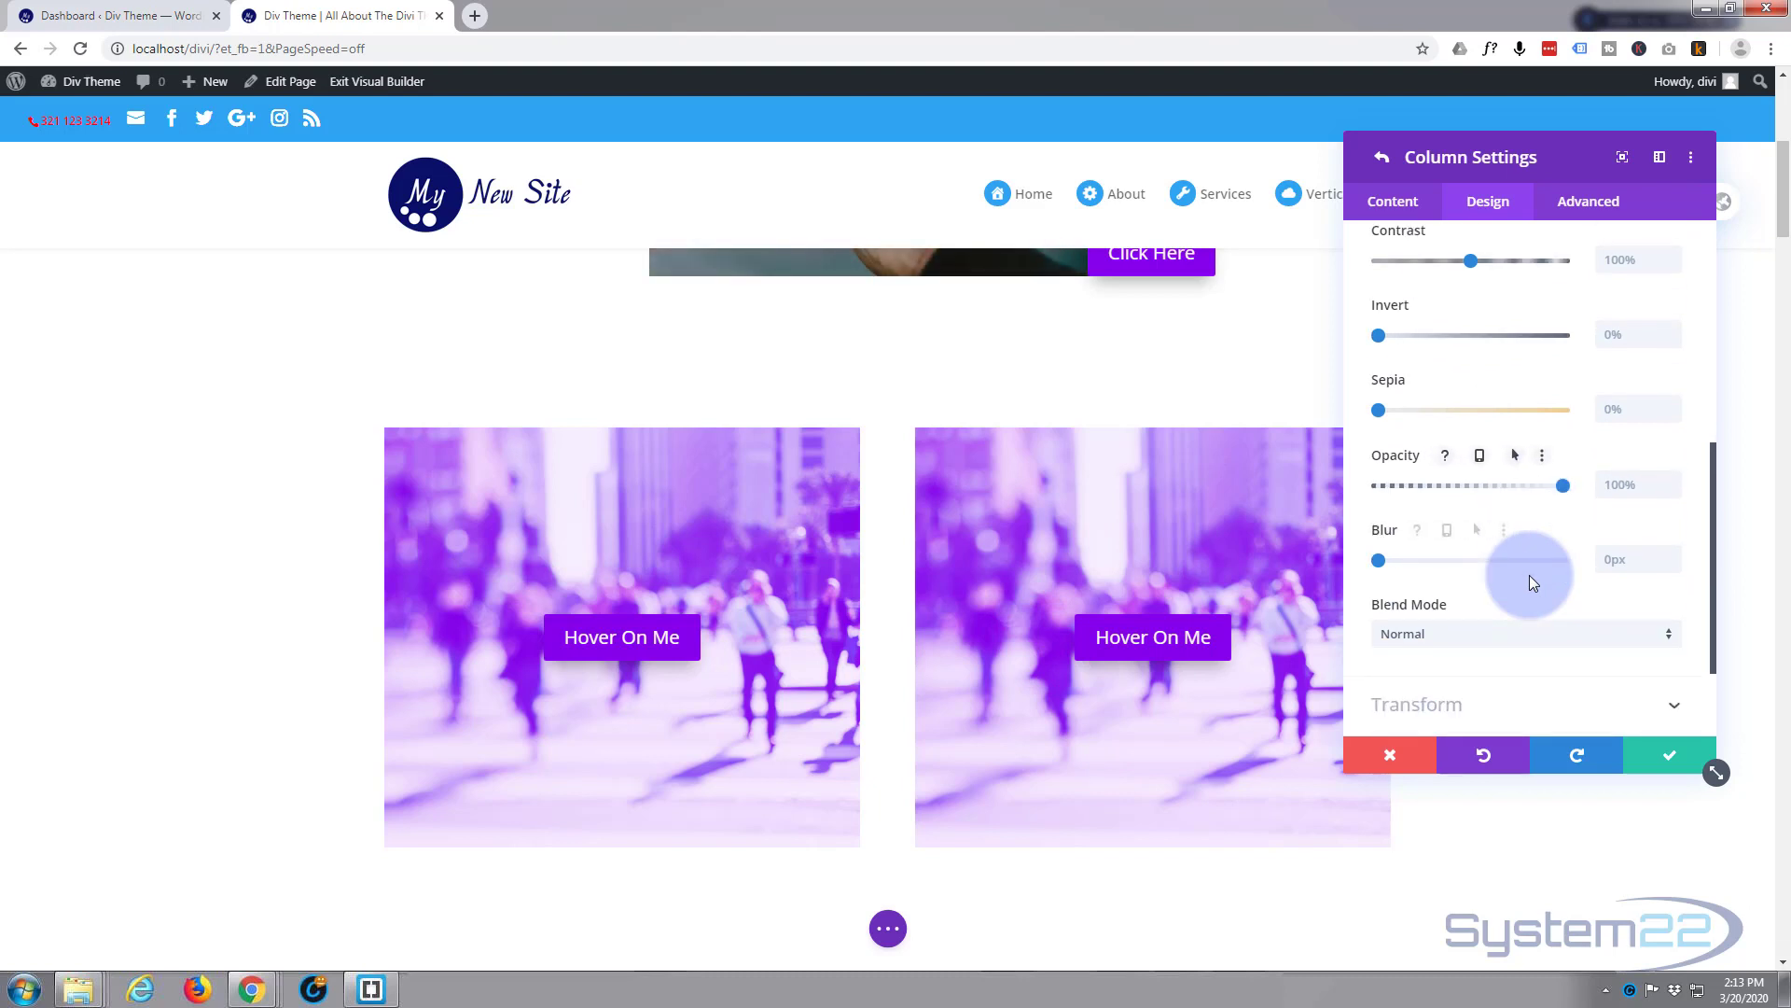
mouse_move(1397, 455)
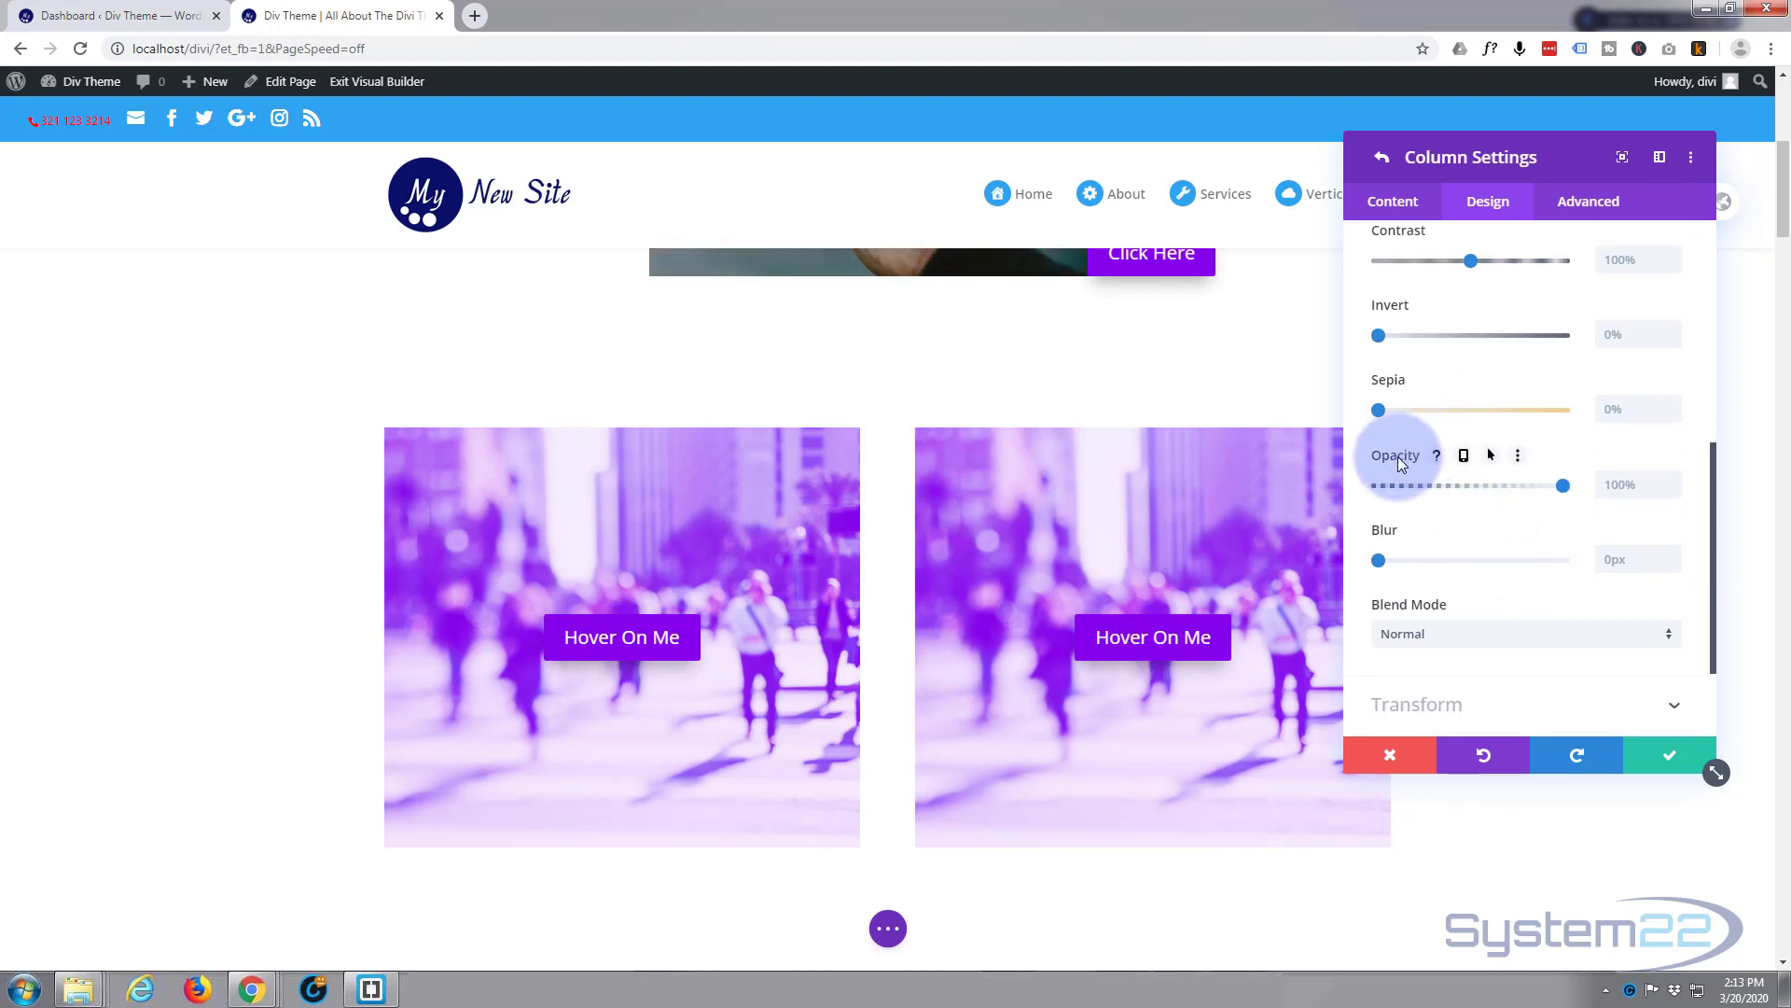
left_click(1490, 457)
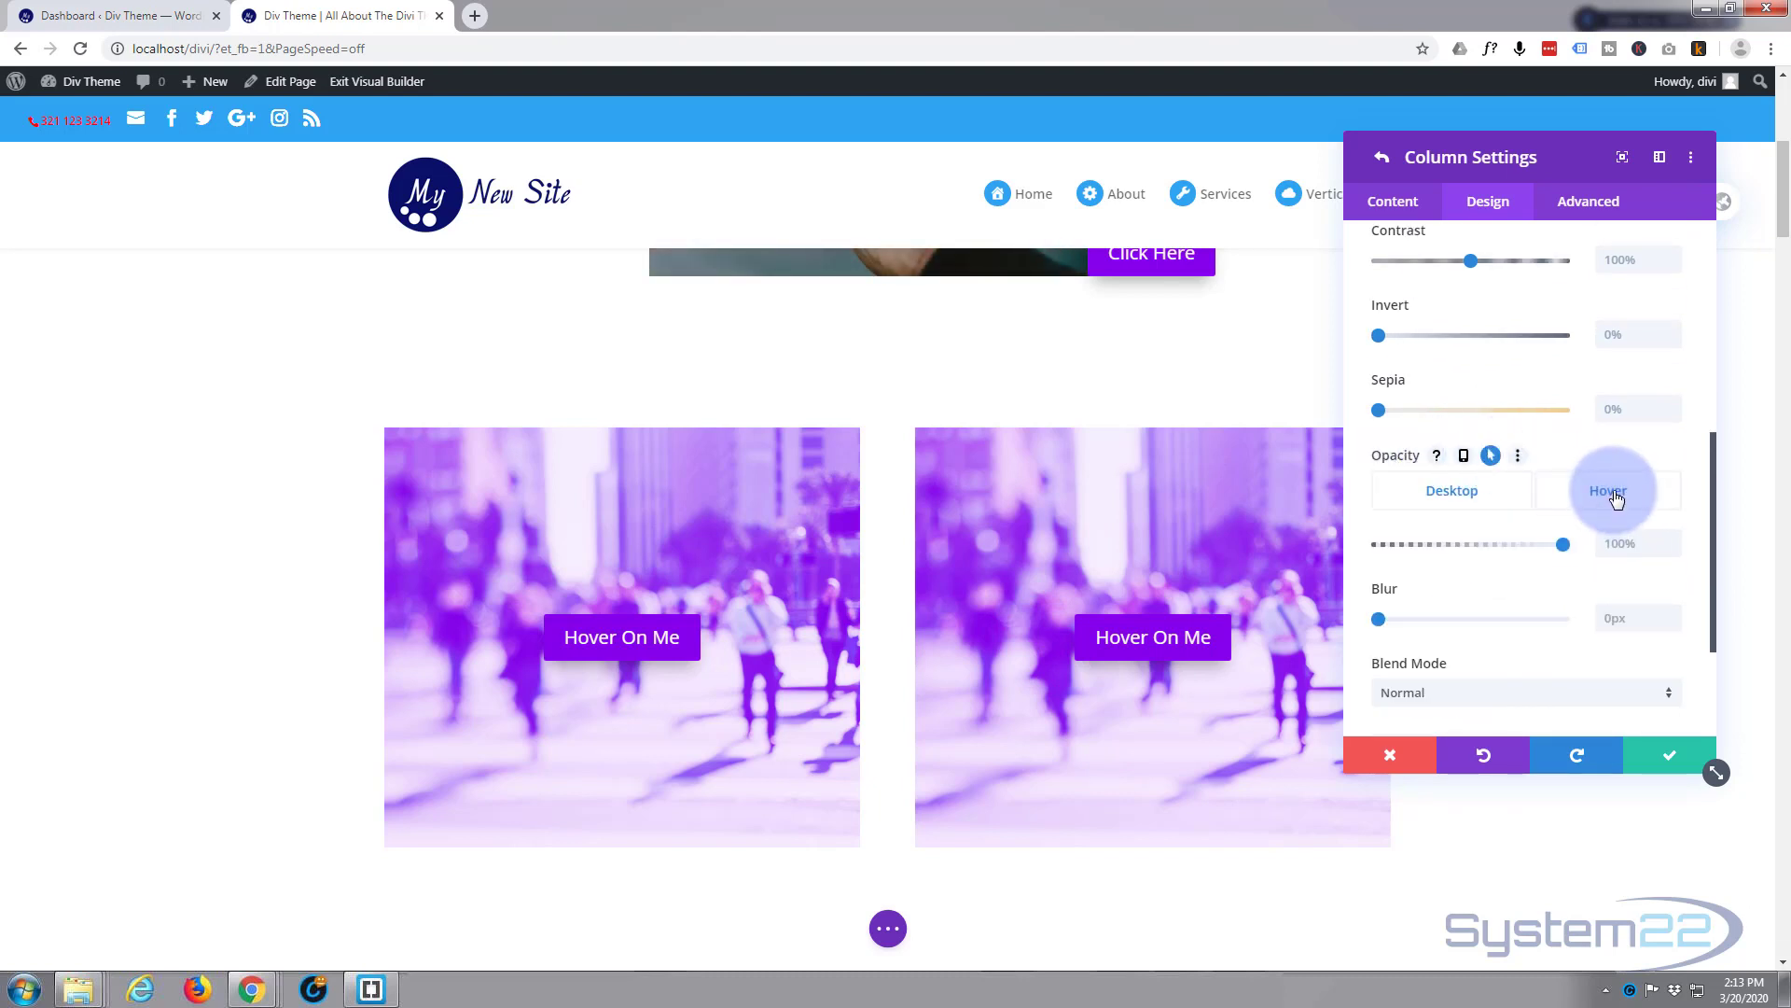
mouse_move(1586, 544)
left_mouse_down()
mouse_move(1362, 556)
mouse_move(1564, 549)
left_mouse_up()
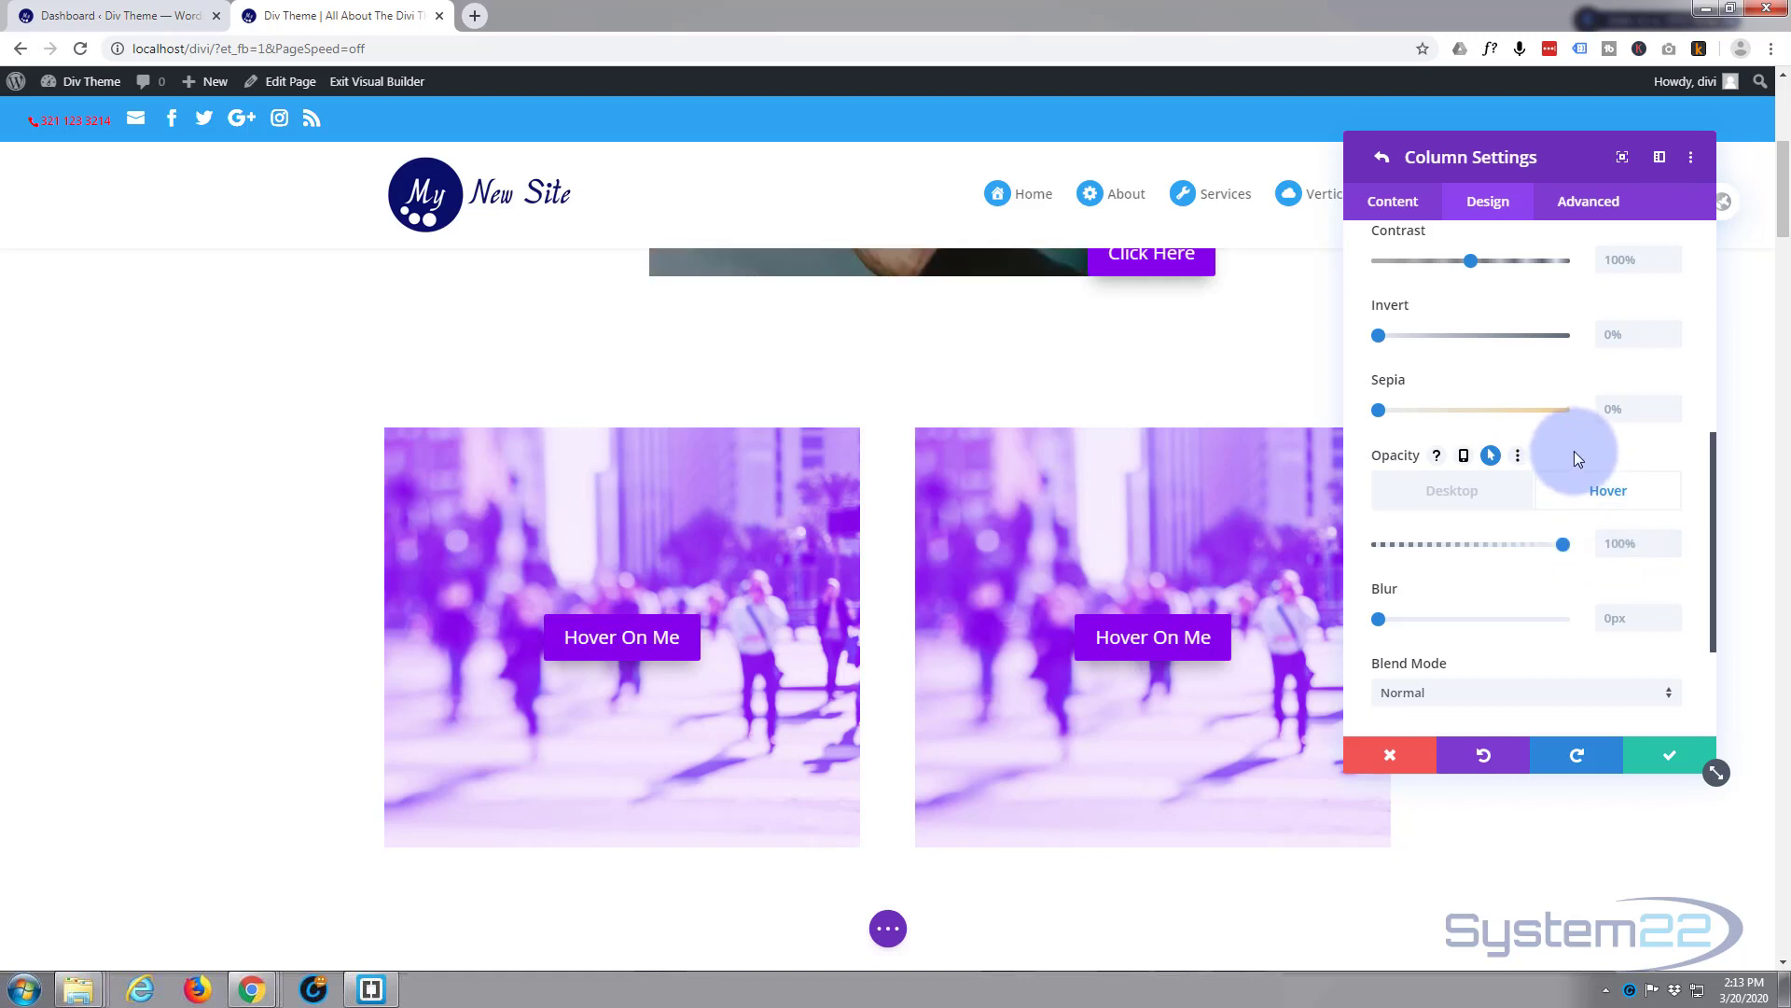
left_click(1396, 203)
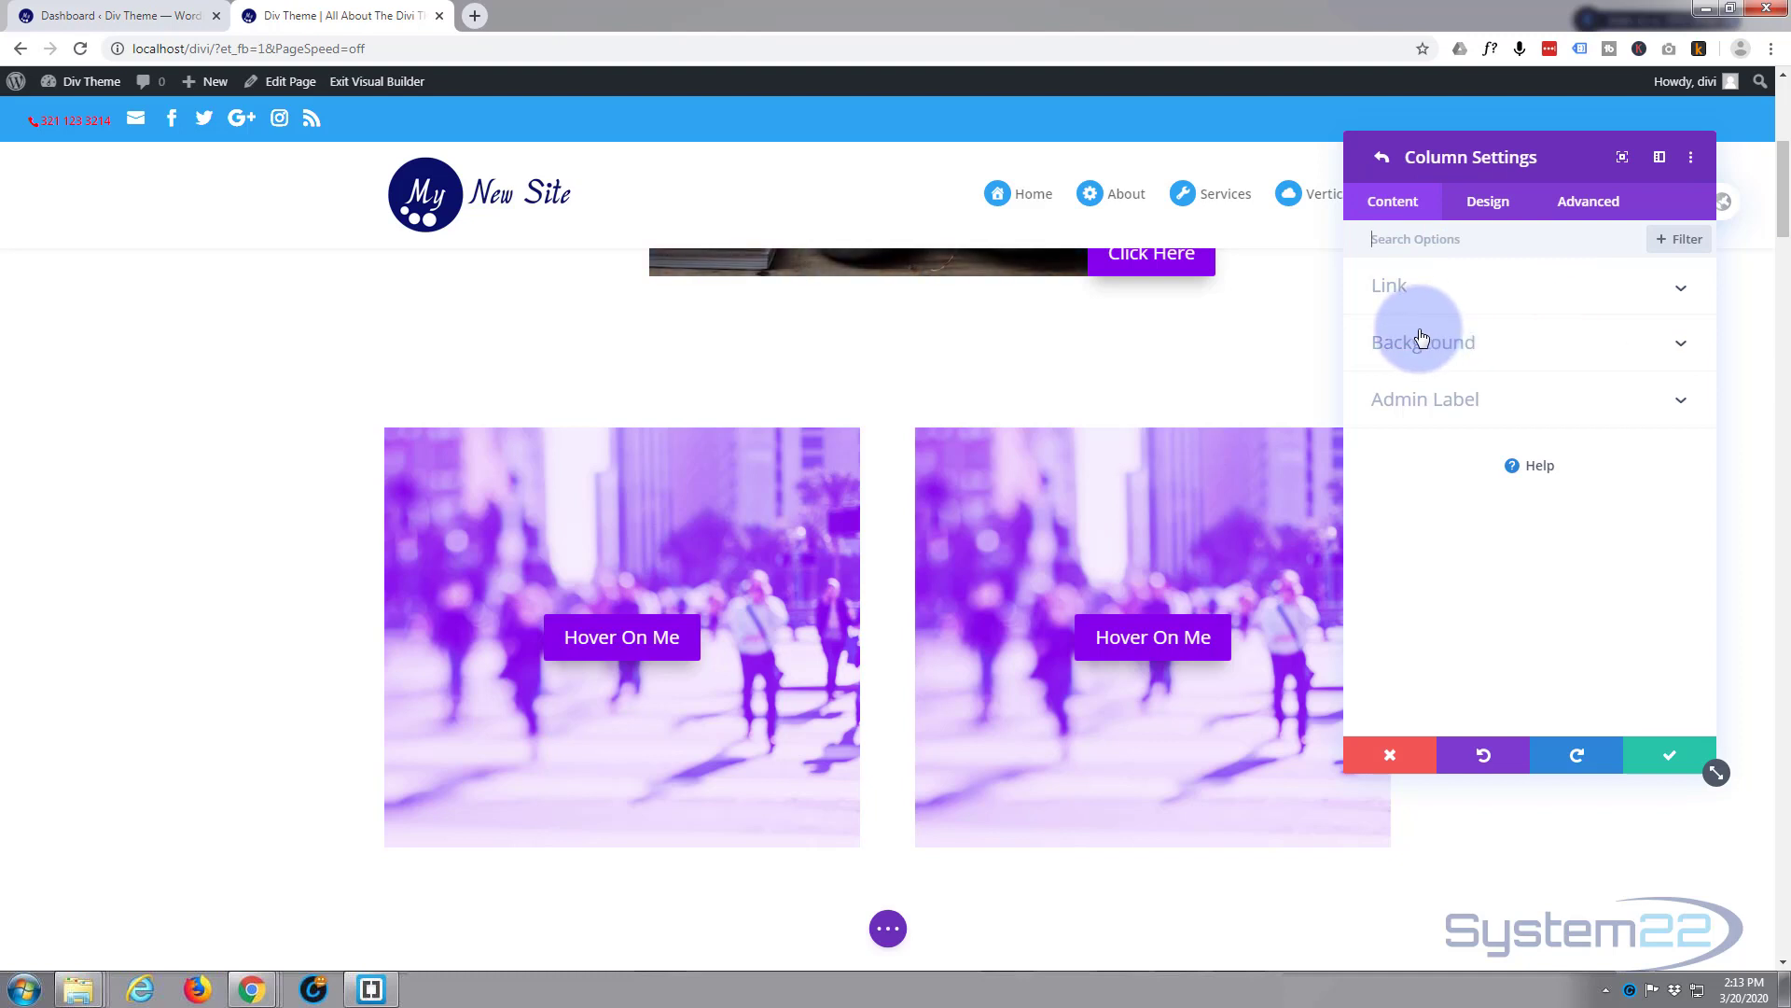
Enable a hover background on the column and delete its hover background image
left_click(1527, 350)
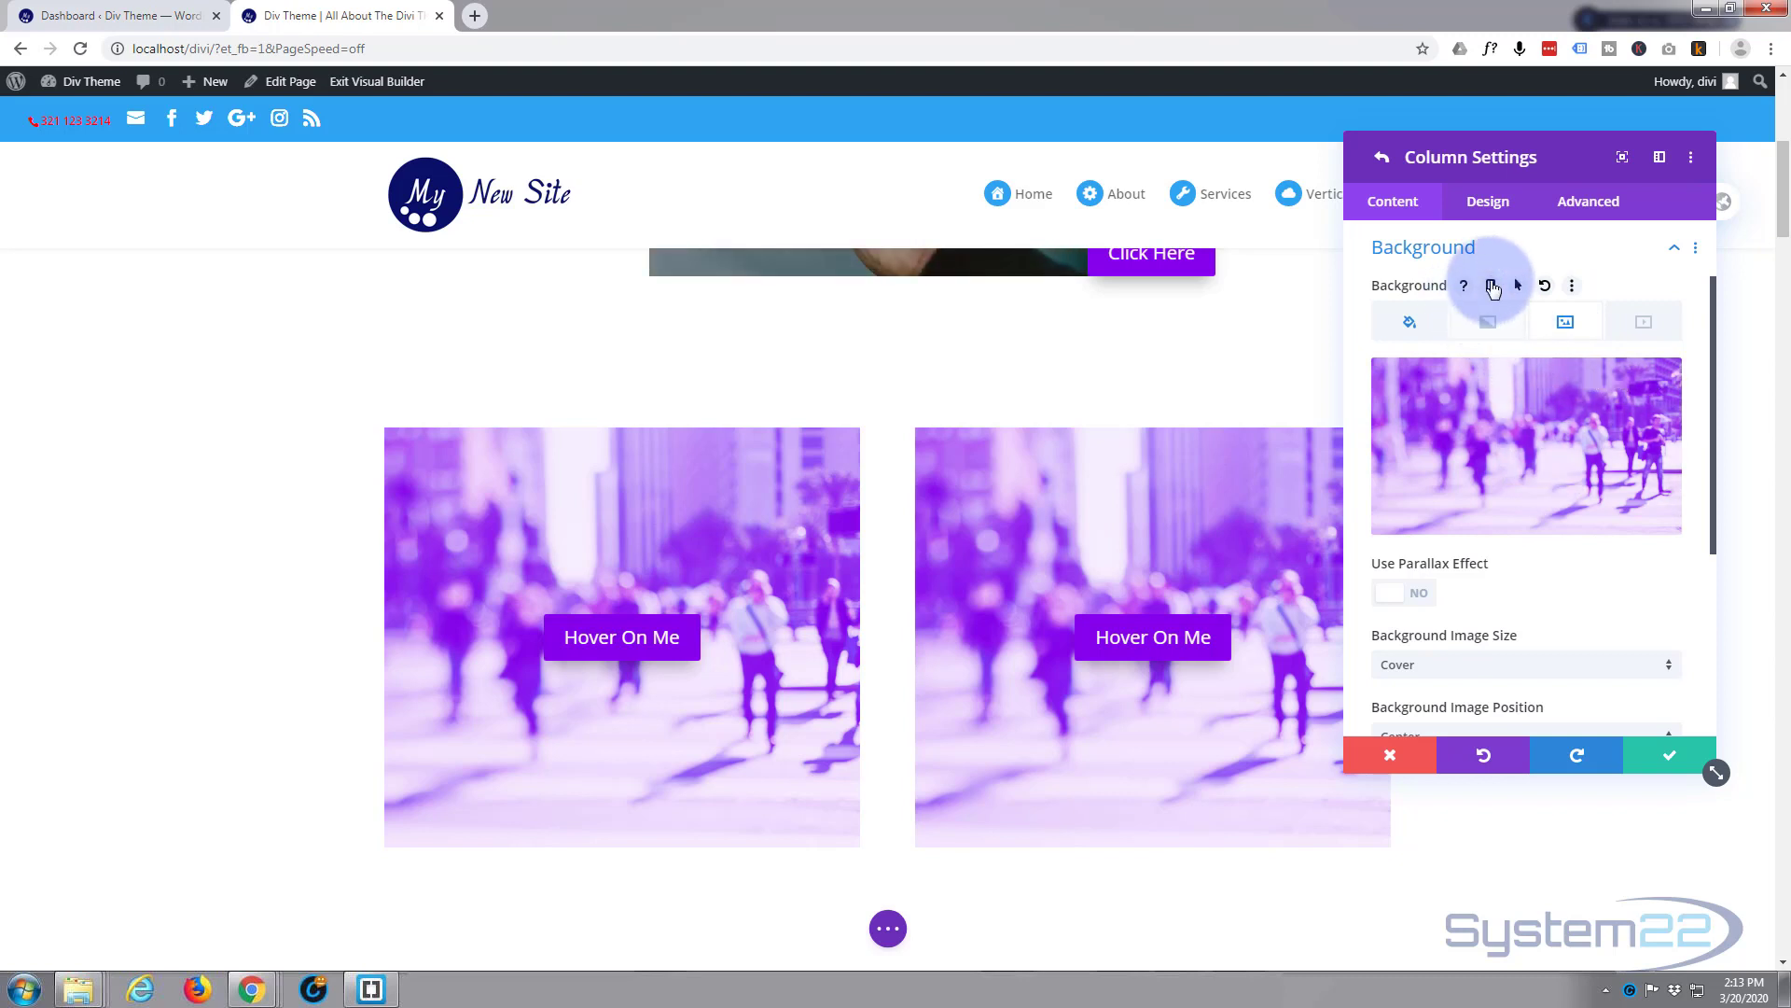
left_click(1516, 287)
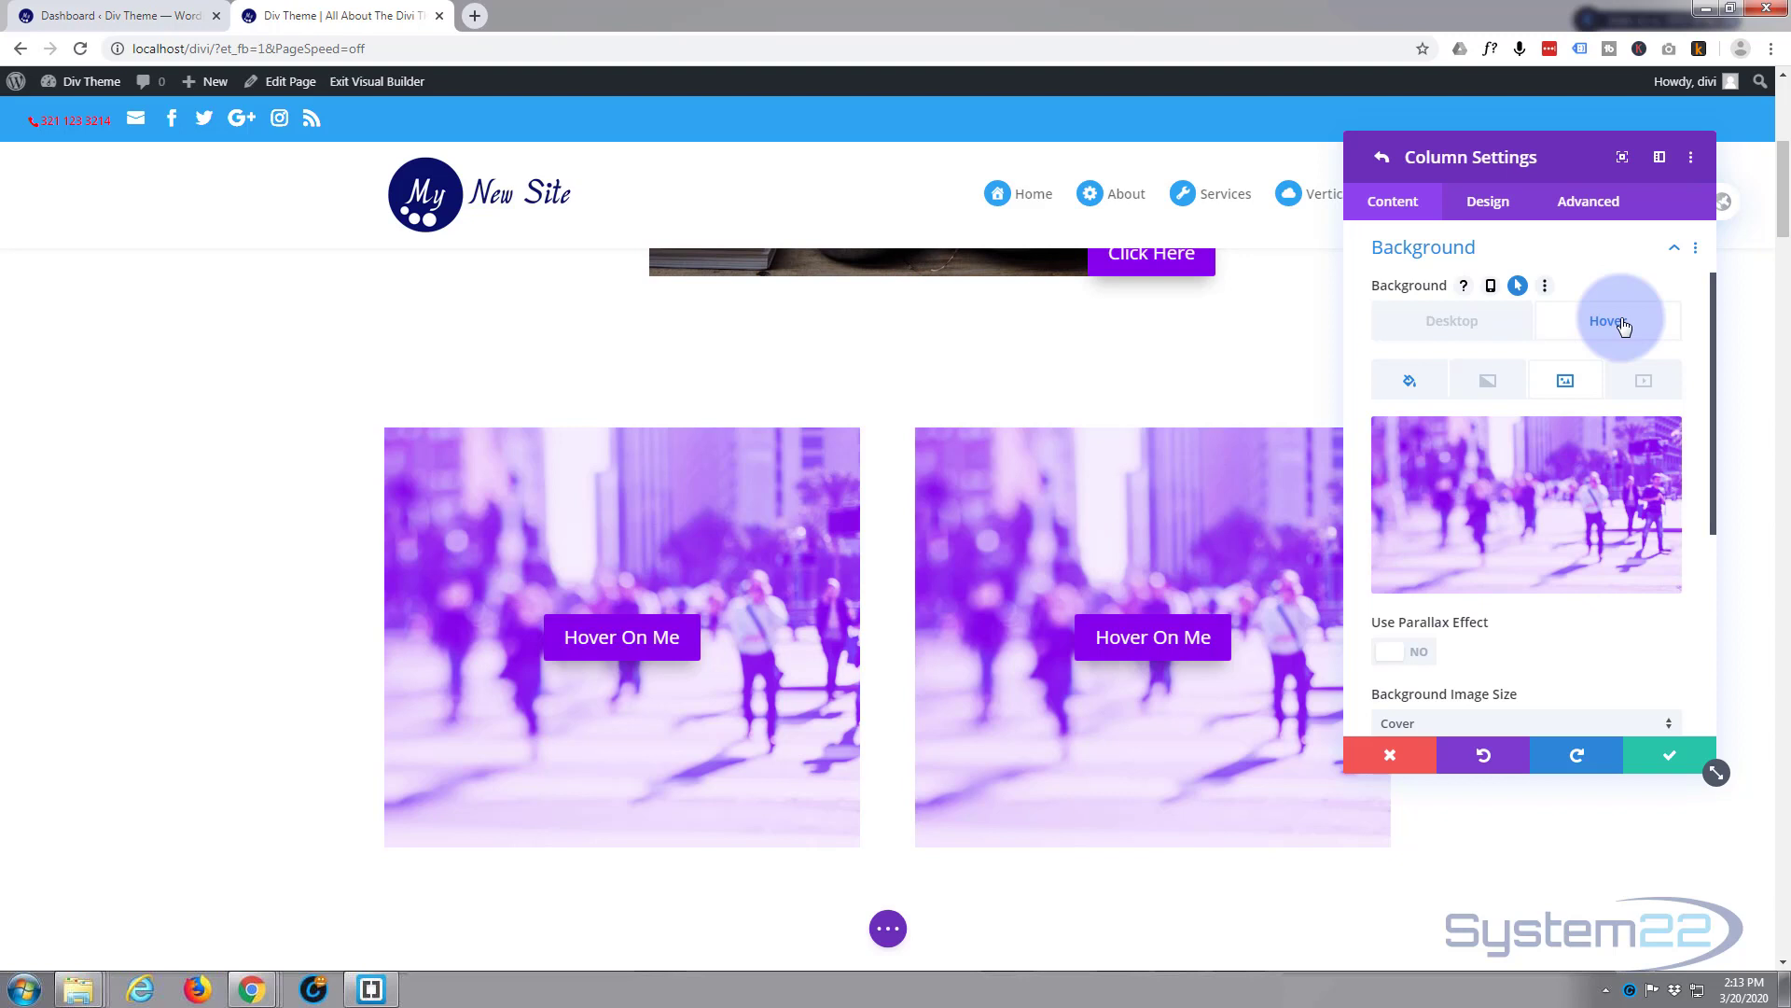
left_click(1654, 448)
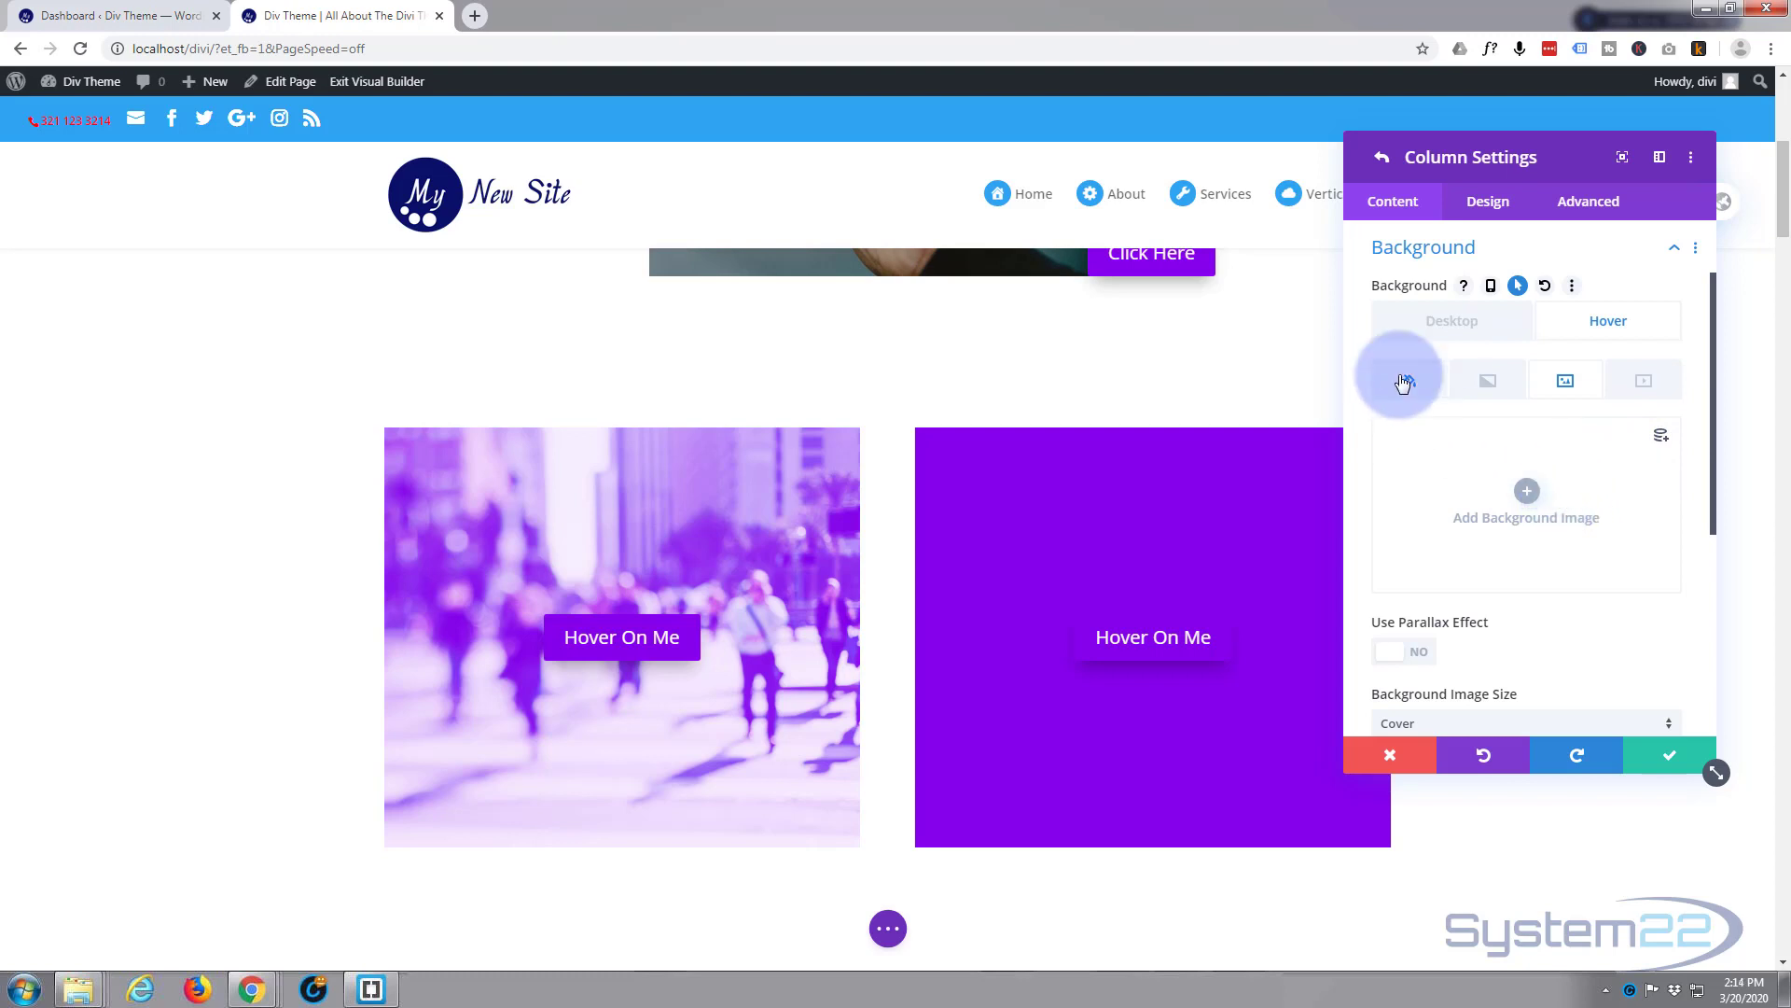
Set the hover background colour's alpha to 0 so it is fully transparent
left_click(1409, 382)
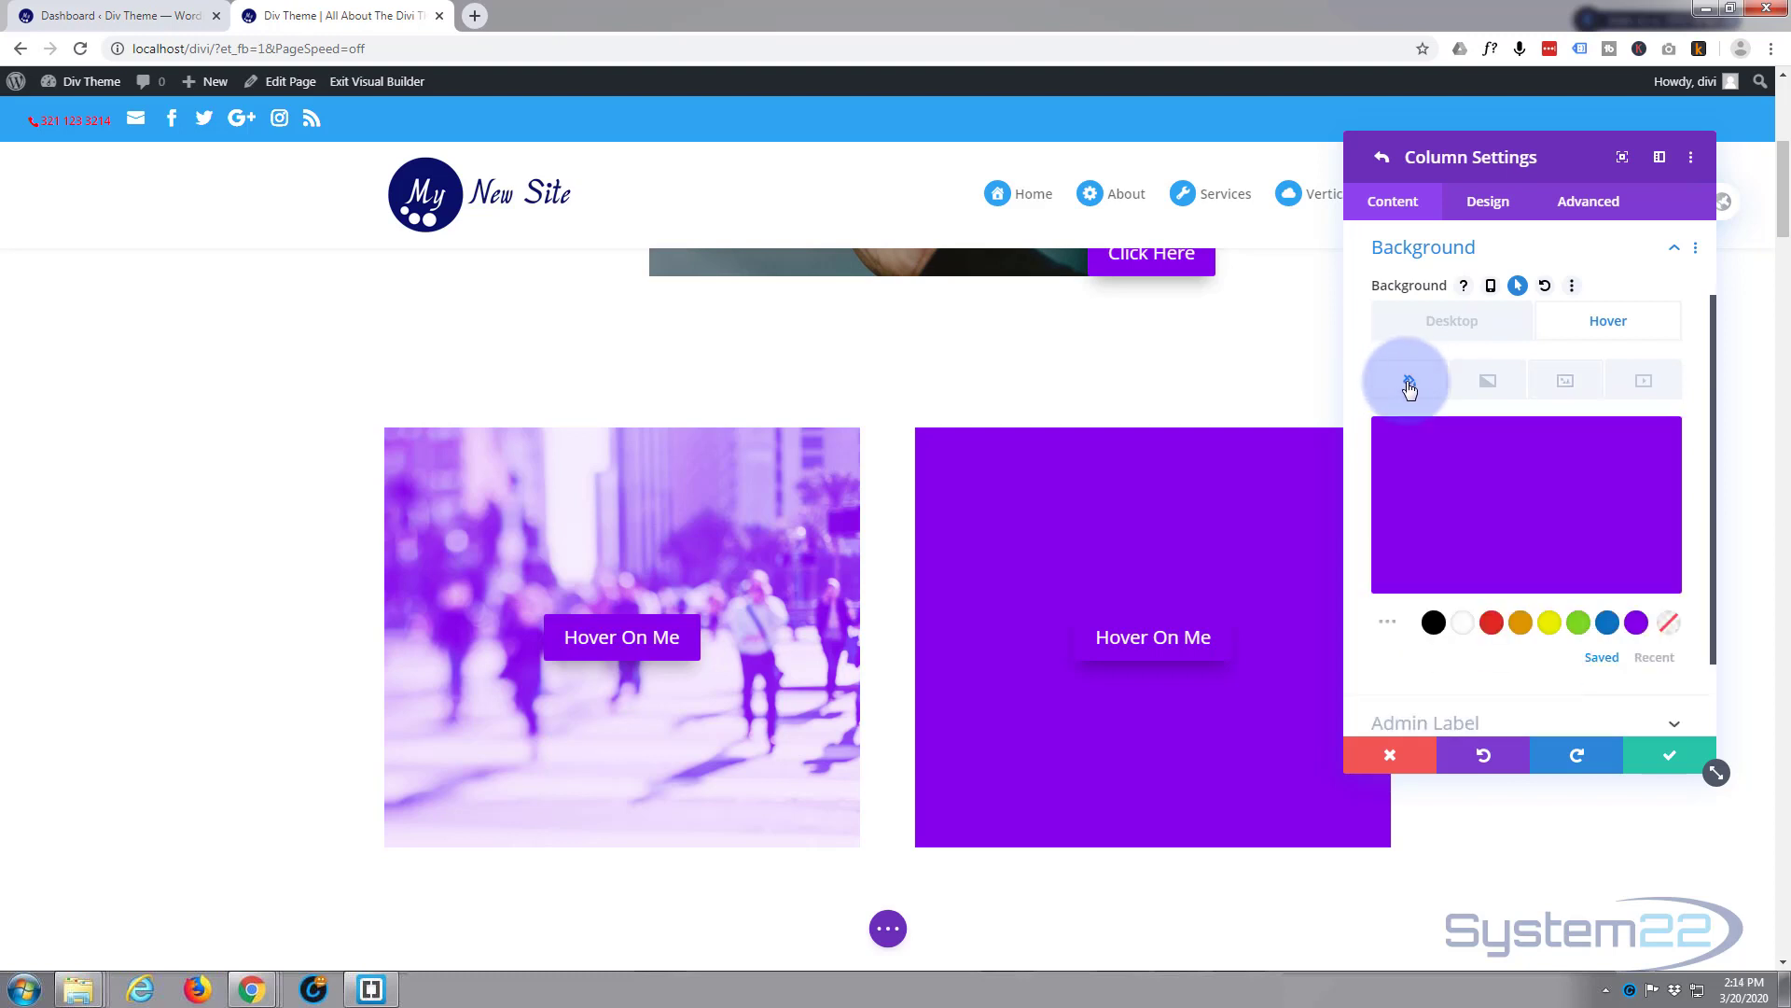
left_click(1480, 508)
left_click(1658, 446)
left_click_drag(1659, 446, 1670, 602)
left_click(1673, 606)
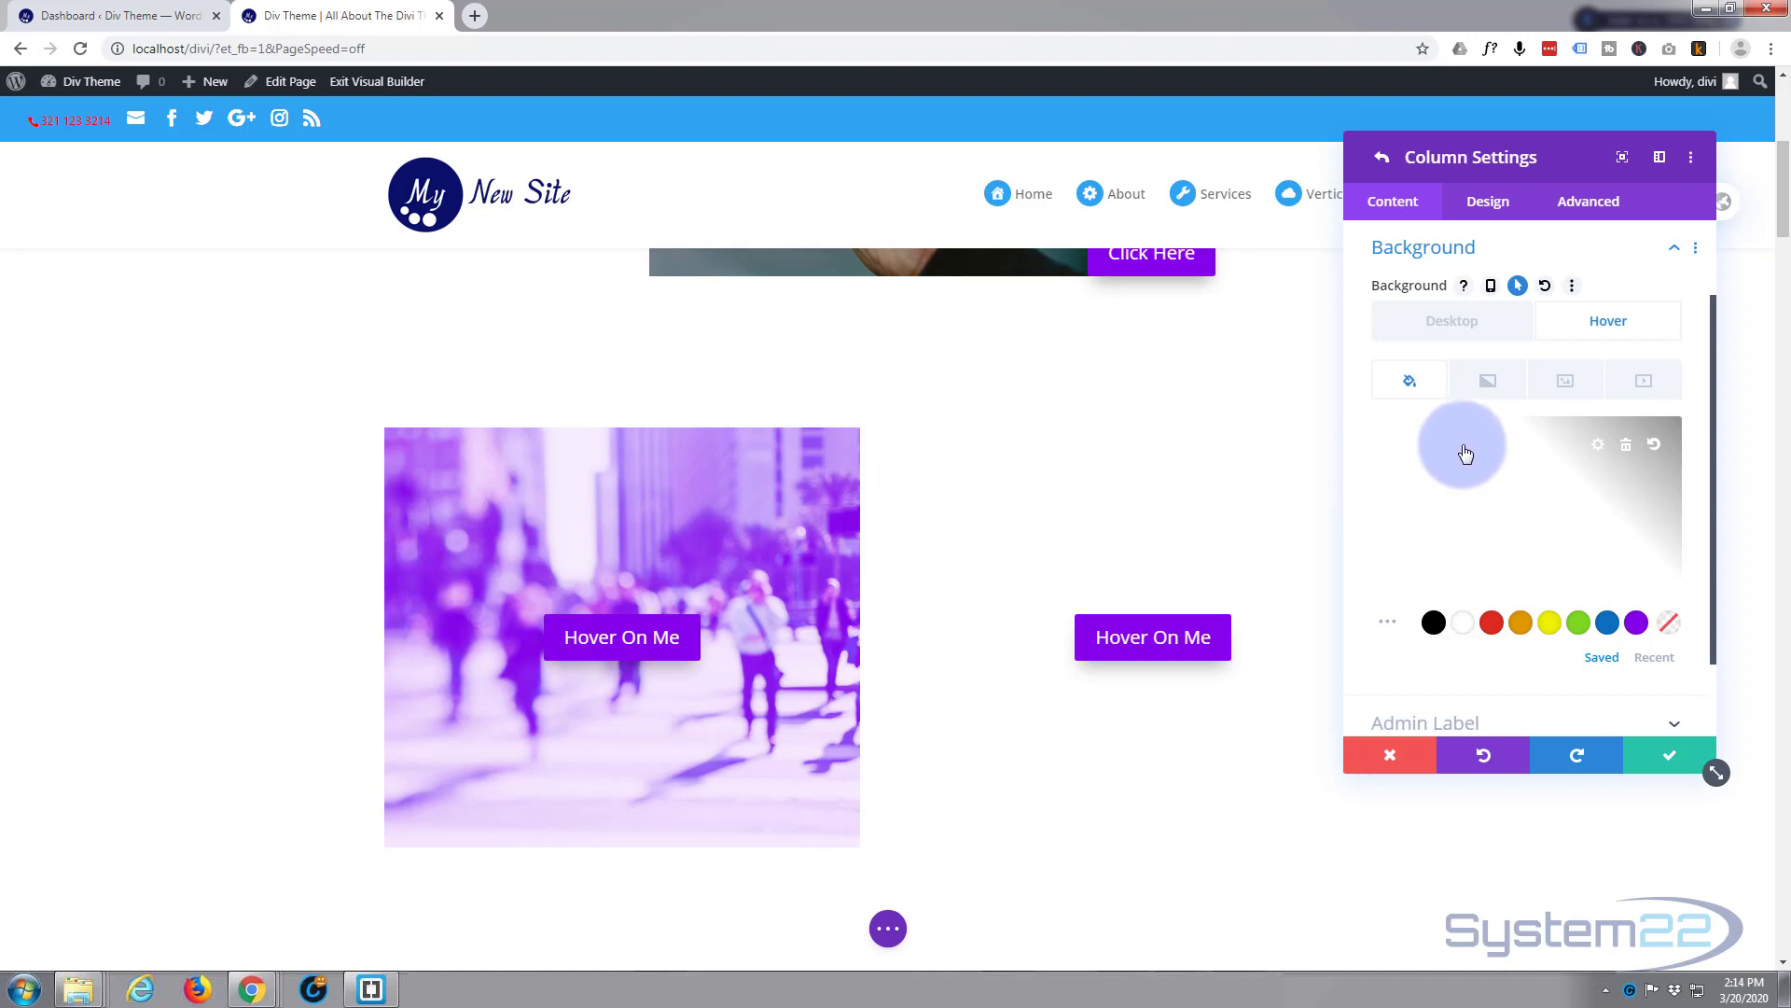
left_click(1451, 321)
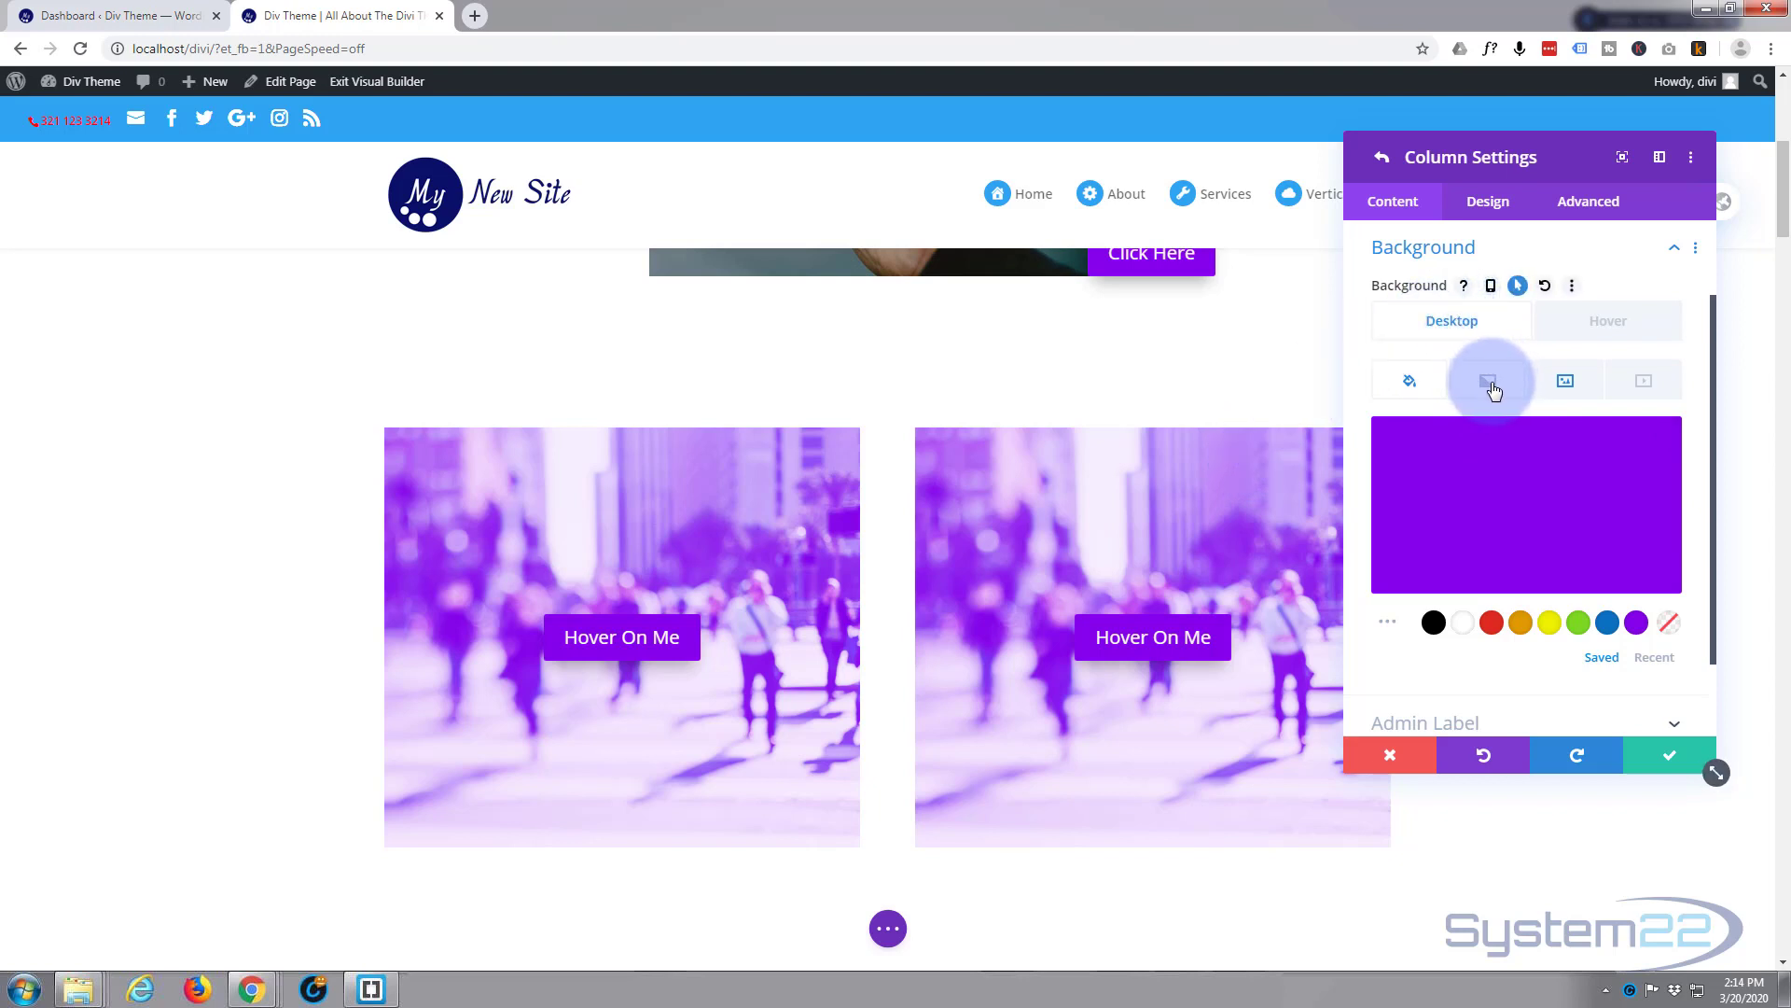
Set the column's Transition Duration to 1000ms
left_click(1584, 211)
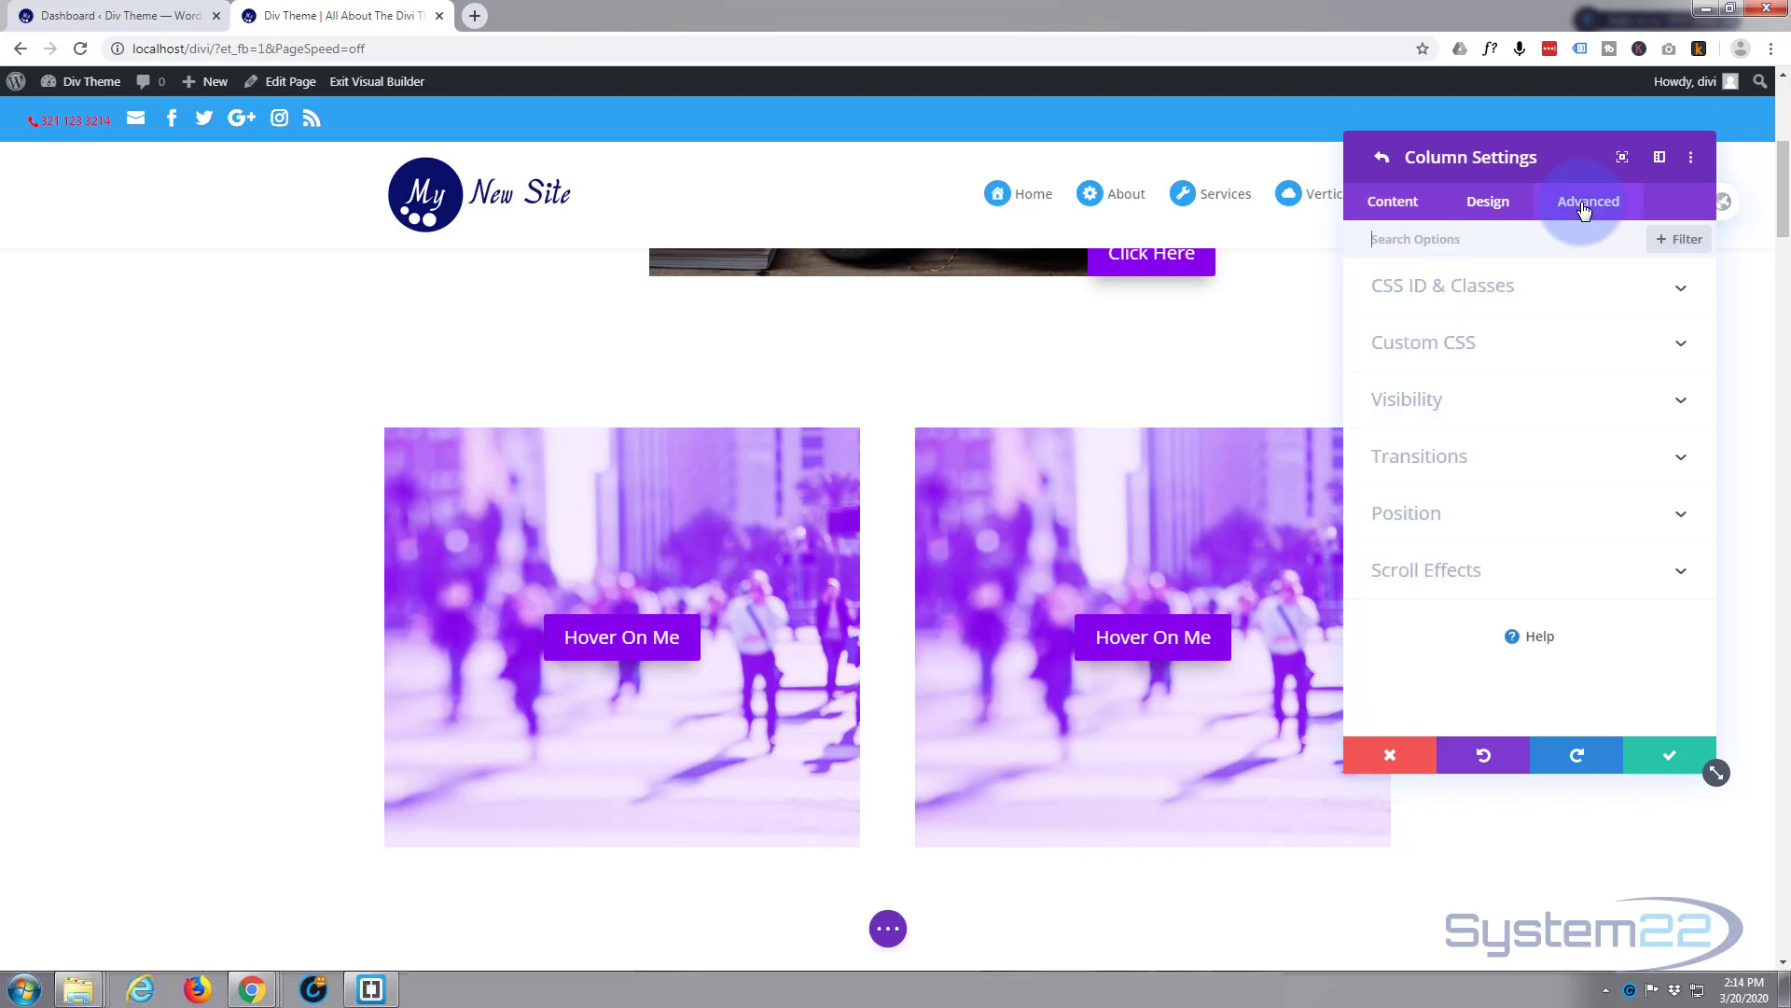
left_click(1523, 456)
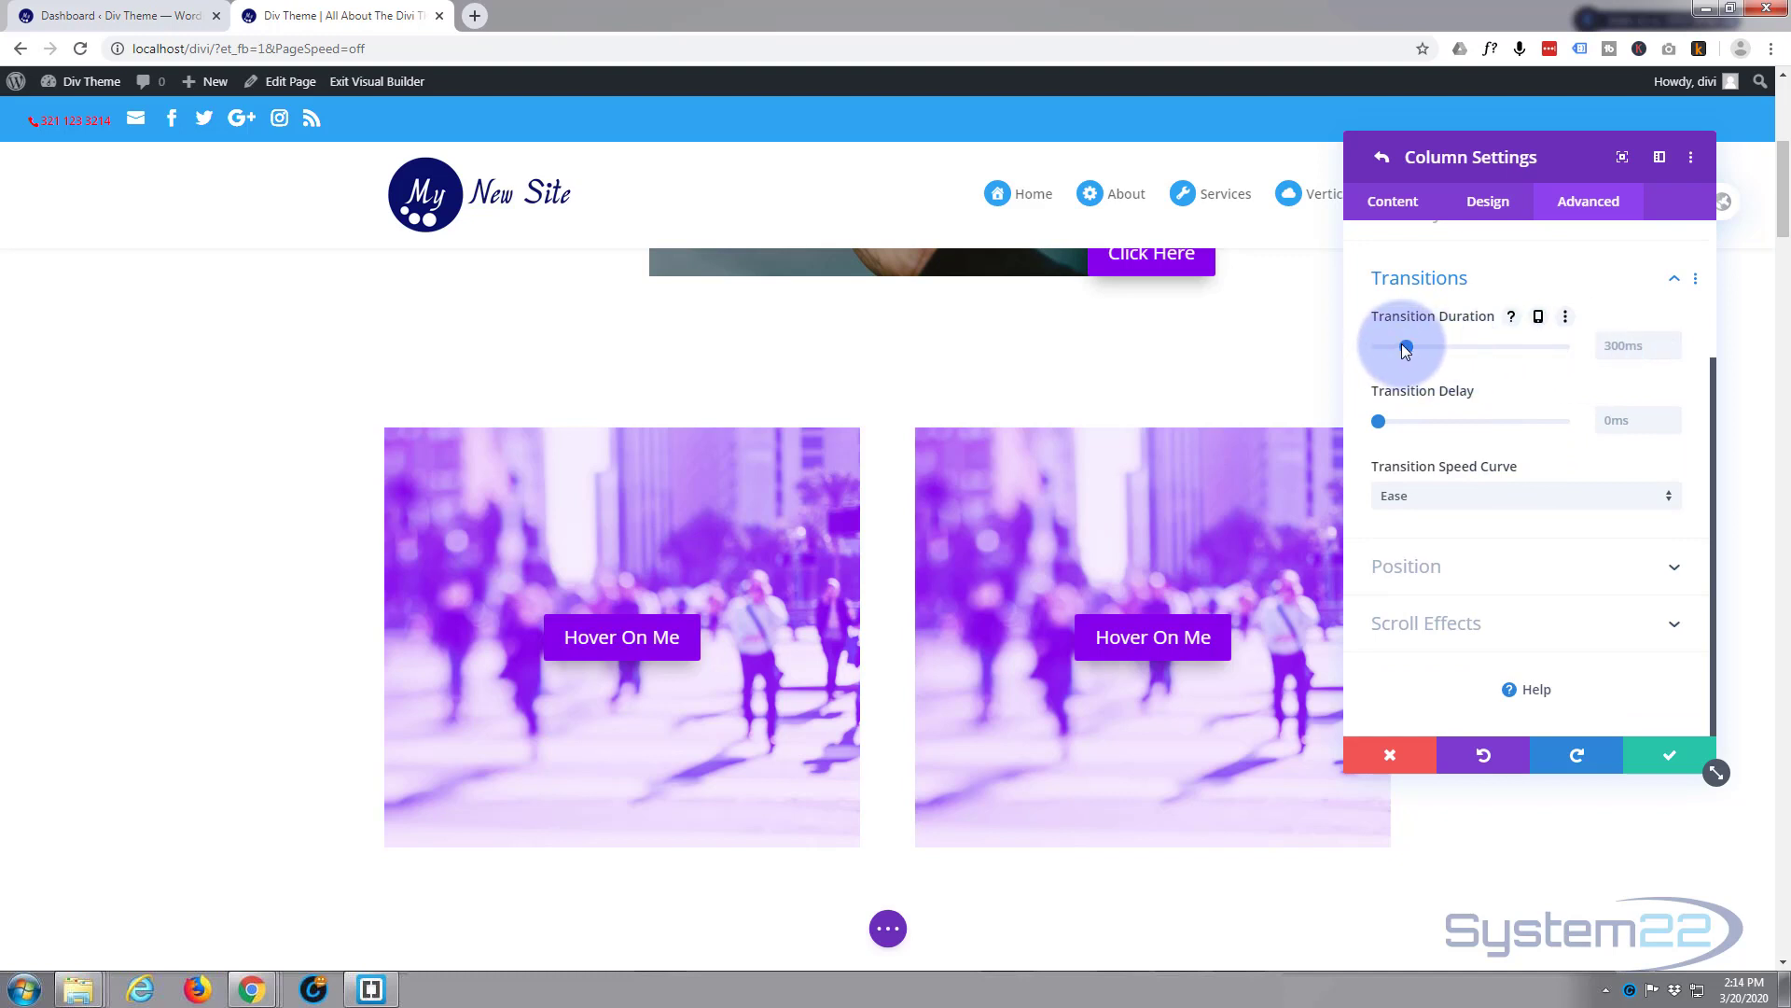
left_click_drag(1406, 347, 1470, 347)
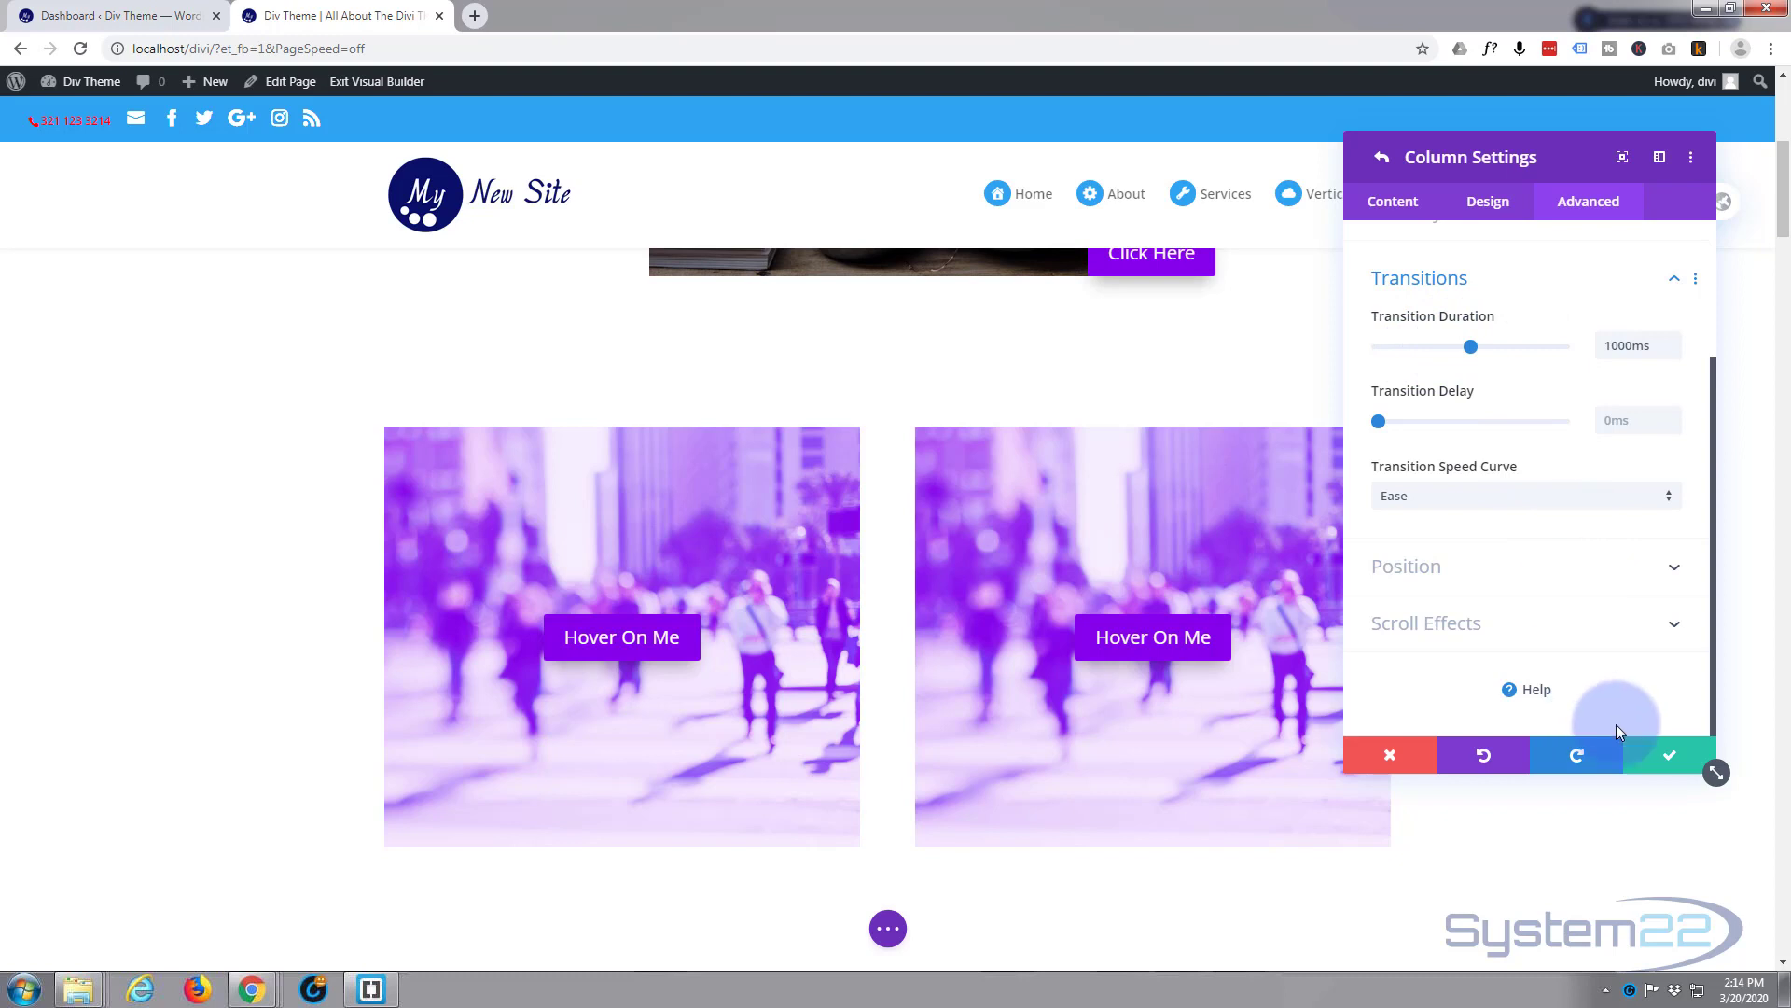
Save the column and row settings, save the page, and exit the Visual Builder
left_click(1667, 763)
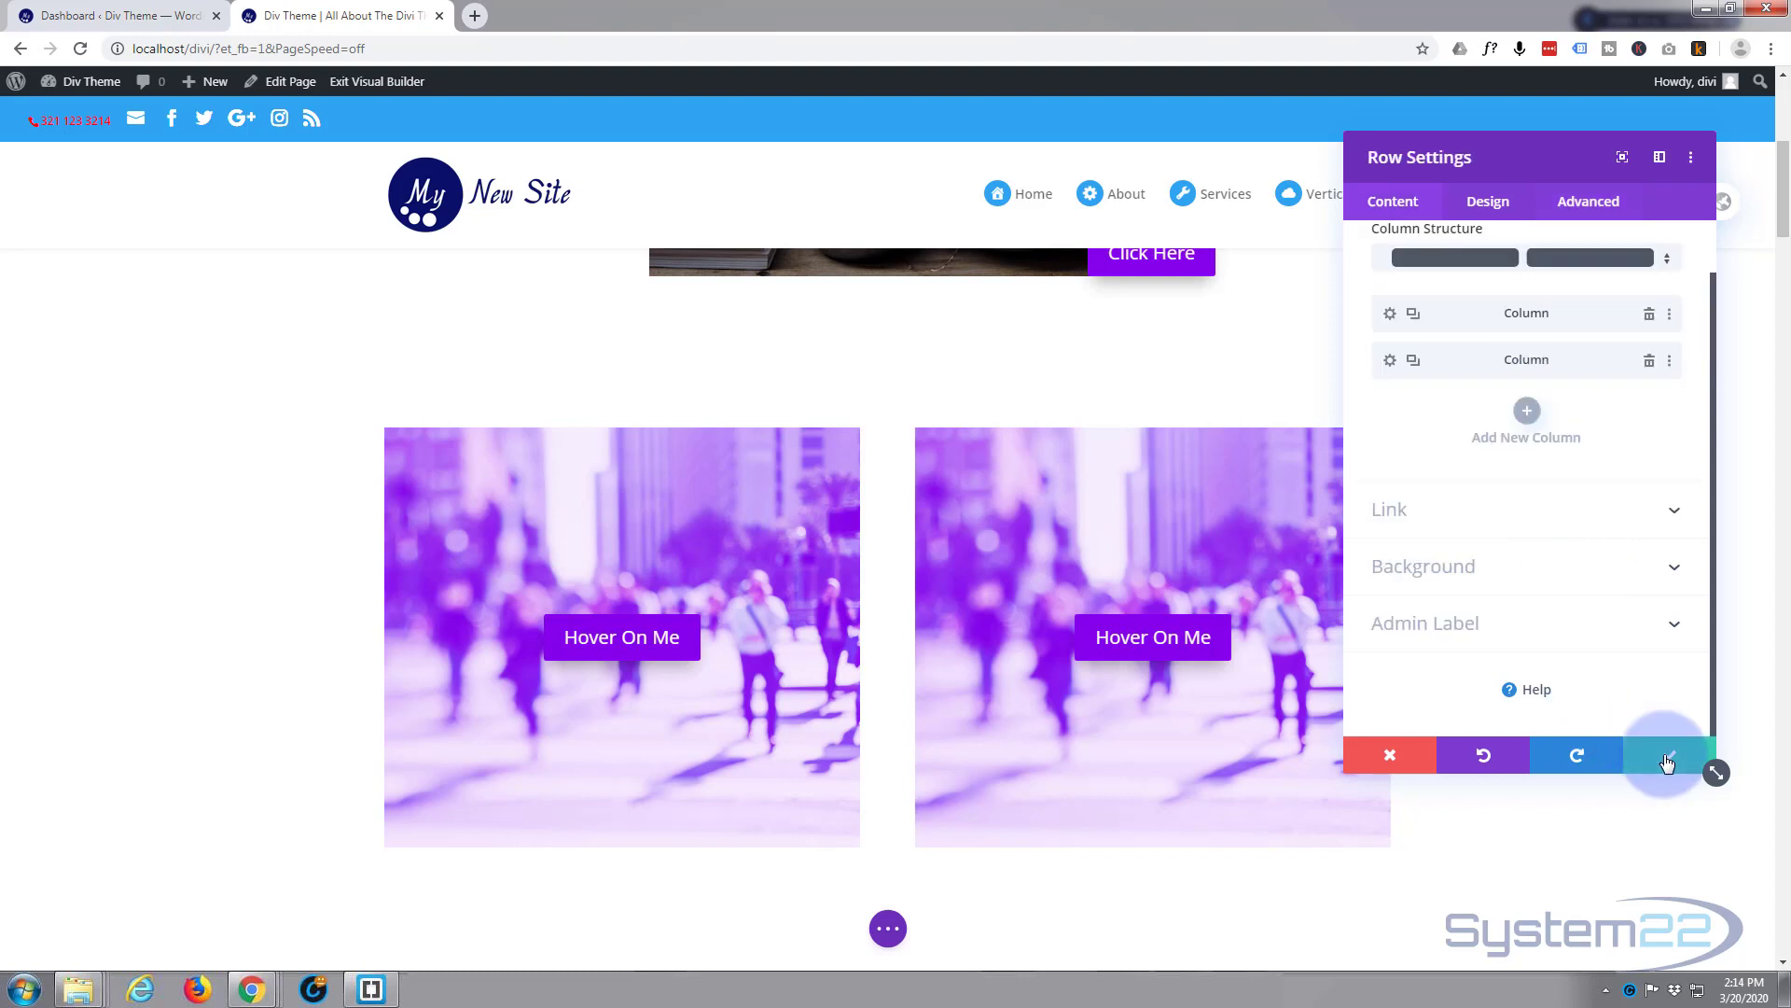
left_click(1667, 763)
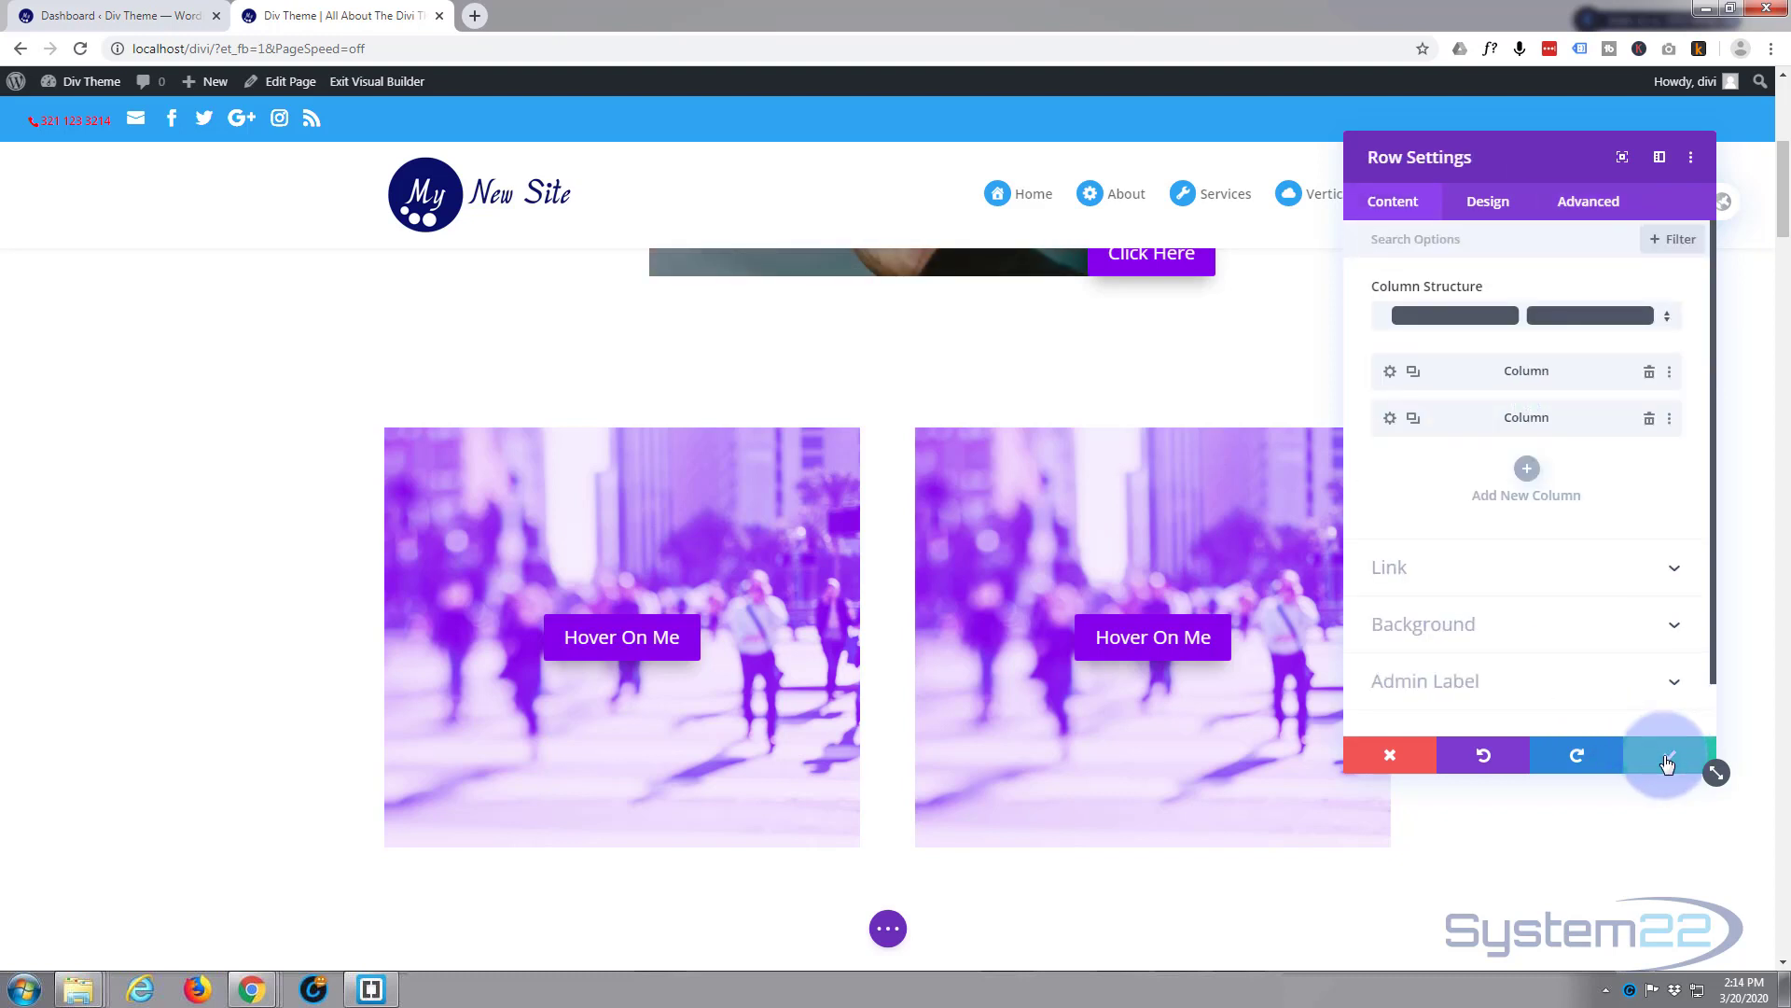
left_click(894, 937)
left_click(1721, 929)
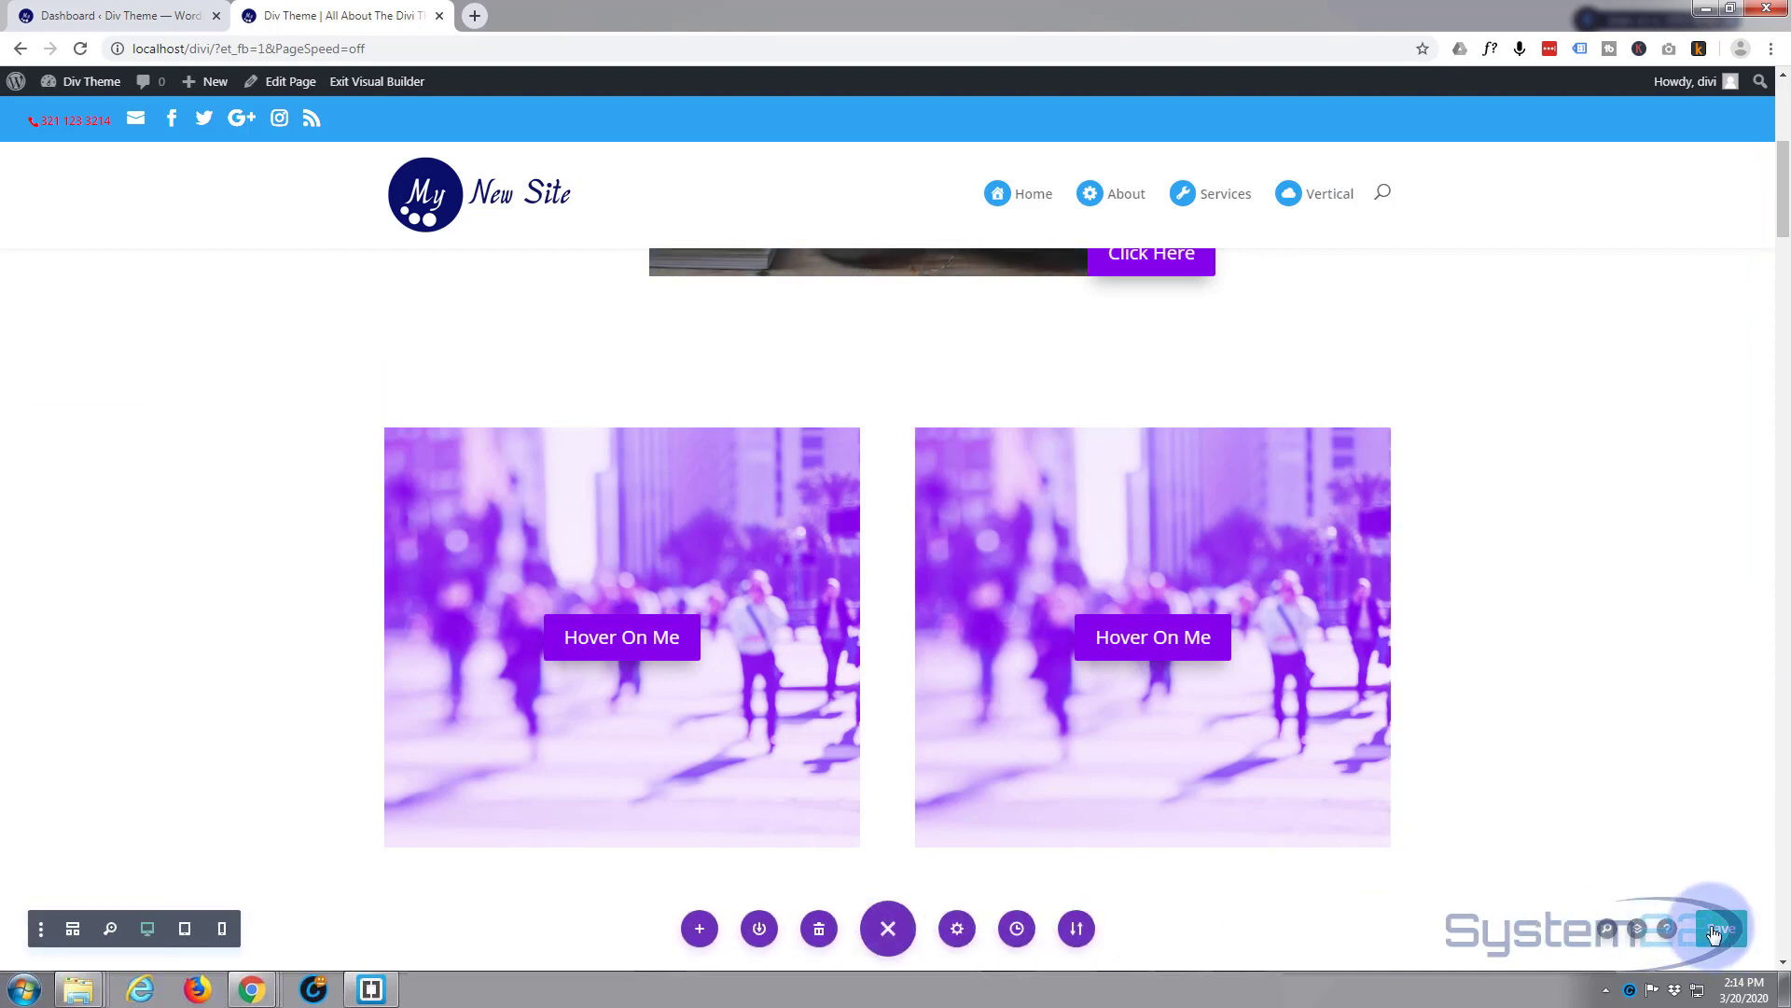
left_click(351, 81)
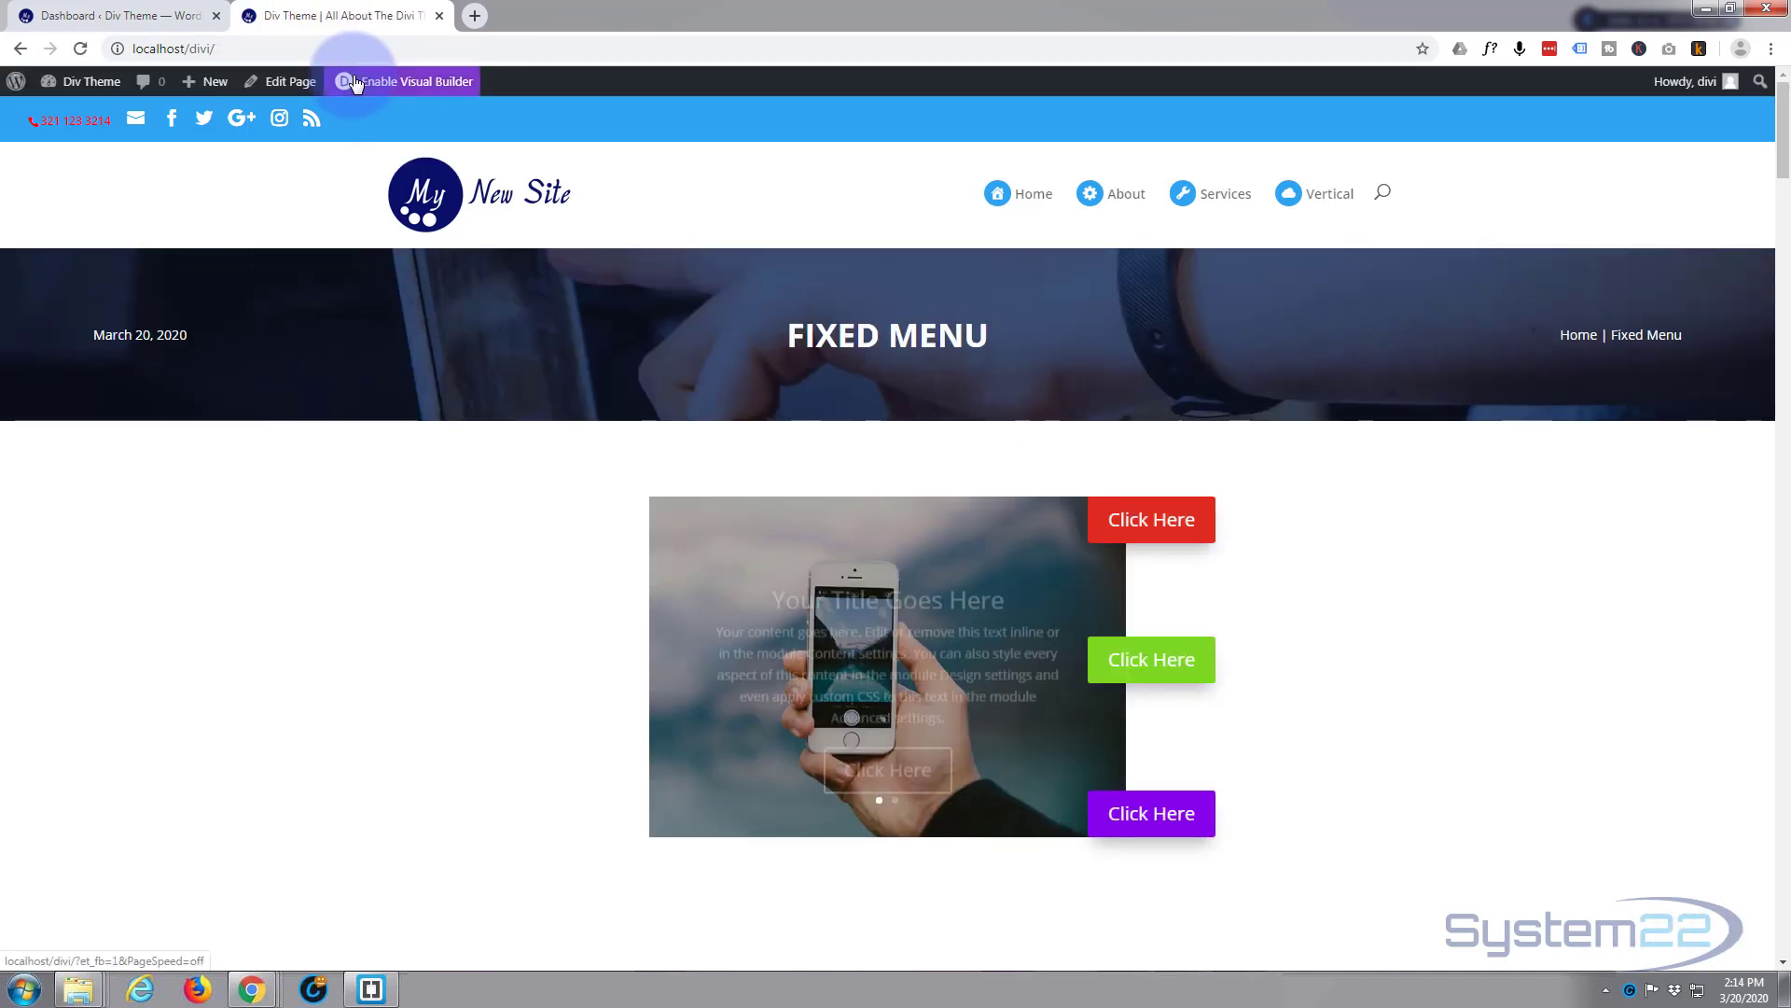
scroll(336, 444, "down", 5)
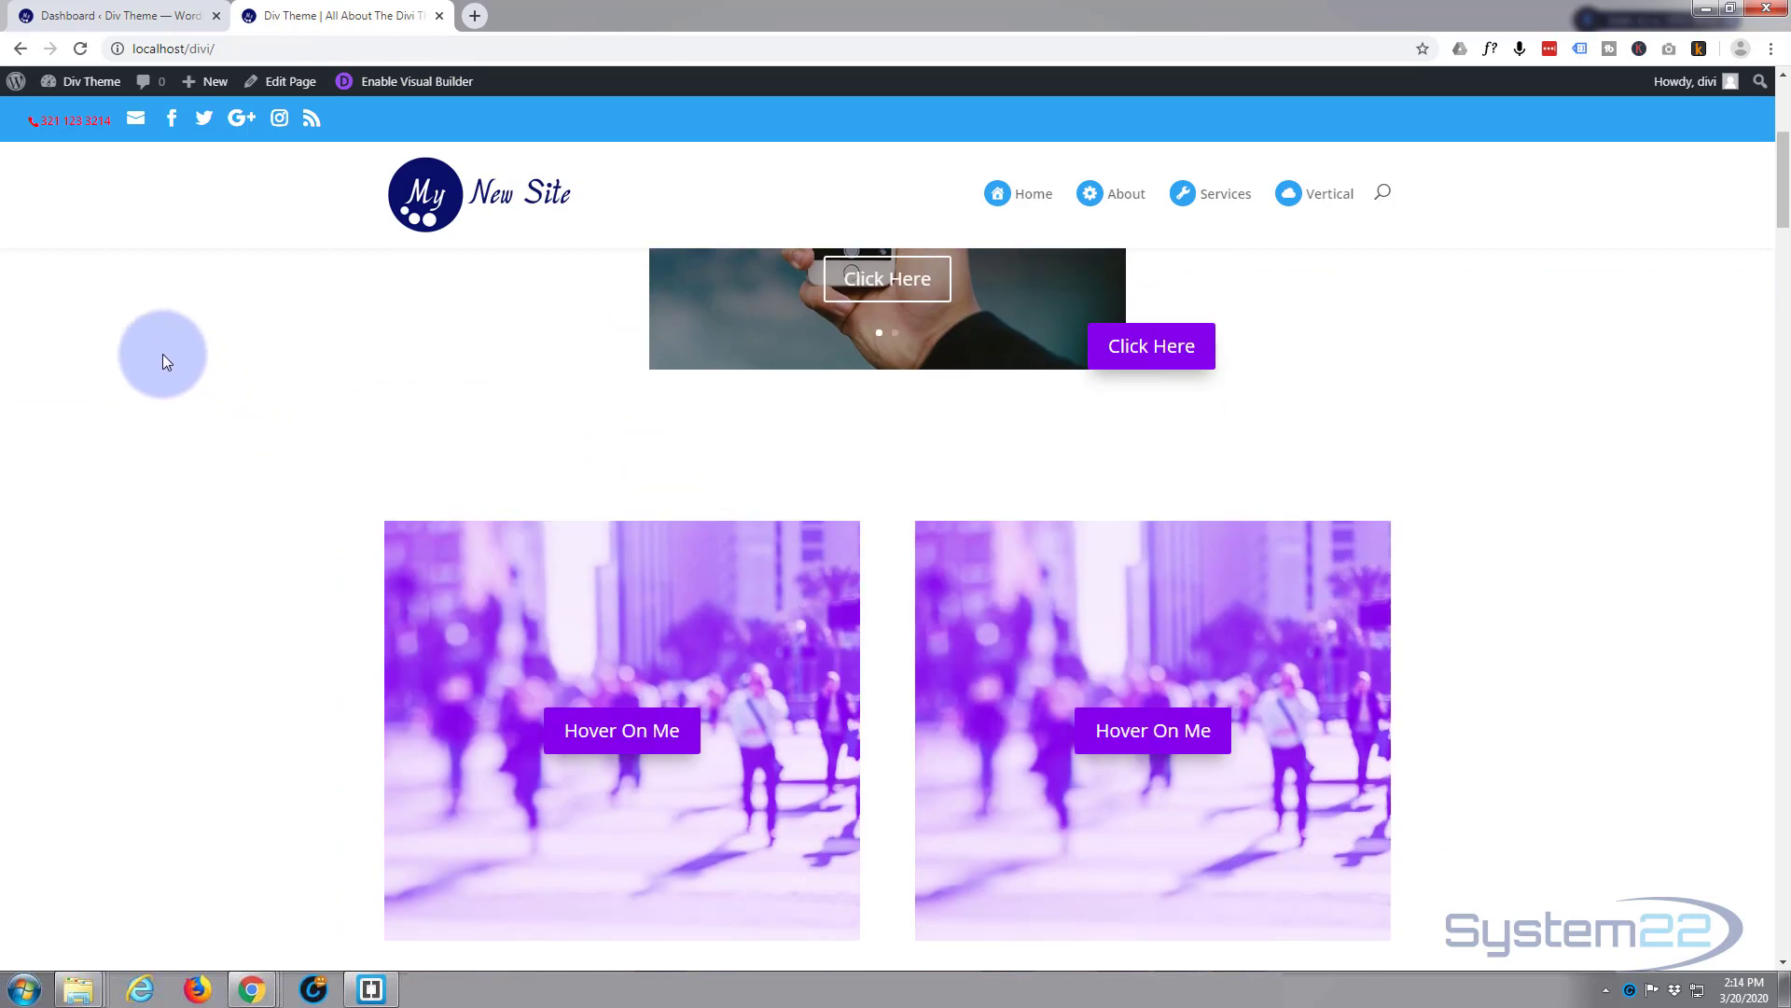
scroll(1549, 495, "down", 2)
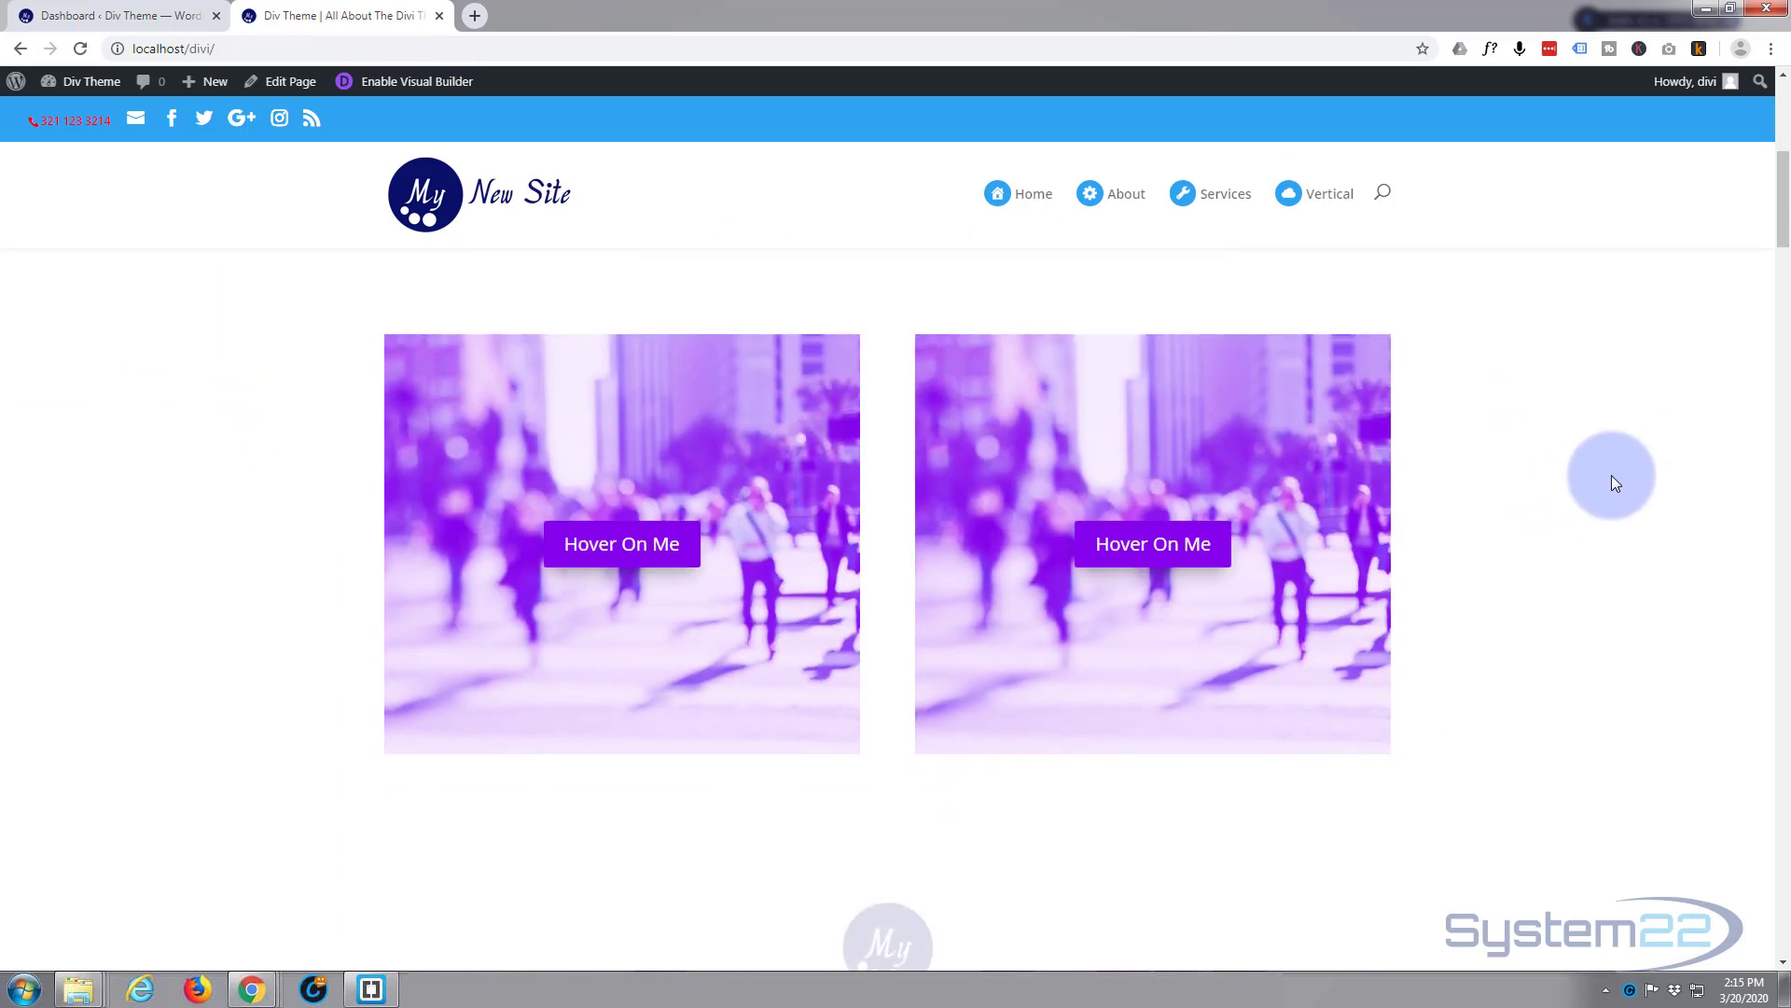